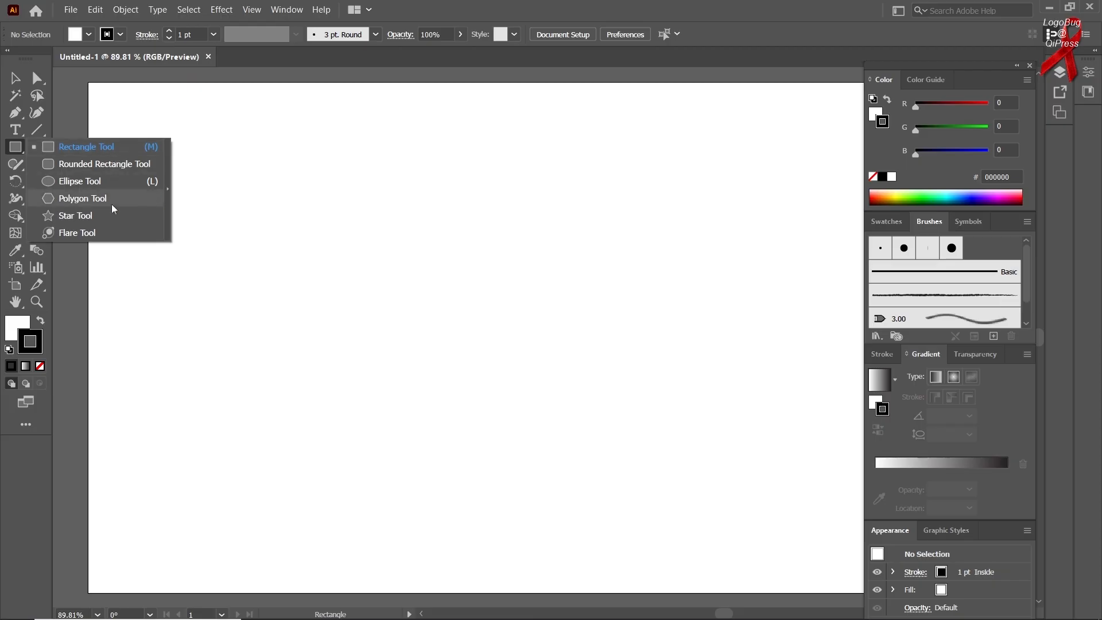
Step: Detach the shape tools group as a floating toolbar and place it over the artboard's upper-left corner
{"action": "left_click", "coordinate": [166, 191]}
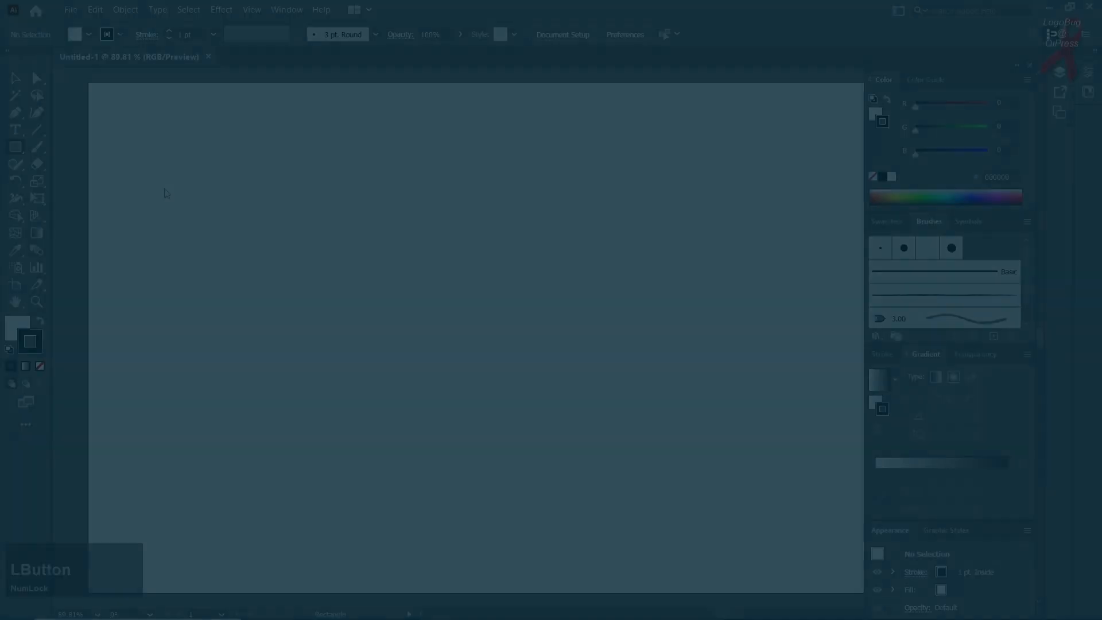
{"action": "left_click", "coordinate": [167, 192]}
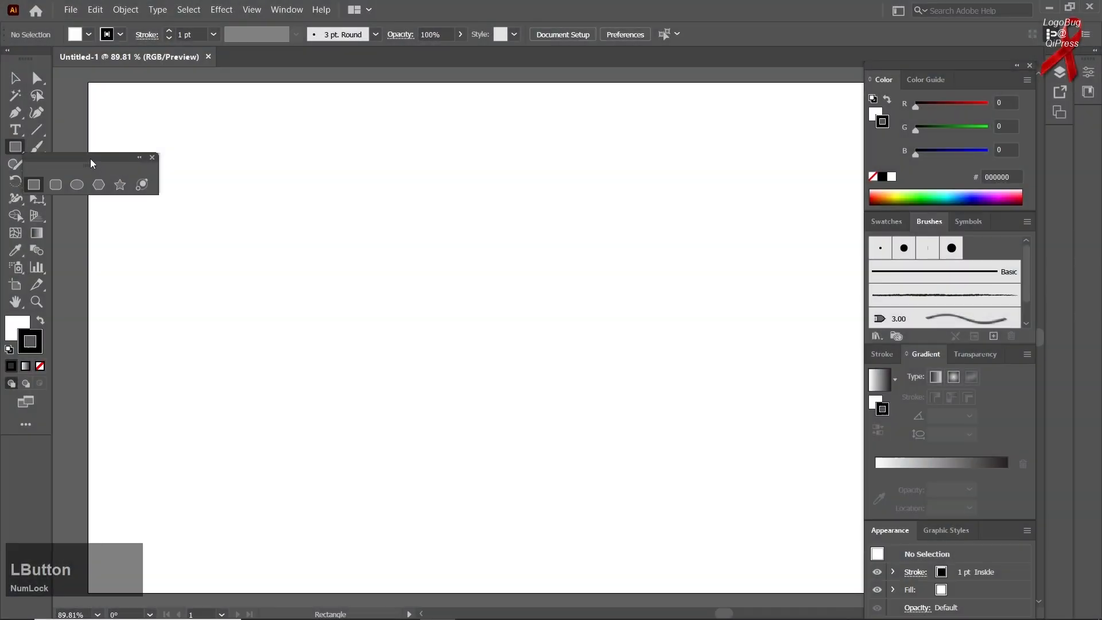
{"action": "left_click_drag", "start_coordinate": [91, 163], "coordinate": [169, 106]}
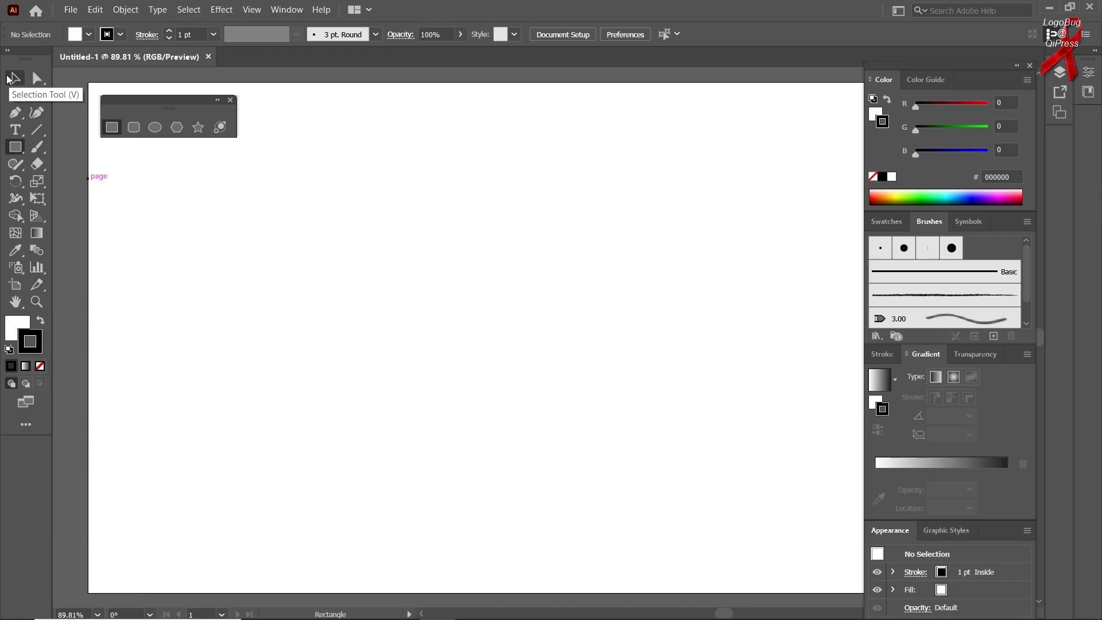
{"action": "left_click_drag", "start_coordinate": [140, 102], "coordinate": [130, 92]}
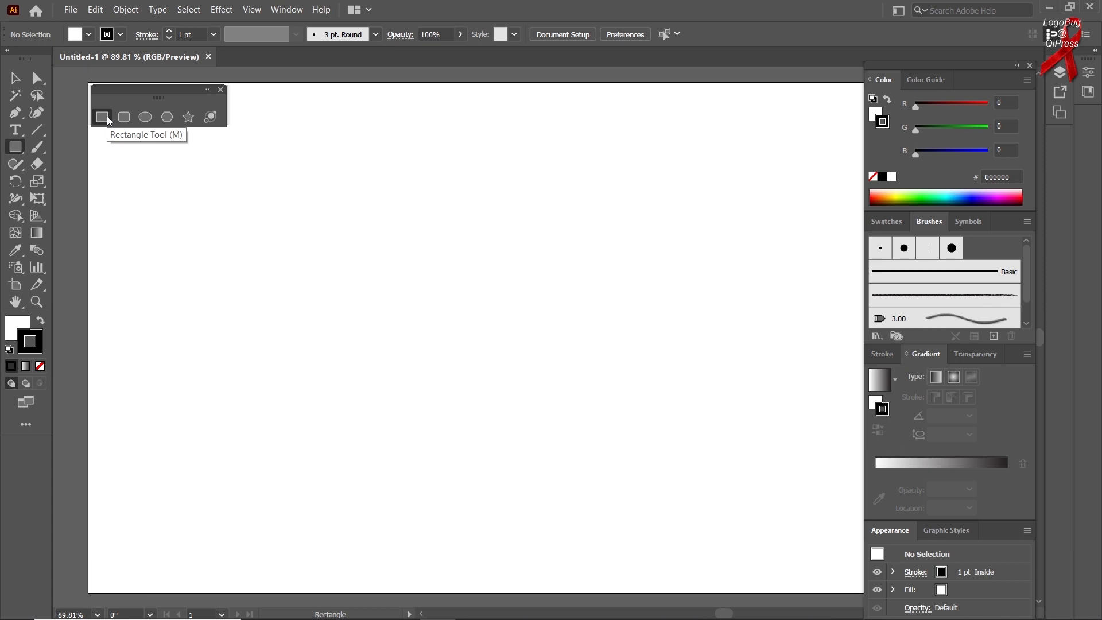
Step: Switch to the Ellipse tool and return to the Rectangle tool
{"action": "key", "text": "m"}
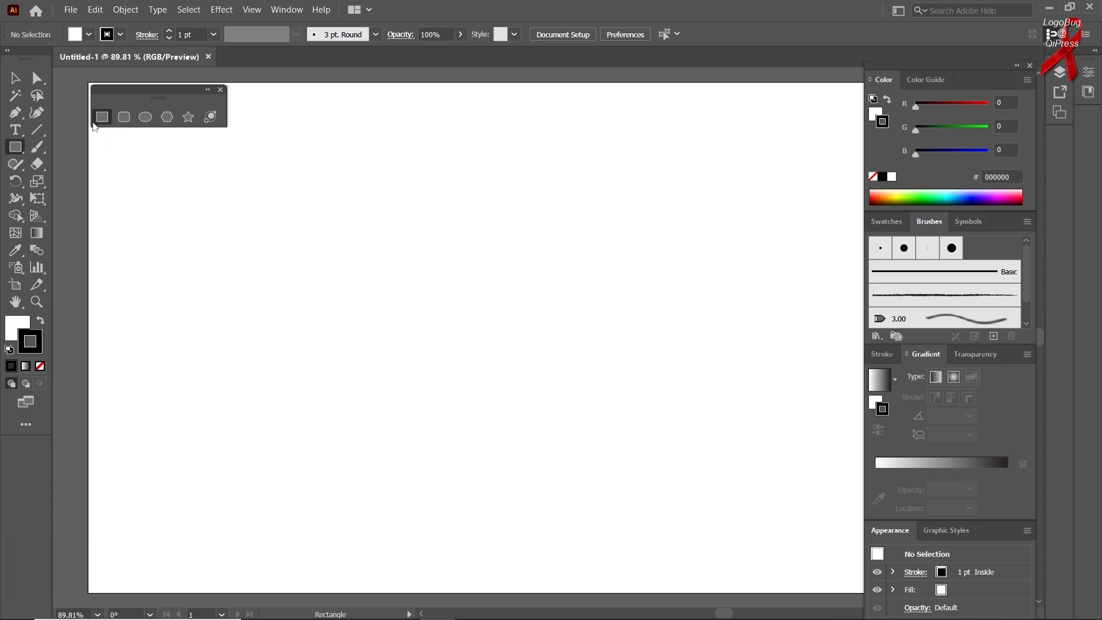
{"action": "left_click", "coordinate": [144, 117]}
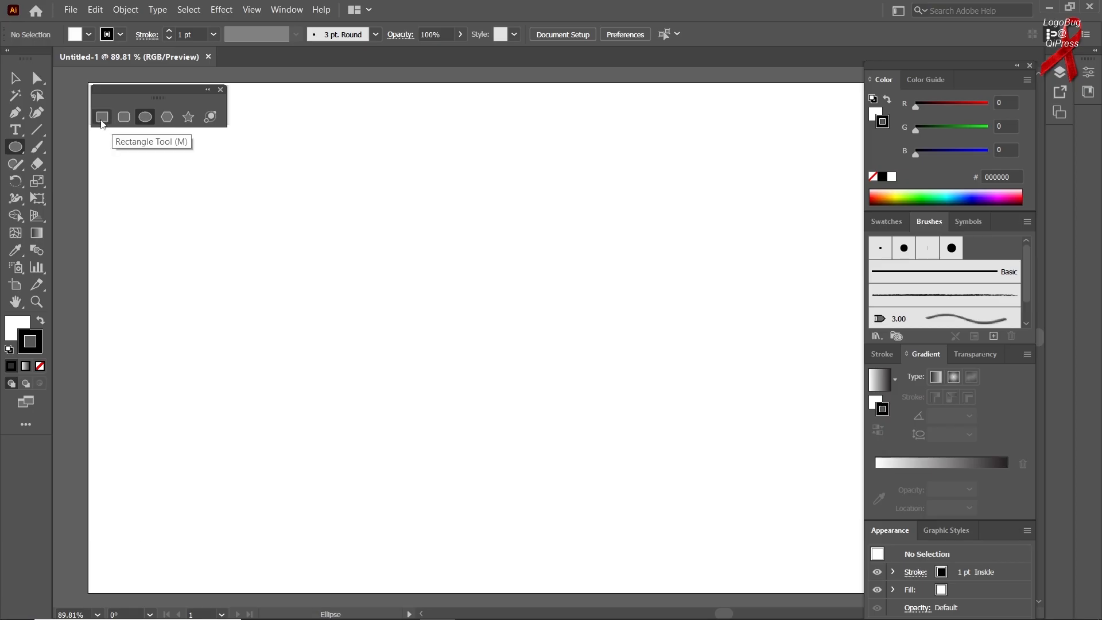
{"action": "key", "text": "m"}
{"action": "key", "text": "l"}
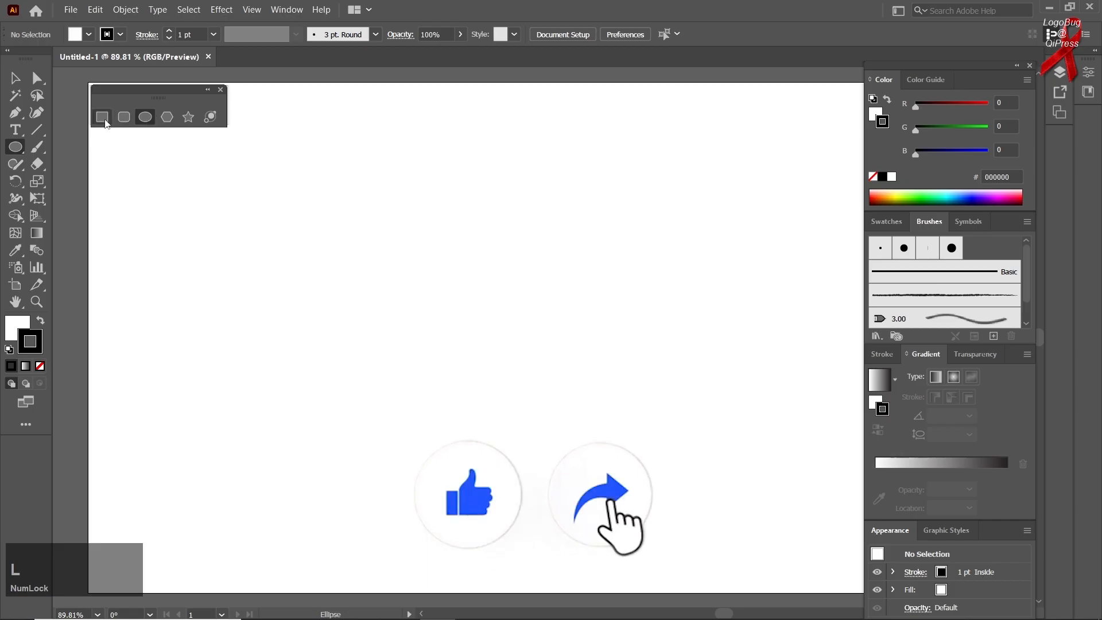
{"action": "left_click", "coordinate": [104, 121]}
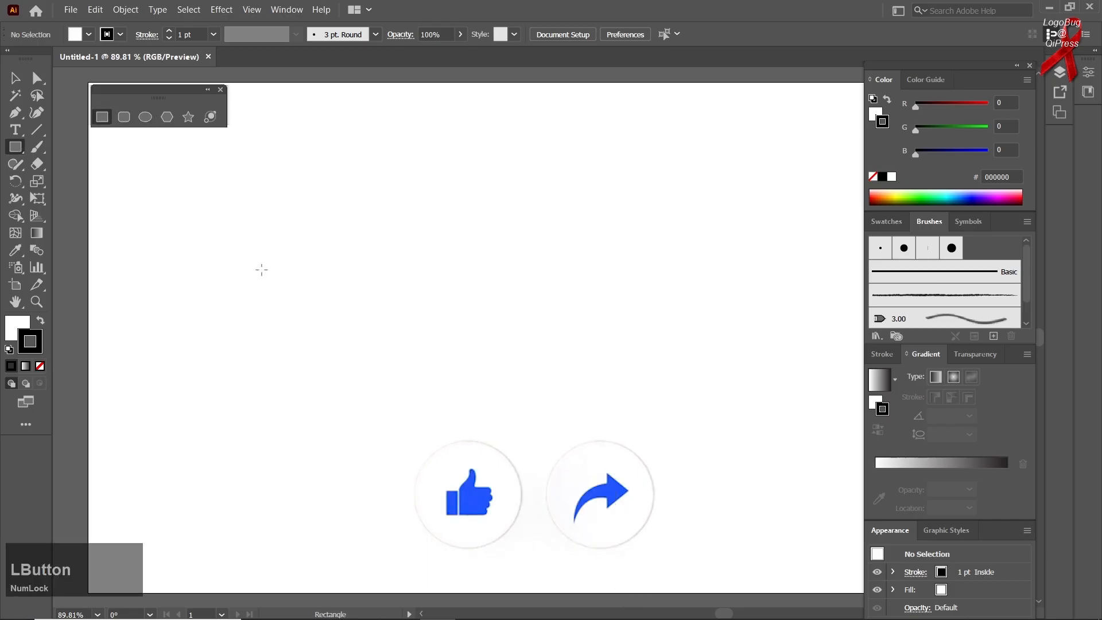
Step: Draw a tall, unconstrained rectangle on the artboard and delete it
{"action": "mouse_move", "coordinate": [283, 277]}
{"action": "left_mouse_down"}
{"action": "mouse_move", "coordinate": [391, 419]}
{"action": "mouse_move", "coordinate": [445, 472]}
{"action": "mouse_move", "coordinate": [443, 460]}
{"action": "mouse_move", "coordinate": [445, 484]}
{"action": "mouse_move", "coordinate": [442, 467]}
{"action": "mouse_move", "coordinate": [456, 474]}
{"action": "left_mouse_up"}
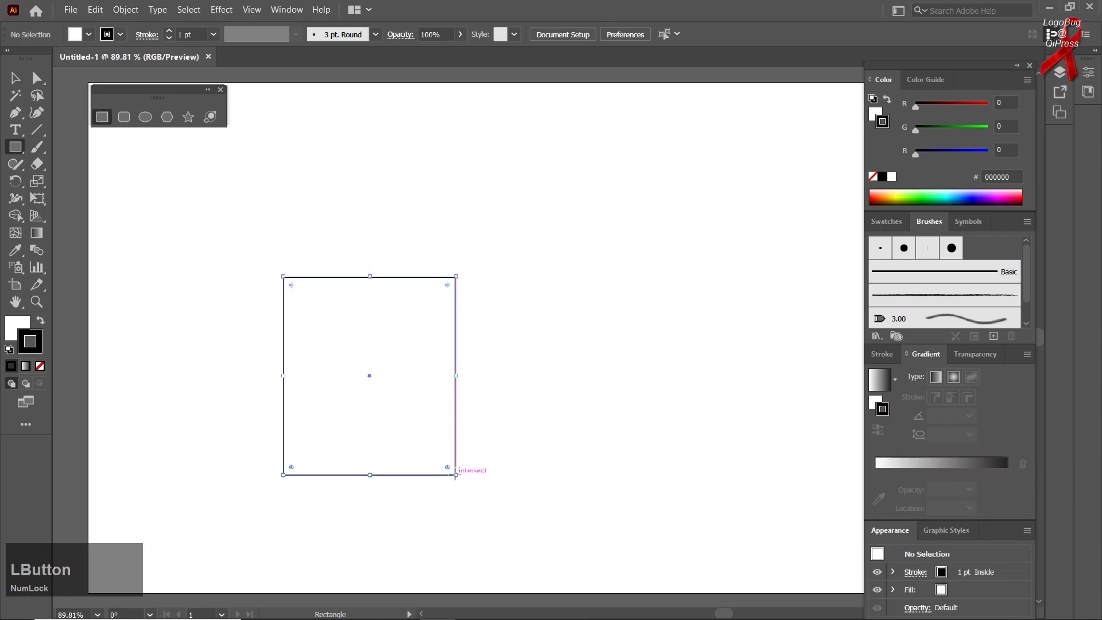
{"action": "key", "text": "ctrl+a"}
{"action": "key", "text": "Delete"}
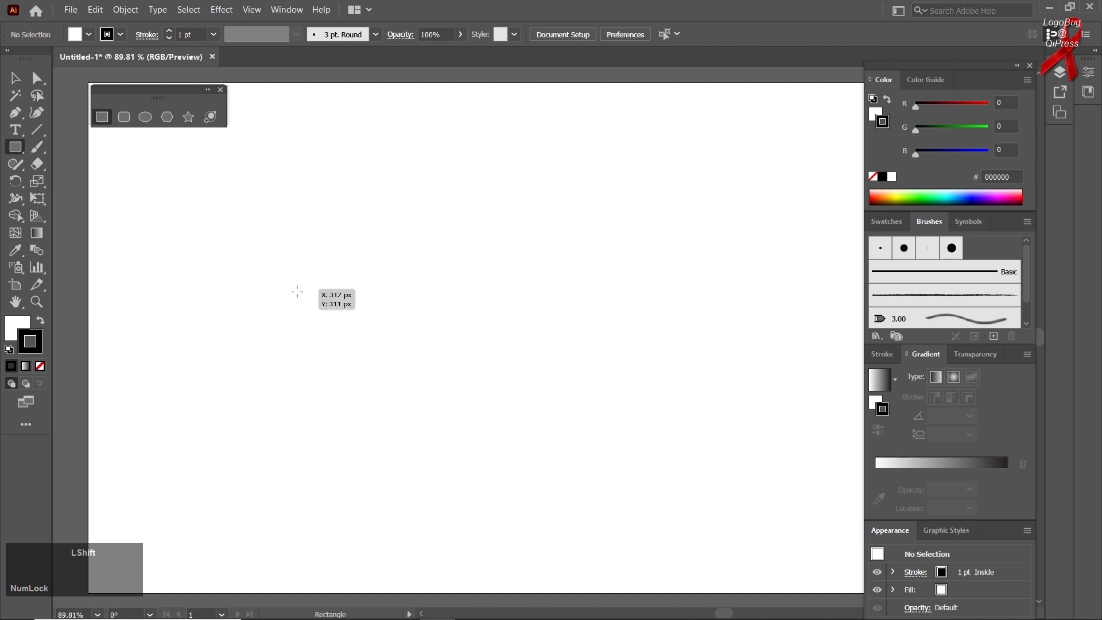
Step: Draw a square about 372 px wide outward from its centre on the artboard and fill it with red C12727
{"action": "left_click_drag", "start_coordinate": [341, 319], "coordinate": [465, 441]}
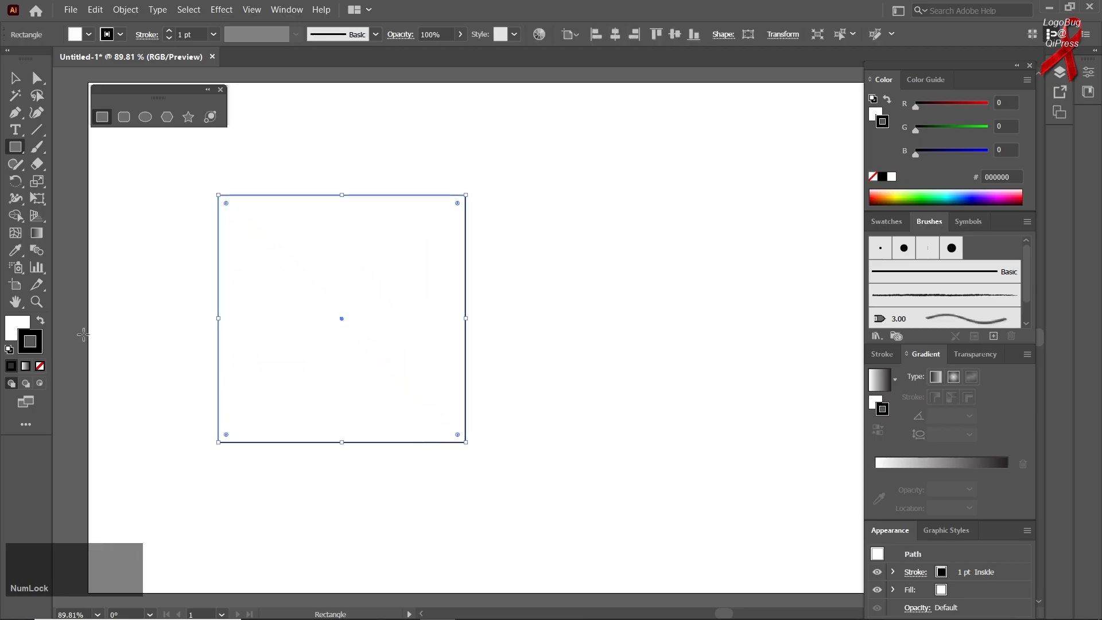
{"action": "double_click", "coordinate": [26, 325]}
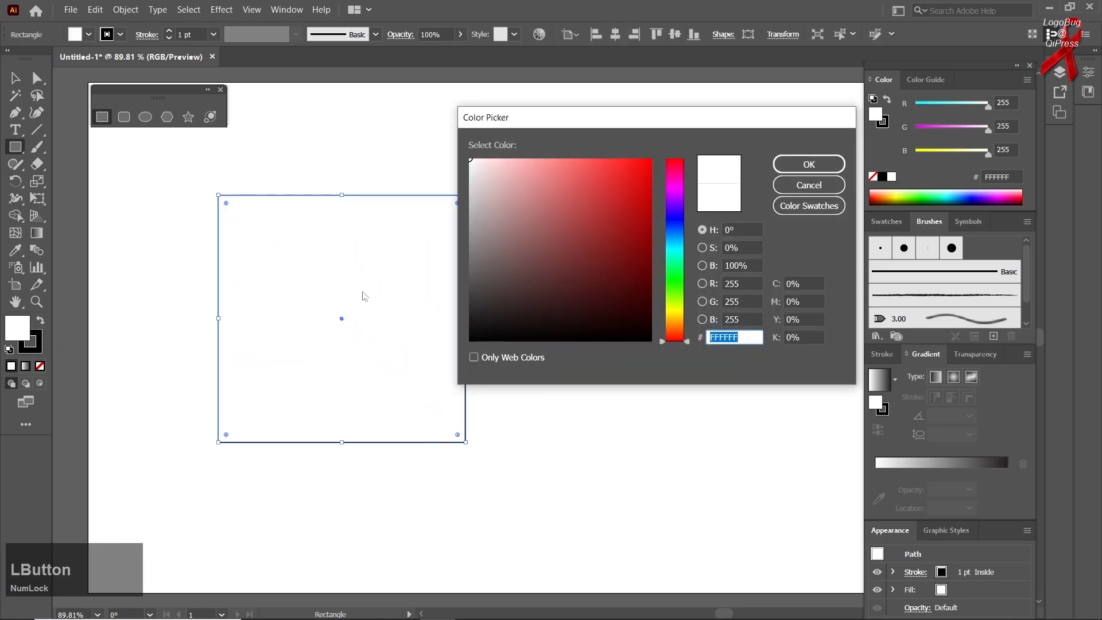
{"action": "left_click", "coordinate": [618, 200]}
{"action": "left_click", "coordinate": [808, 164]}
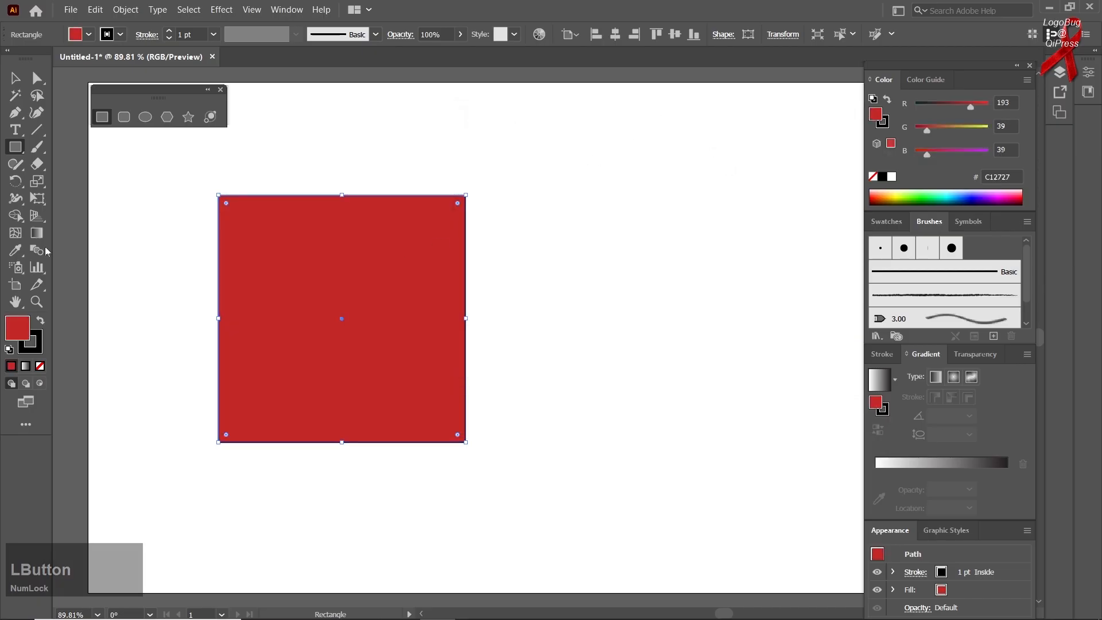
Step: Examine the black outline along the red square's edges up close
{"action": "left_click", "coordinate": [16, 79]}
{"action": "left_click", "coordinate": [144, 348]}
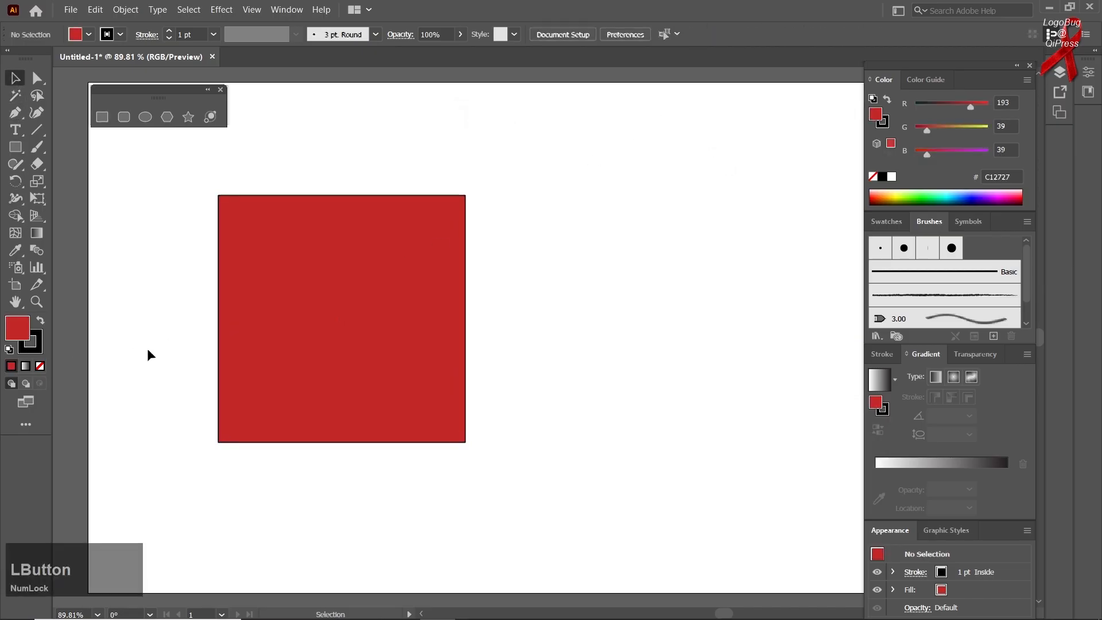
{"action": "scroll", "coordinate": [187, 327], "scroll_direction": "up", "scroll_amount": 6}
{"action": "scroll", "coordinate": [187, 330], "scroll_direction": "up", "scroll_amount": 2}
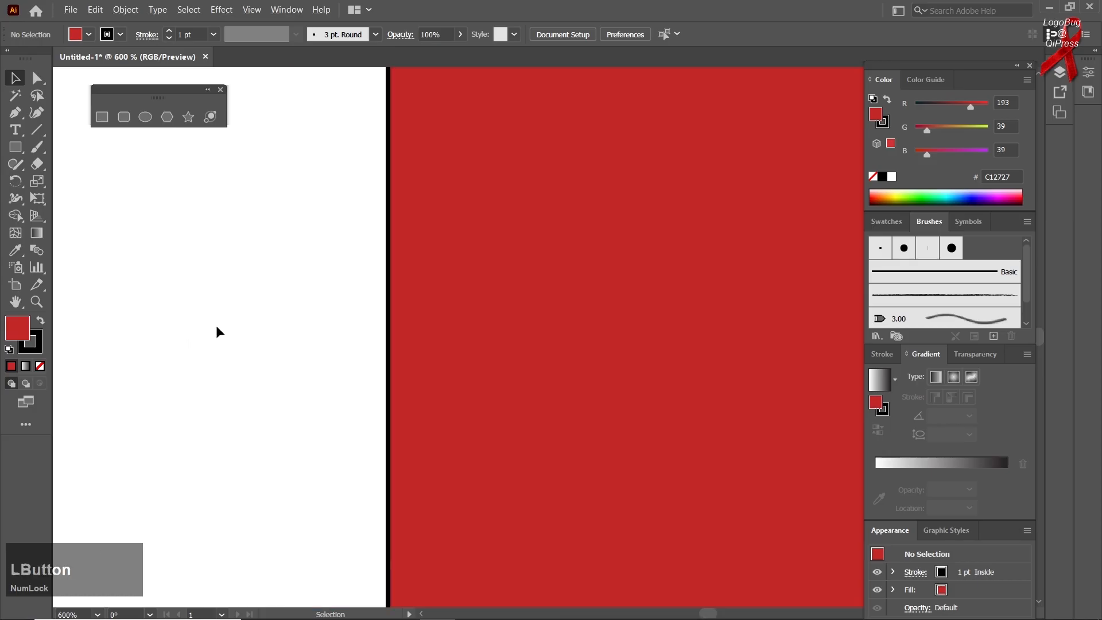
{"action": "left_click", "coordinate": [453, 408]}
{"action": "scroll", "coordinate": [433, 394], "scroll_direction": "down", "scroll_amount": 5}
{"action": "scroll", "coordinate": [701, 419], "scroll_direction": "up", "scroll_amount": 1}
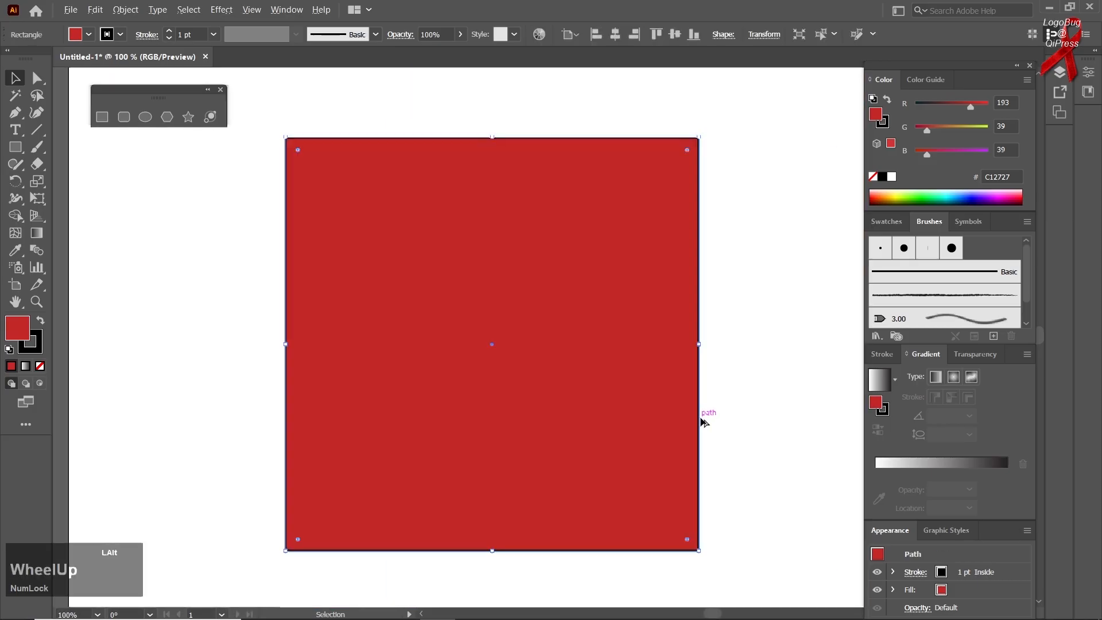
Step: Set the red square's stroke to none and make its fill the active colour attribute
{"action": "left_click", "coordinate": [172, 331]}
{"action": "left_click_drag", "start_coordinate": [193, 346], "coordinate": [462, 429]}
{"action": "left_click", "coordinate": [33, 349]}
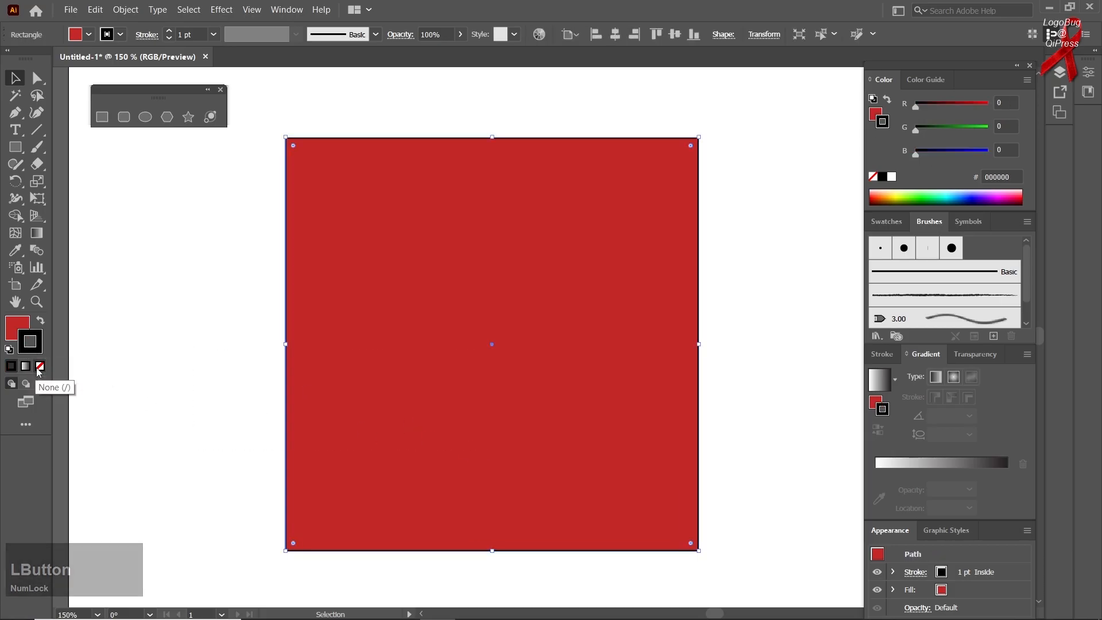
{"action": "left_click", "coordinate": [39, 370]}
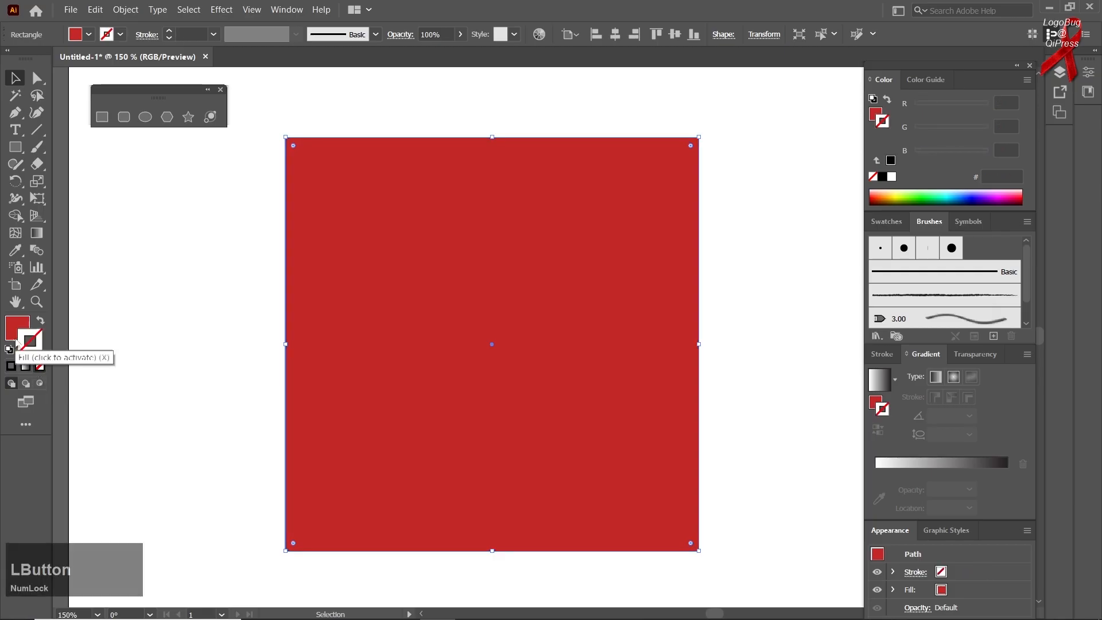
{"action": "left_click", "coordinate": [14, 330]}
{"action": "left_click", "coordinate": [195, 329]}
{"action": "left_click_drag", "start_coordinate": [213, 249], "coordinate": [310, 422]}
{"action": "scroll", "coordinate": [383, 308], "scroll_direction": "down", "scroll_amount": 1}
{"action": "scroll", "coordinate": [371, 290], "scroll_direction": "up", "scroll_amount": 1}
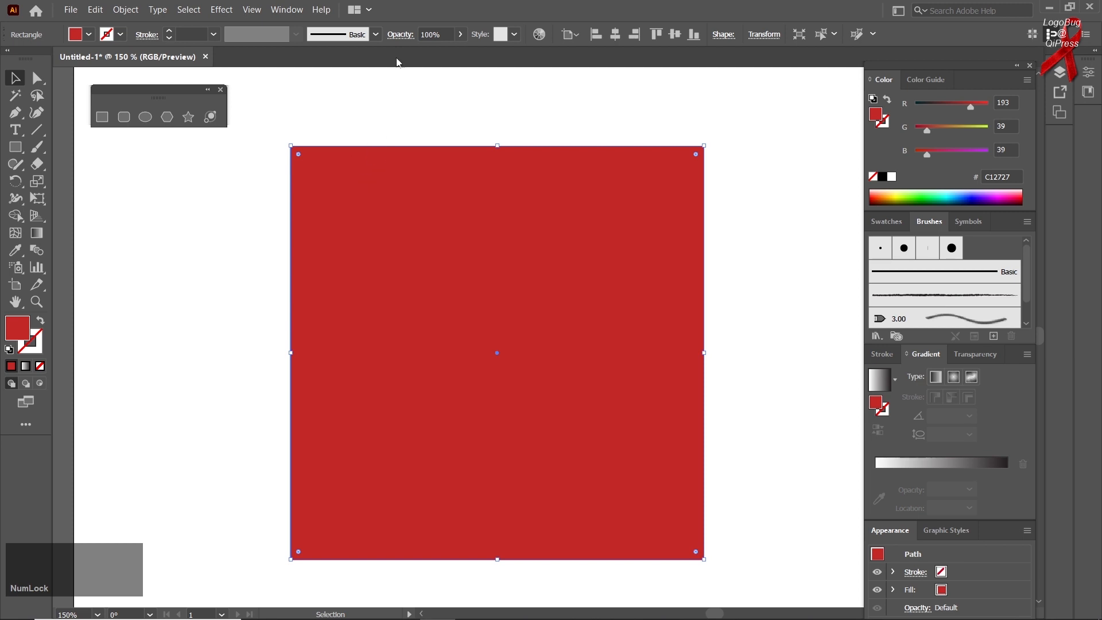
Step: Apply the Charcoal - Pencil brush to the square's outline and set its stroke colour to black
{"action": "left_click", "coordinate": [365, 39]}
{"action": "left_click", "coordinate": [330, 38]}
{"action": "left_click", "coordinate": [367, 35]}
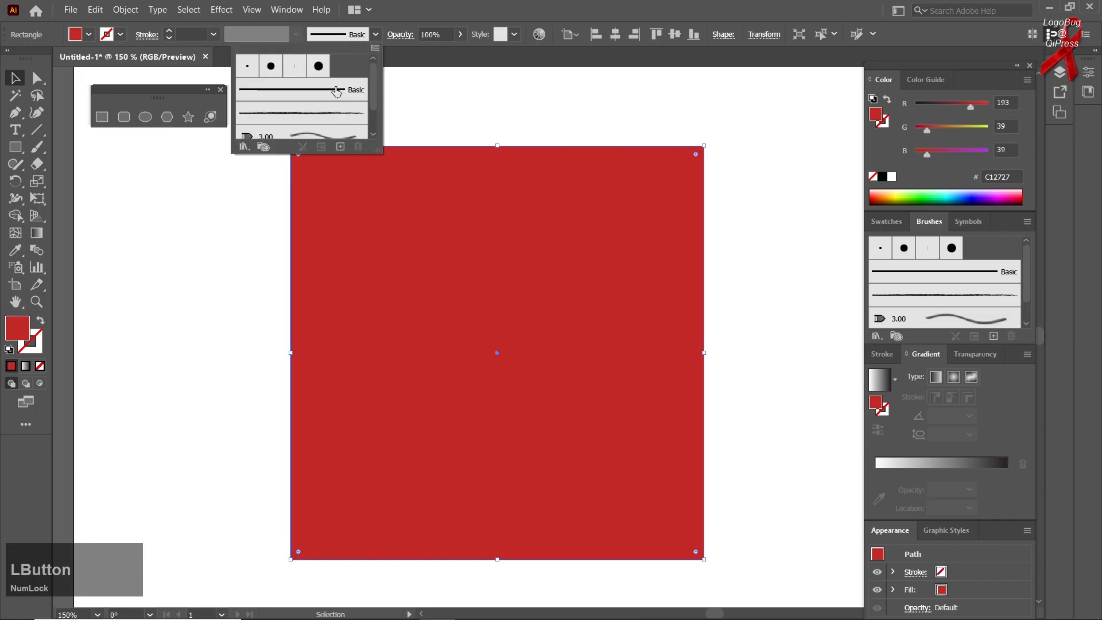
{"action": "left_click", "coordinate": [329, 112]}
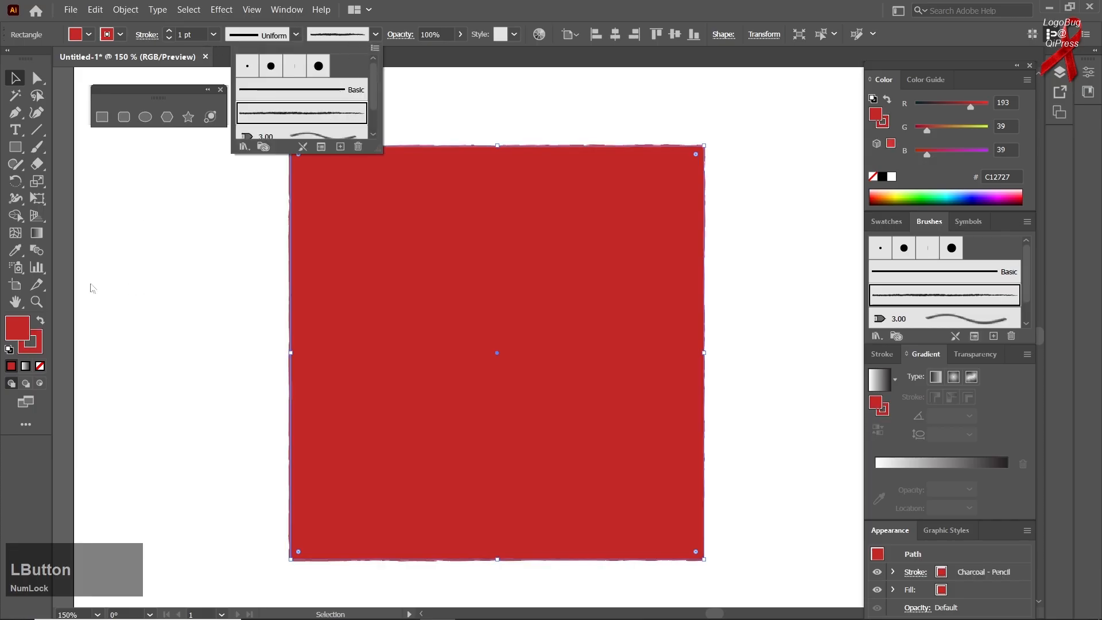
{"action": "left_click", "coordinate": [38, 350]}
{"action": "left_click", "coordinate": [34, 339]}
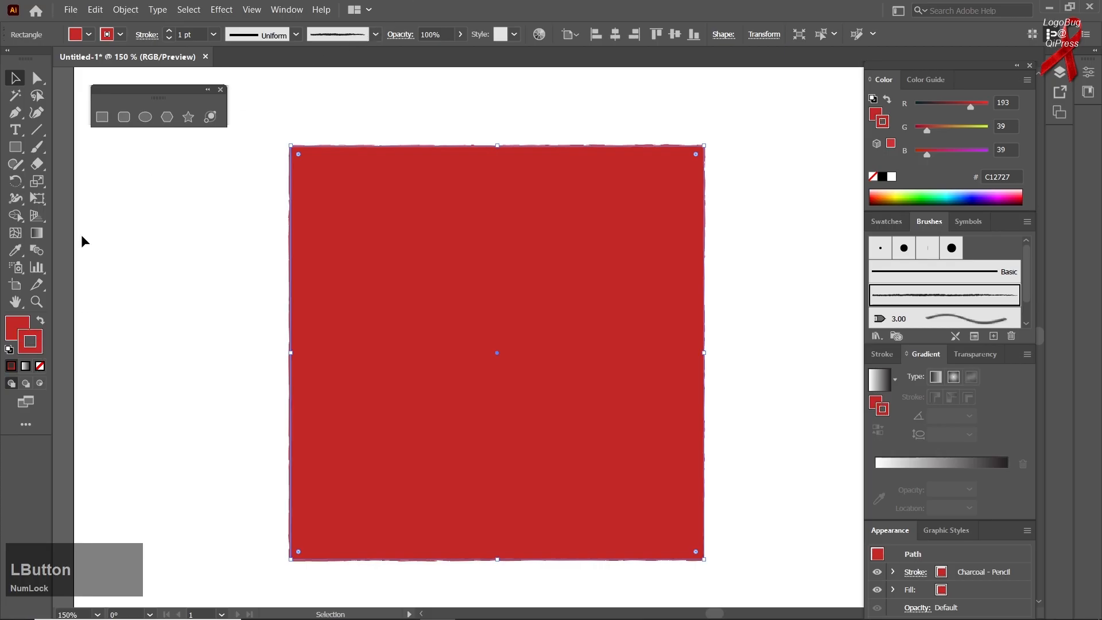
{"action": "left_click", "coordinate": [881, 176]}
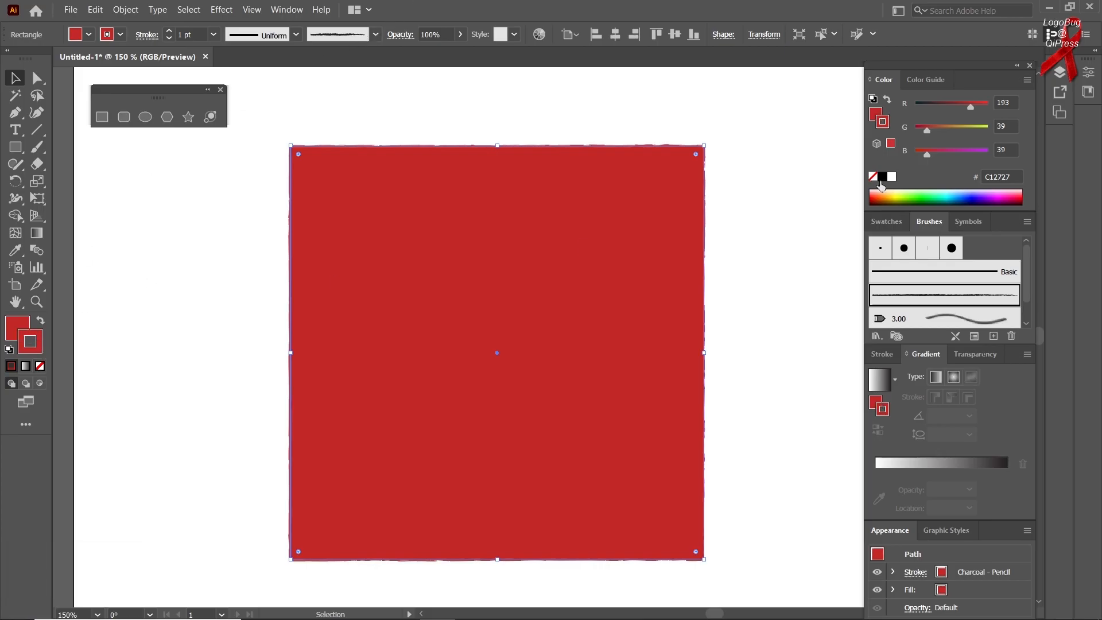
Step: Try other brushes on the square's outline, including Cat's Tongue and Basic, and return to Charcoal - Pencil
{"action": "left_click", "coordinate": [343, 35]}
{"action": "left_click", "coordinate": [339, 138]}
{"action": "scroll", "coordinate": [343, 97], "scroll_direction": "down", "scroll_amount": 1}
{"action": "left_click", "coordinate": [317, 118]}
{"action": "scroll", "coordinate": [318, 109], "scroll_direction": "up", "scroll_amount": 2}
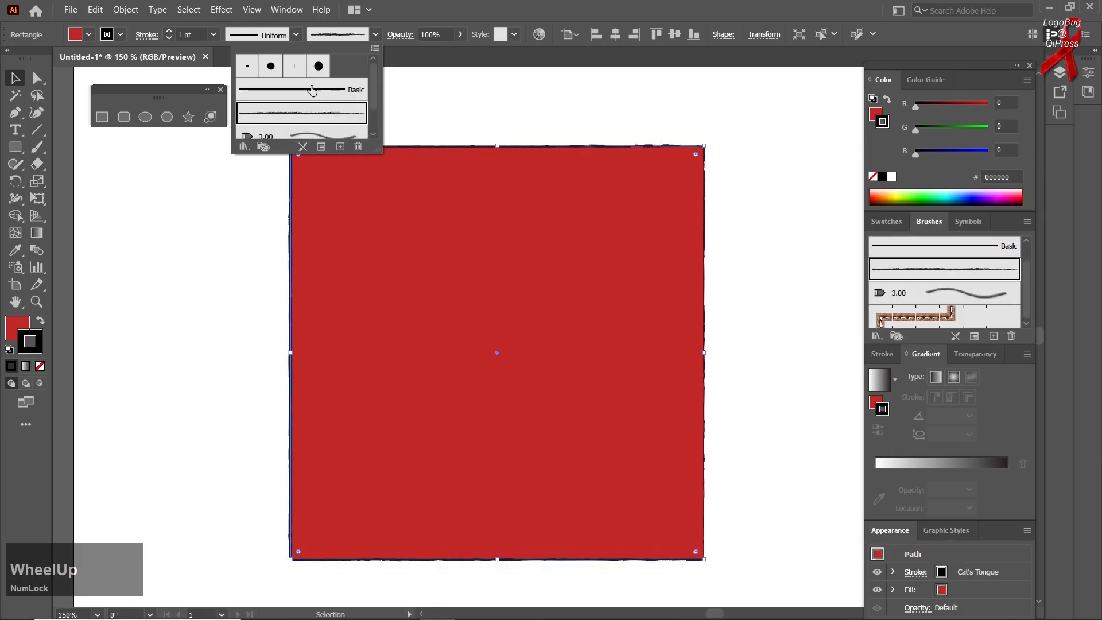
{"action": "left_click", "coordinate": [312, 91]}
{"action": "left_click", "coordinate": [276, 118]}
Step: Remove the square's brushed stroke and try adjusting its opacity
{"action": "left_click", "coordinate": [23, 344]}
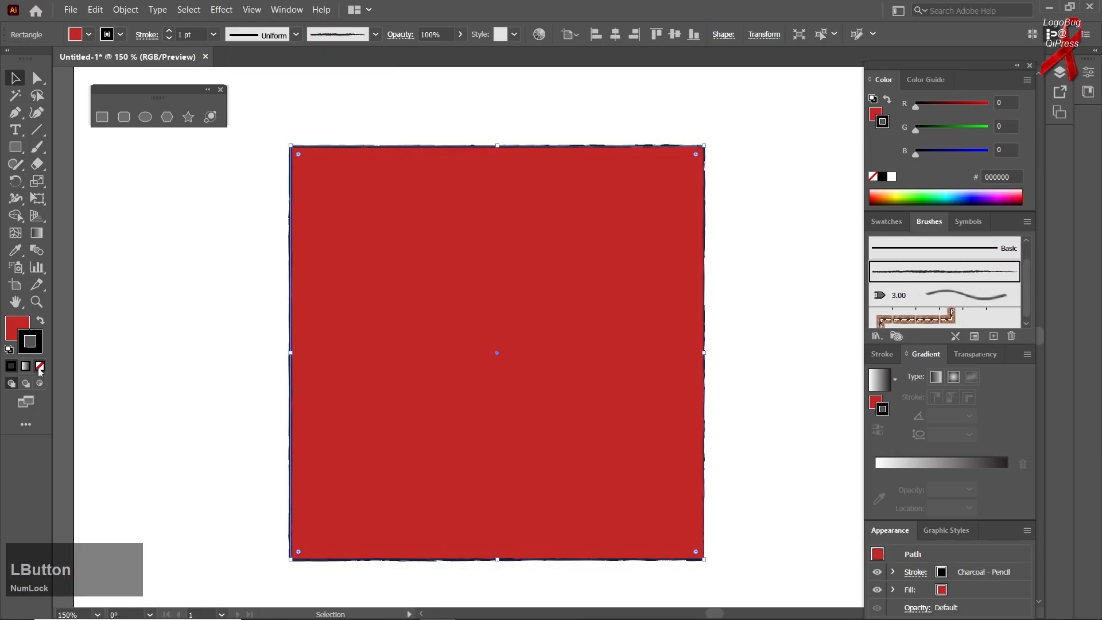
{"action": "left_click", "coordinate": [38, 366]}
{"action": "left_click", "coordinate": [16, 327]}
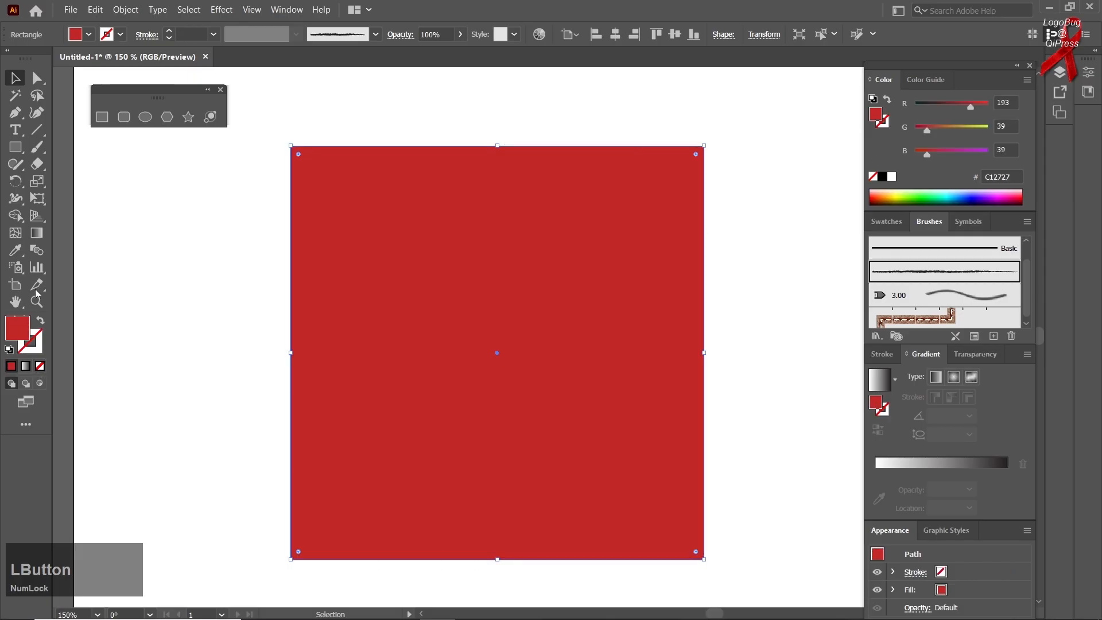
{"action": "left_click", "coordinate": [460, 35]}
{"action": "left_click_drag", "start_coordinate": [446, 56], "coordinate": [435, 56]}
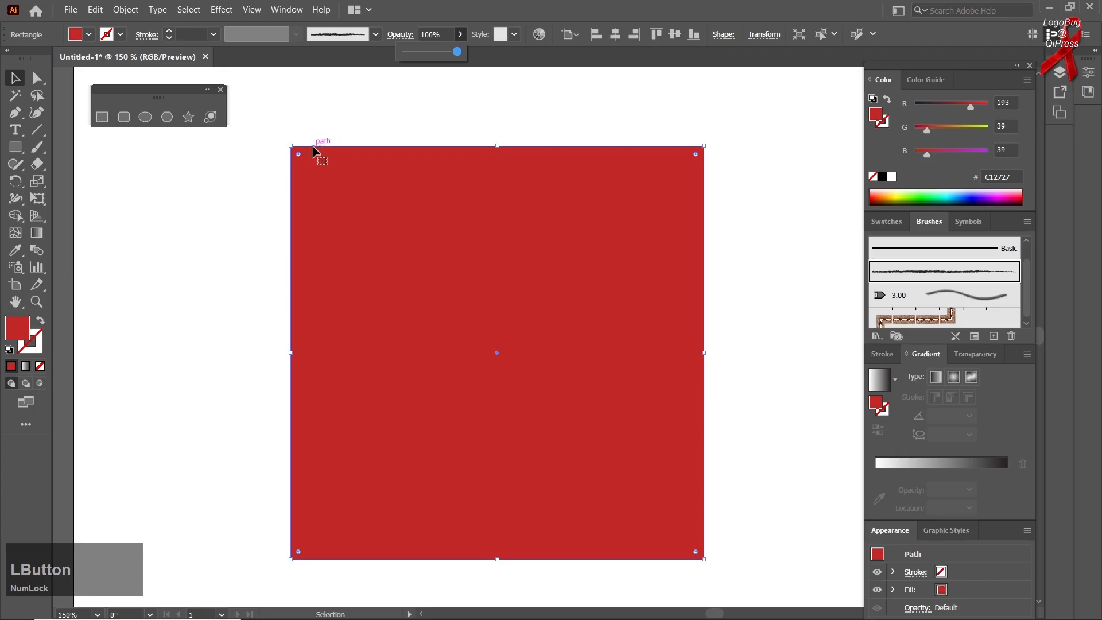
Step: Try out the available graphic styles on the square and settle on the Blue Neon style
{"action": "left_click", "coordinate": [515, 35]}
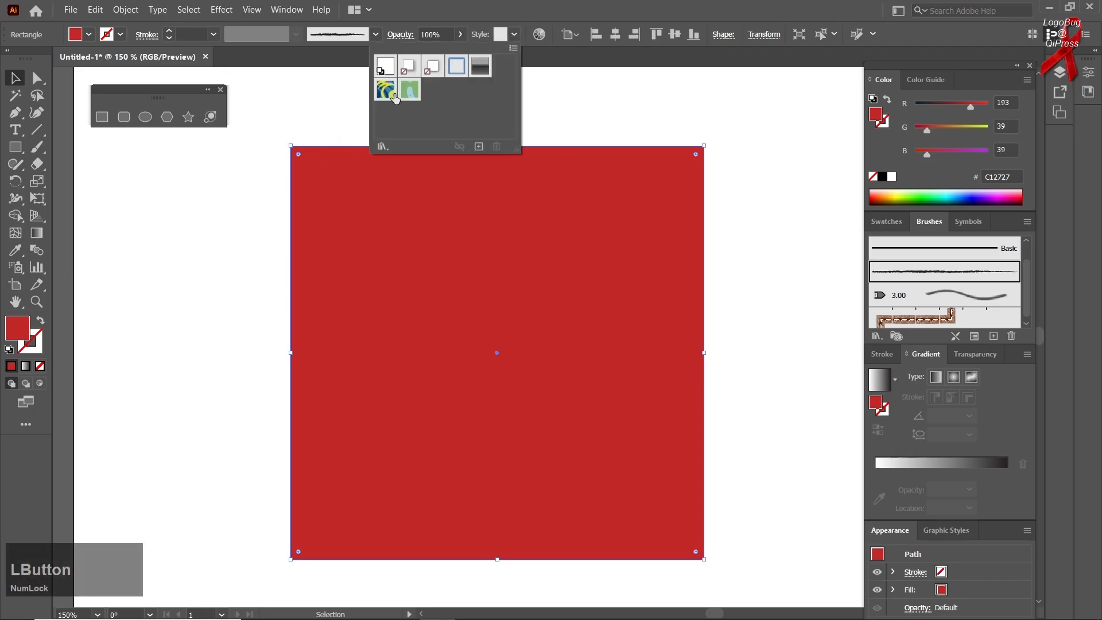
{"action": "left_click", "coordinate": [392, 93]}
{"action": "left_click", "coordinate": [409, 90]}
{"action": "left_click", "coordinate": [385, 90]}
{"action": "left_click", "coordinate": [408, 66]}
{"action": "left_click", "coordinate": [432, 66]}
{"action": "left_click", "coordinate": [480, 67]}
{"action": "left_click", "coordinate": [456, 66]}
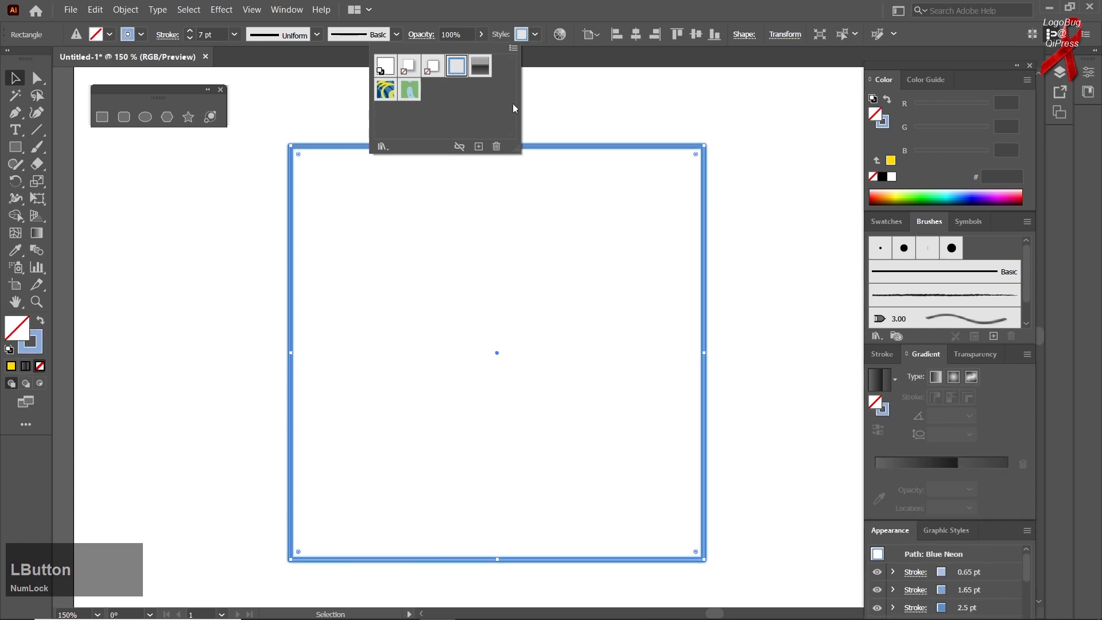
Step: Try rotating the square to 120° in its shape properties and reset the angle to 0°
{"action": "left_click", "coordinate": [744, 35]}
{"action": "left_click", "coordinate": [744, 36]}
{"action": "left_click", "coordinate": [744, 35]}
{"action": "left_click", "coordinate": [744, 35]}
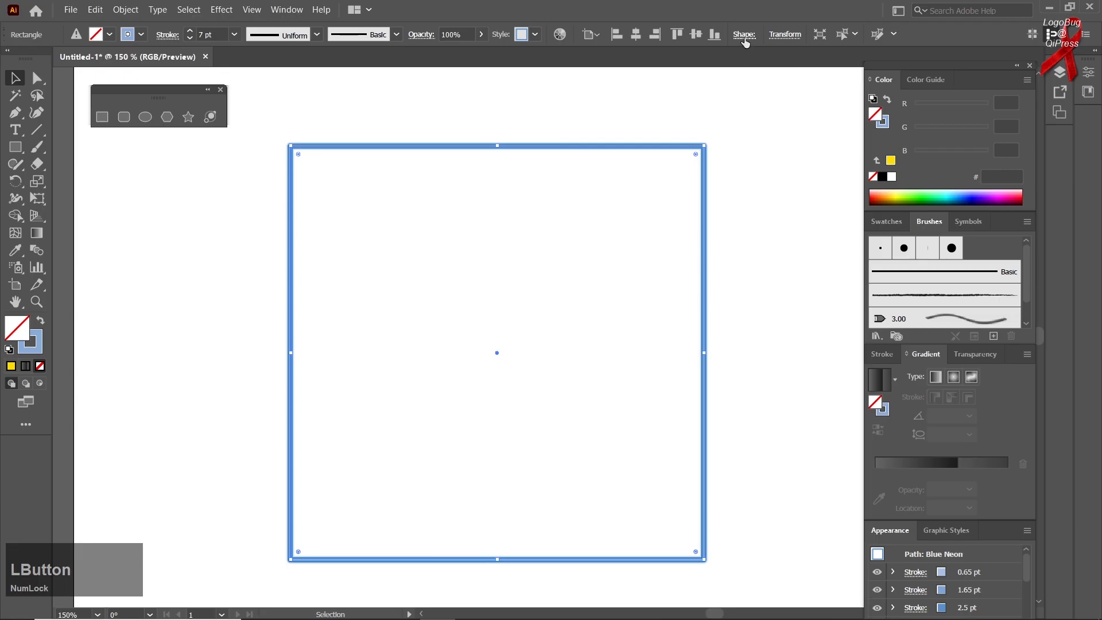
{"action": "left_click", "coordinate": [744, 38]}
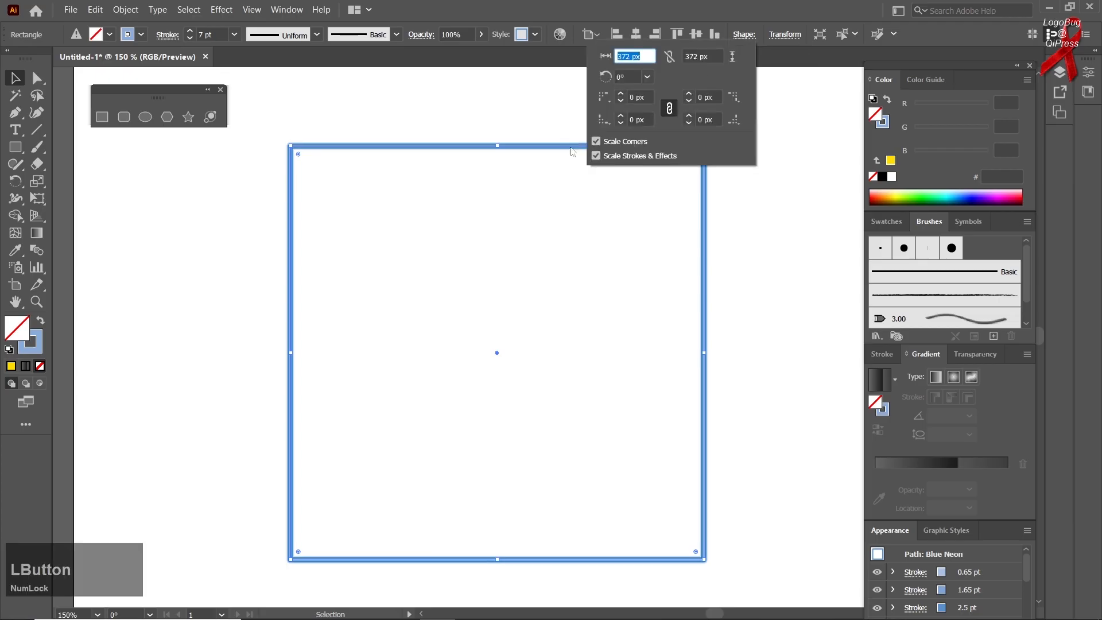
{"action": "left_click", "coordinate": [647, 77]}
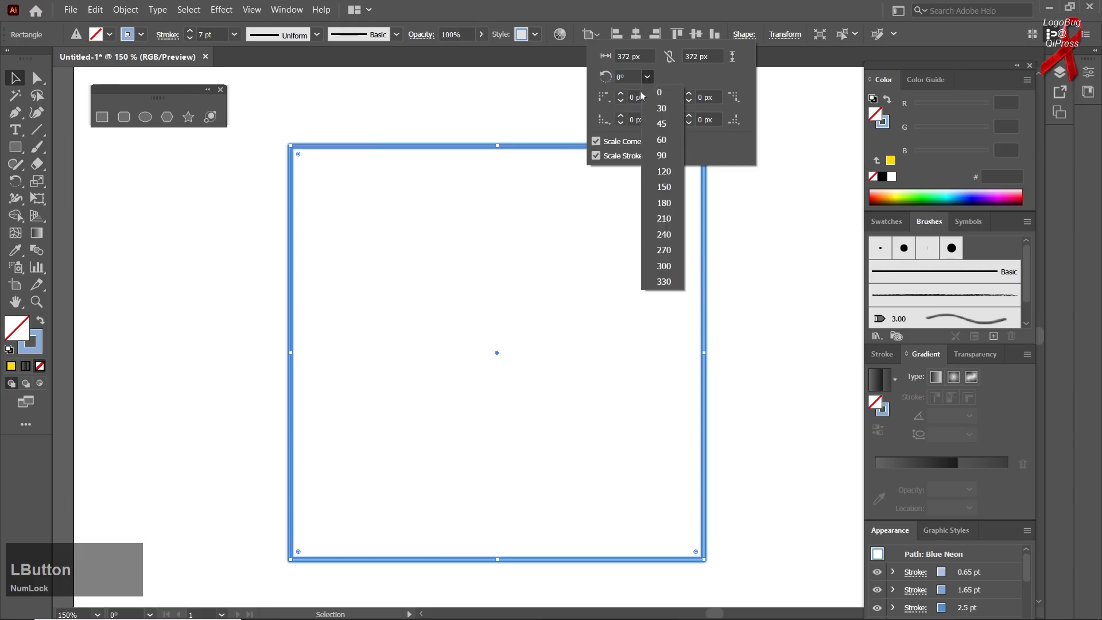
{"action": "left_click", "coordinate": [660, 171]}
{"action": "left_click", "coordinate": [646, 77]}
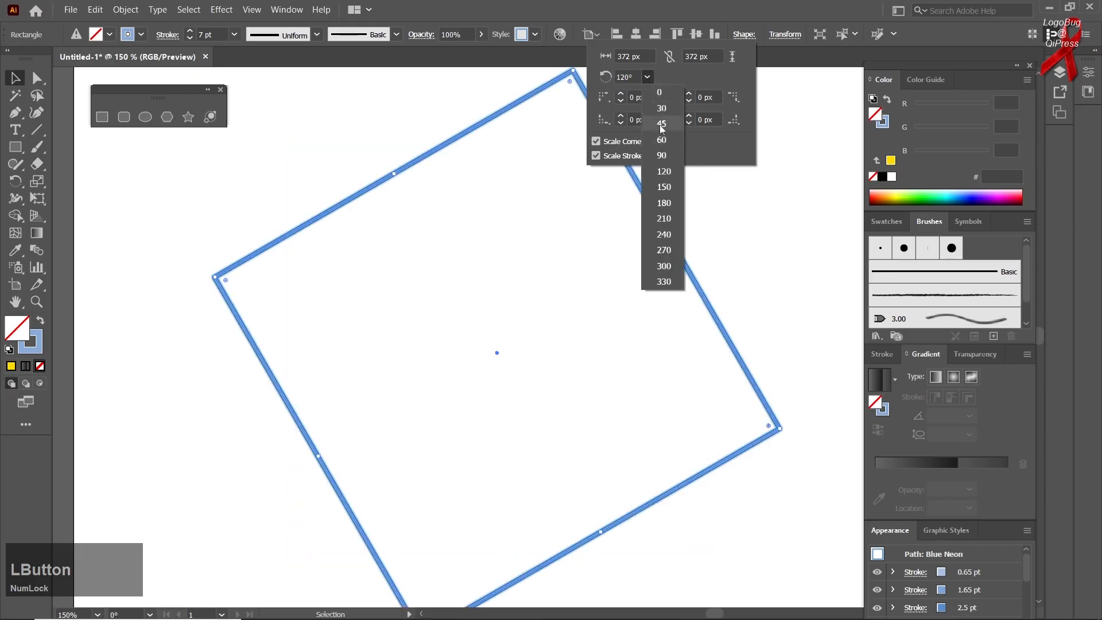
{"action": "left_click", "coordinate": [659, 93]}
Step: Link the square's width and height, and try rounding all corners to 16 px before resetting them to 0 px
{"action": "left_click", "coordinate": [669, 56]}
{"action": "left_click", "coordinate": [620, 94]}
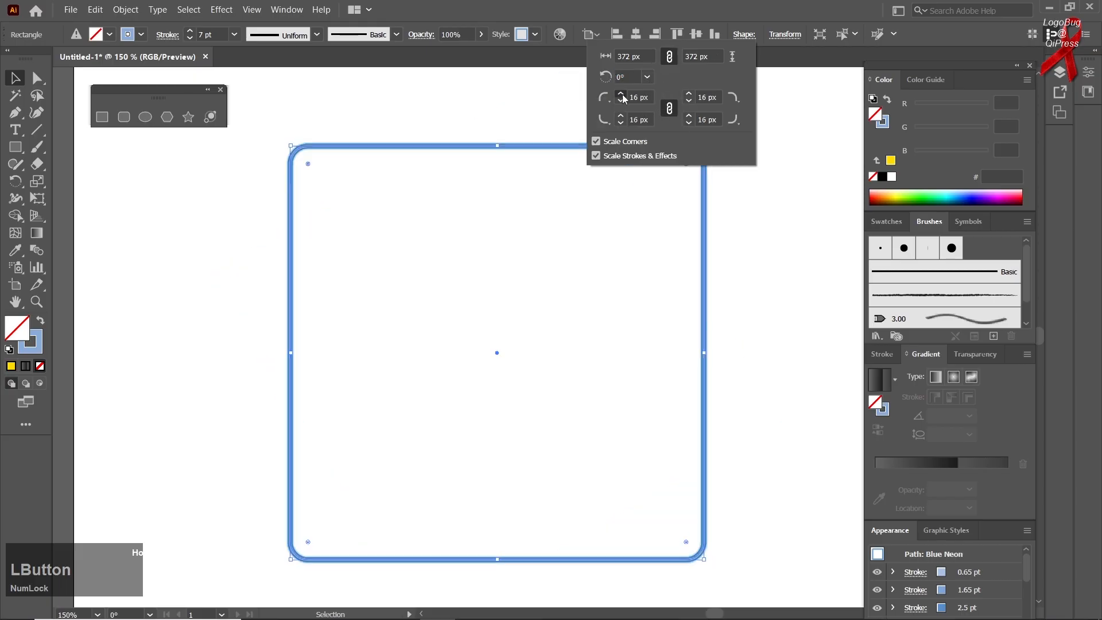
{"action": "left_click_drag", "start_coordinate": [621, 95], "coordinate": [622, 103]}
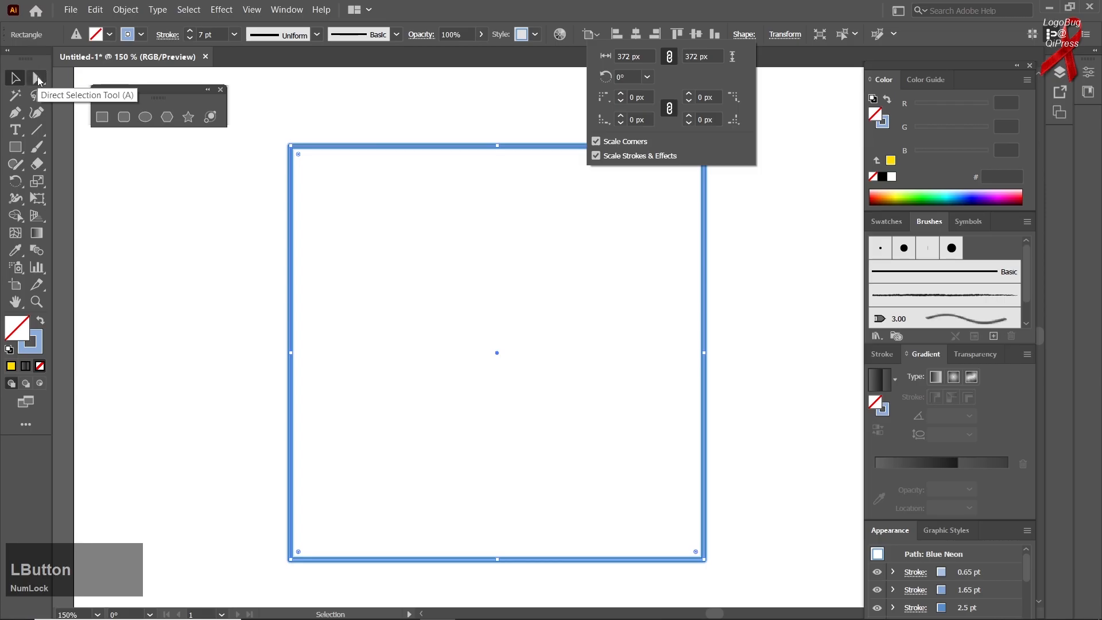
Step: Try rounding the Blue Neon square with its live corner widget, and delete the square
{"action": "left_click", "coordinate": [38, 79]}
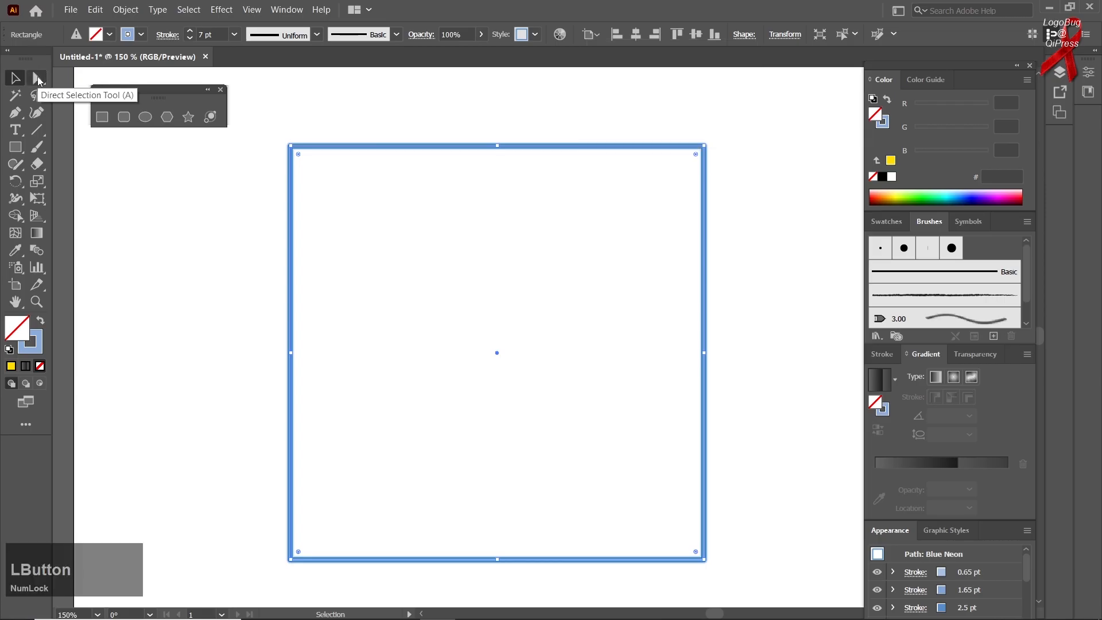
{"action": "left_click", "coordinate": [192, 167]}
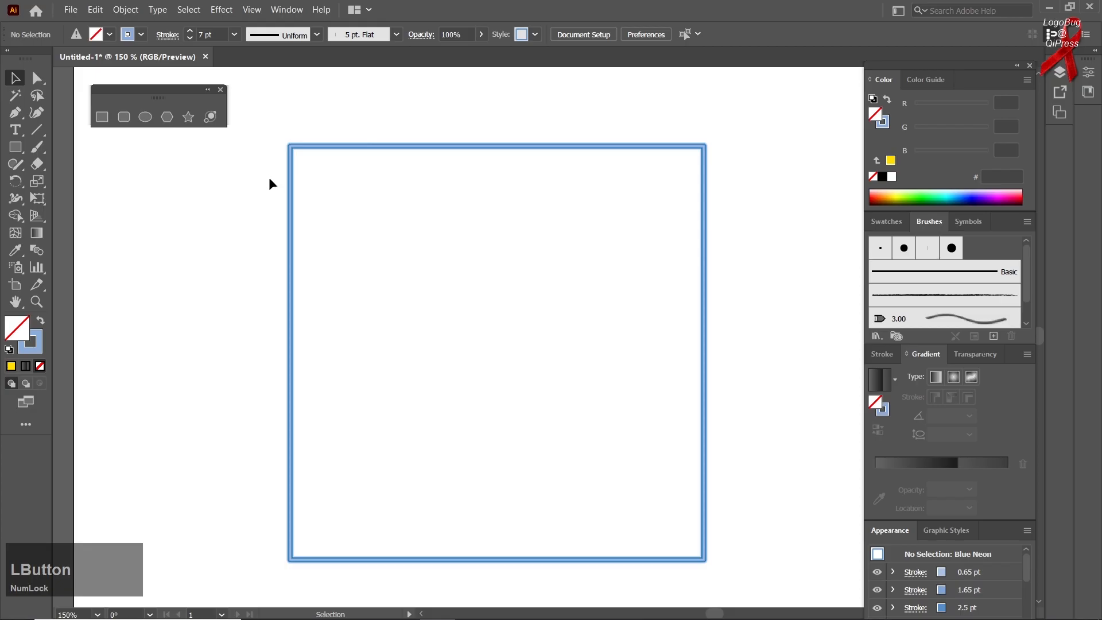
{"action": "left_click", "coordinate": [293, 198]}
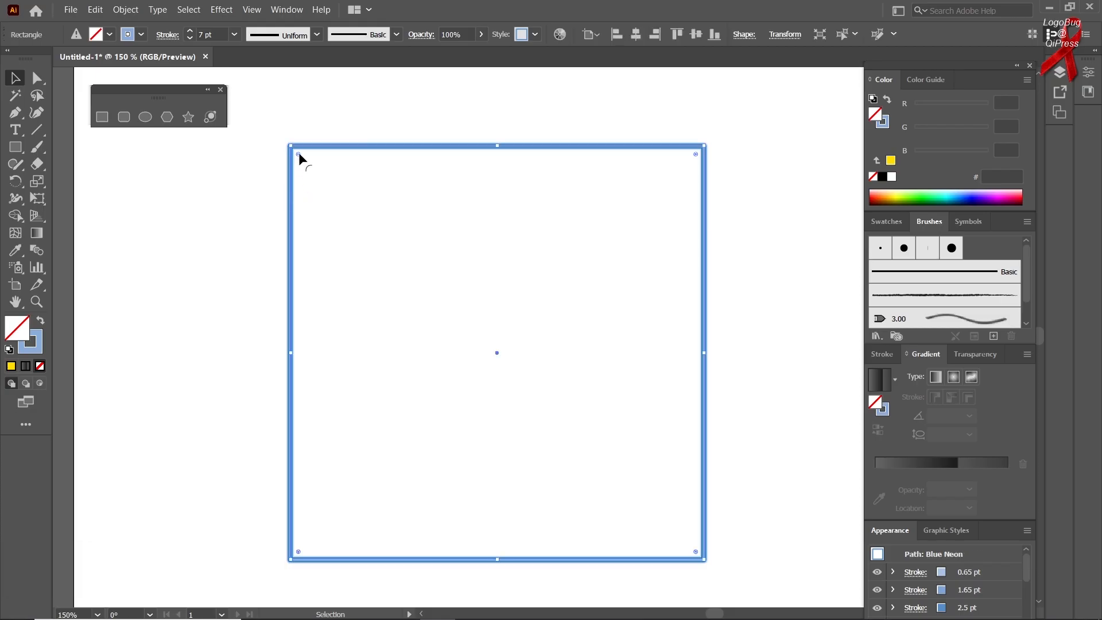
{"action": "left_click_drag", "start_coordinate": [298, 154], "coordinate": [280, 122]}
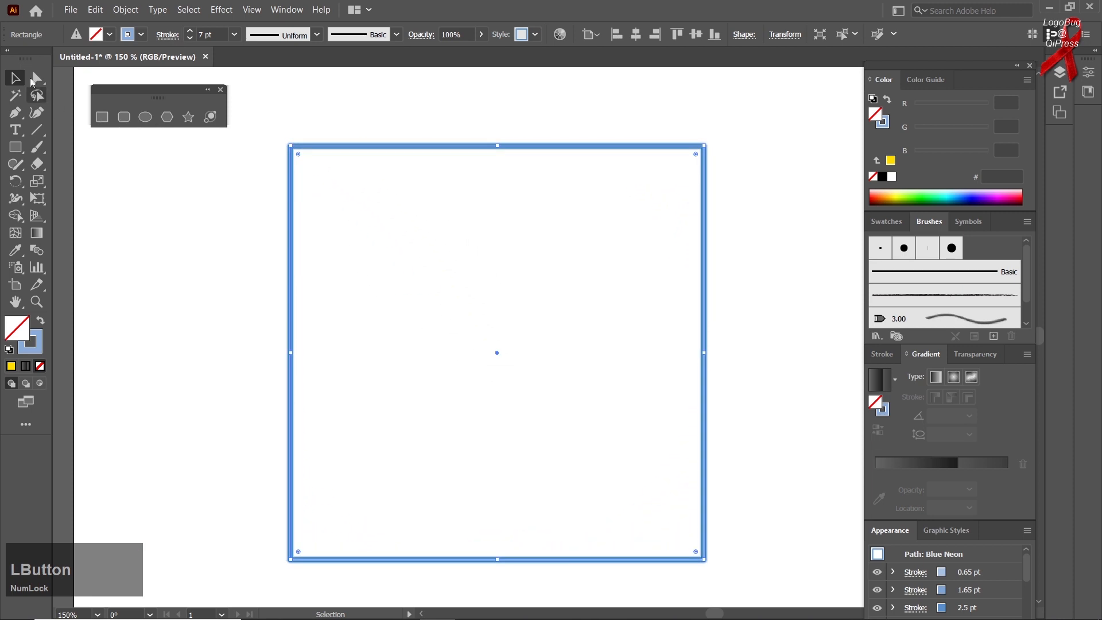
{"action": "left_click", "coordinate": [115, 189]}
{"action": "left_click", "coordinate": [522, 443]}
{"action": "key", "text": "Delete"}
Step: Draw a trial rectangle with the Rectangle tool, near the middle of the artboard, and delete it
{"action": "left_click", "coordinate": [102, 117]}
{"action": "left_click_drag", "start_coordinate": [294, 286], "coordinate": [523, 505]}
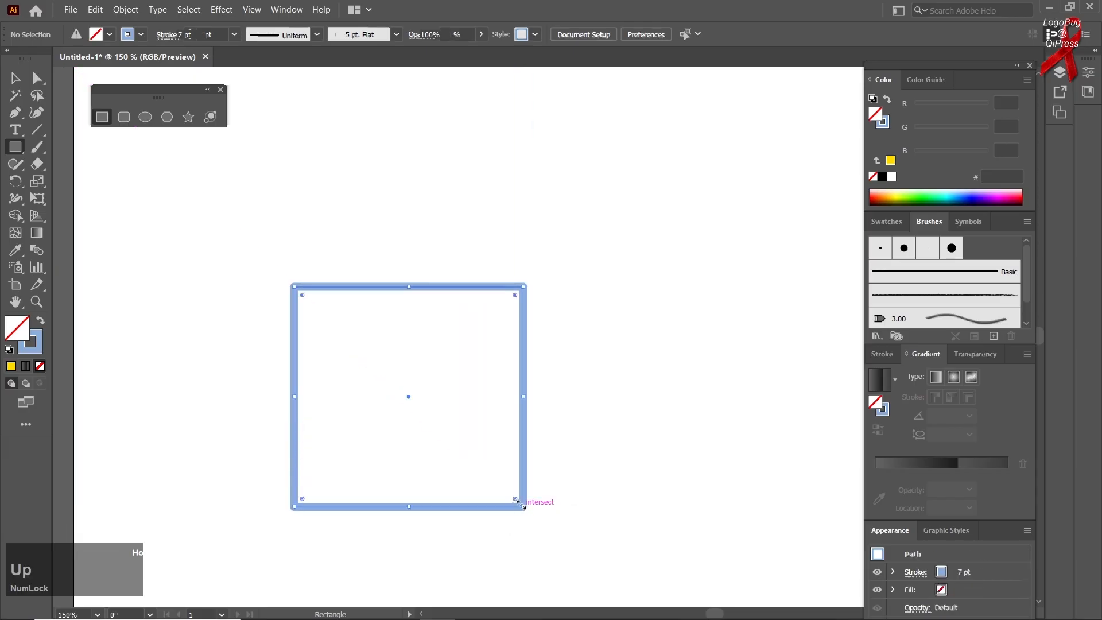
{"action": "key", "text": "Delete"}
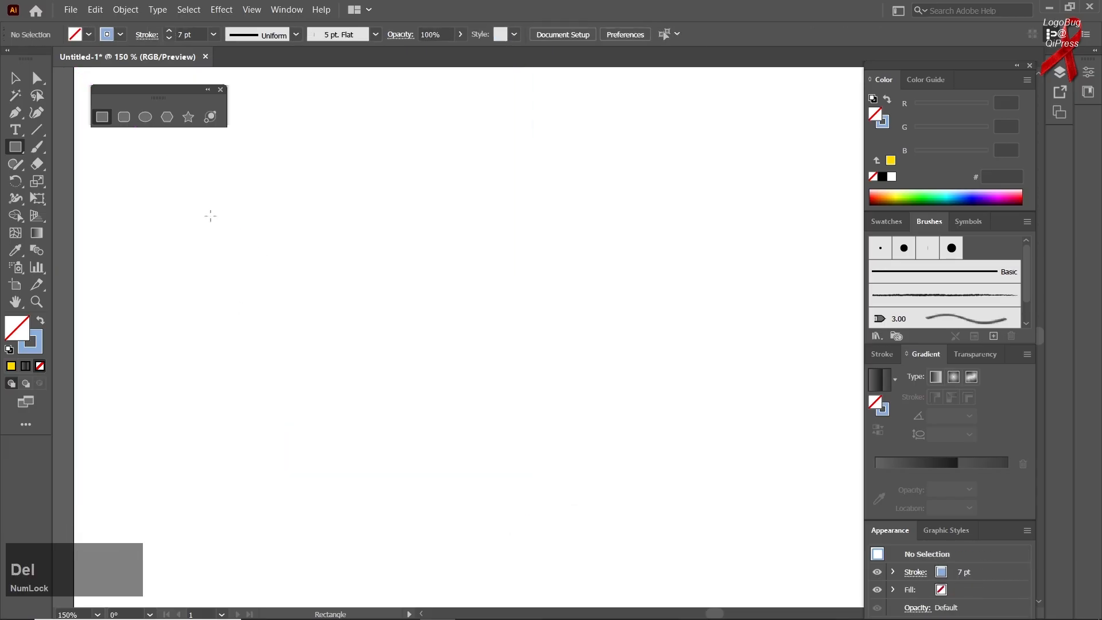
Step: Draw a square outward from its centre, round all four corners with a live corner widget, and delete it
{"action": "right_click", "coordinate": [126, 117]}
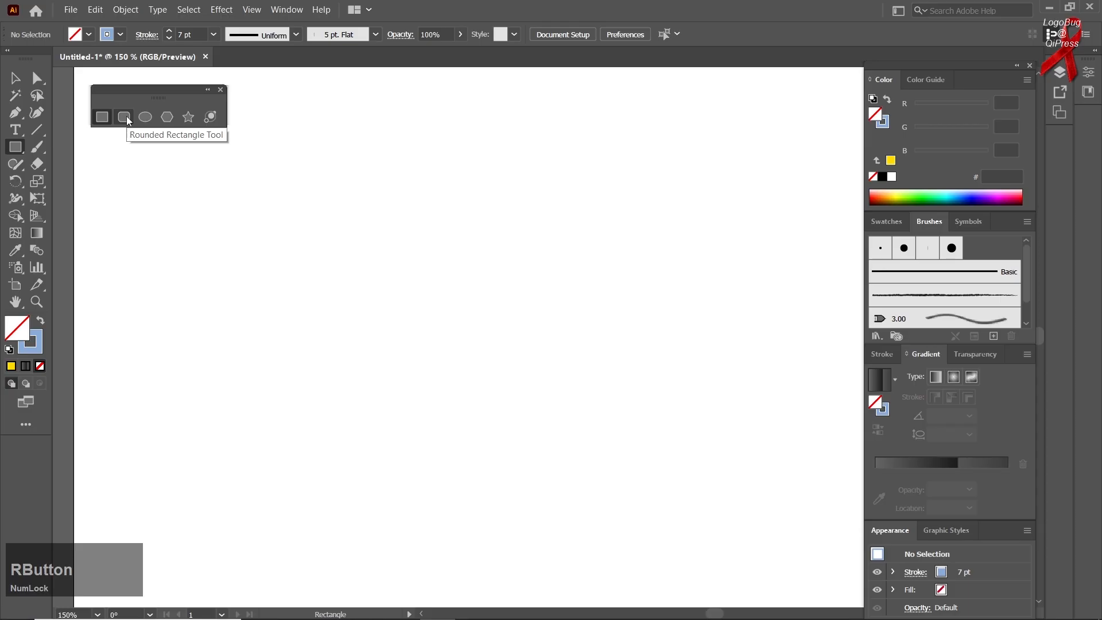
{"action": "left_click", "coordinate": [127, 116]}
{"action": "left_click", "coordinate": [102, 117]}
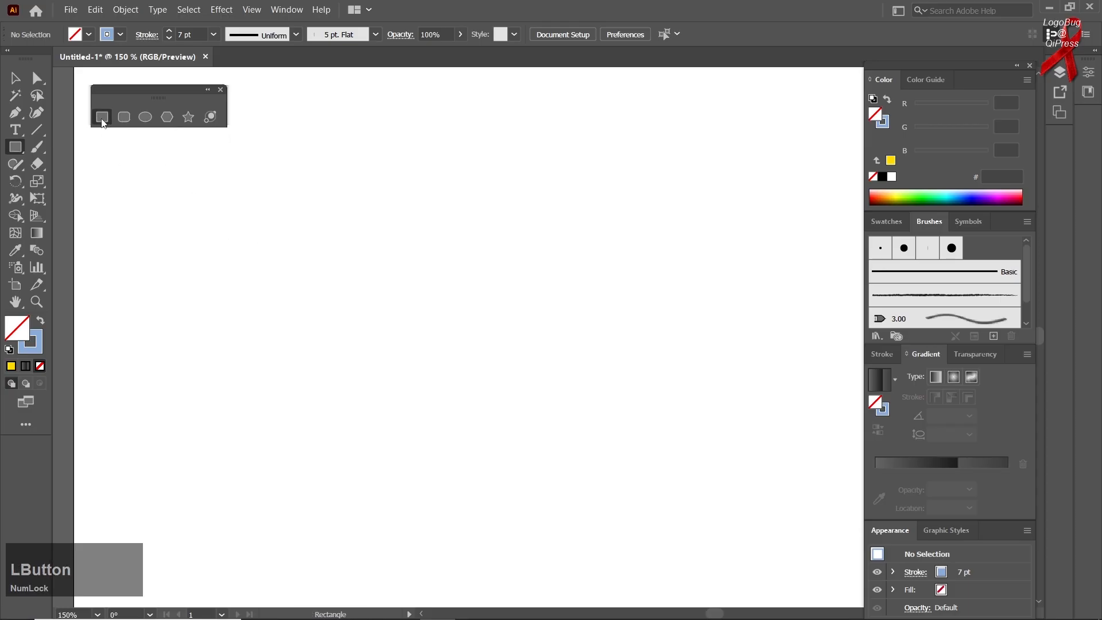
{"action": "left_click_drag", "start_coordinate": [391, 337], "coordinate": [511, 456]}
{"action": "left_click", "coordinate": [37, 78]}
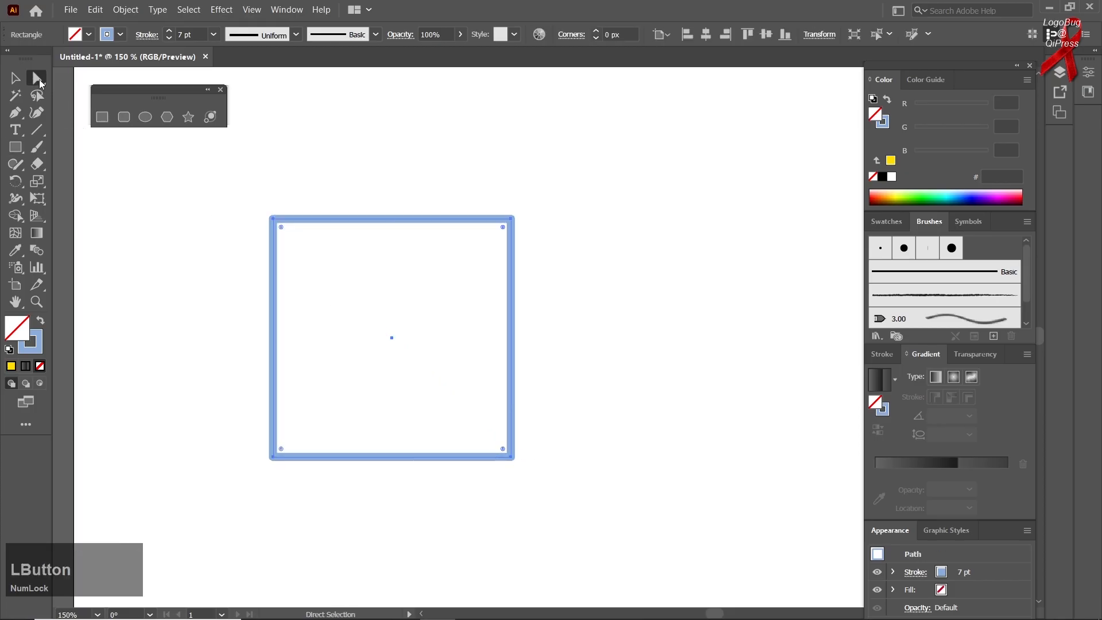
{"action": "mouse_move", "coordinate": [281, 227]}
{"action": "left_mouse_down"}
{"action": "mouse_move", "coordinate": [300, 248]}
{"action": "mouse_move", "coordinate": [293, 240]}
{"action": "left_mouse_up"}
{"action": "left_click", "coordinate": [15, 77]}
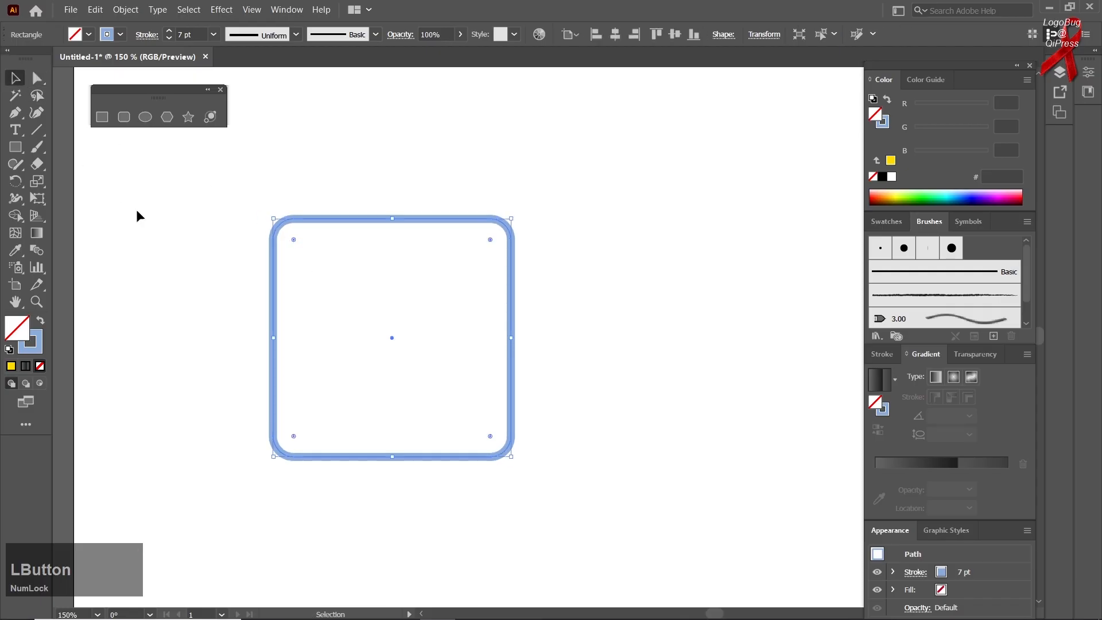
{"action": "key", "text": "Delete"}
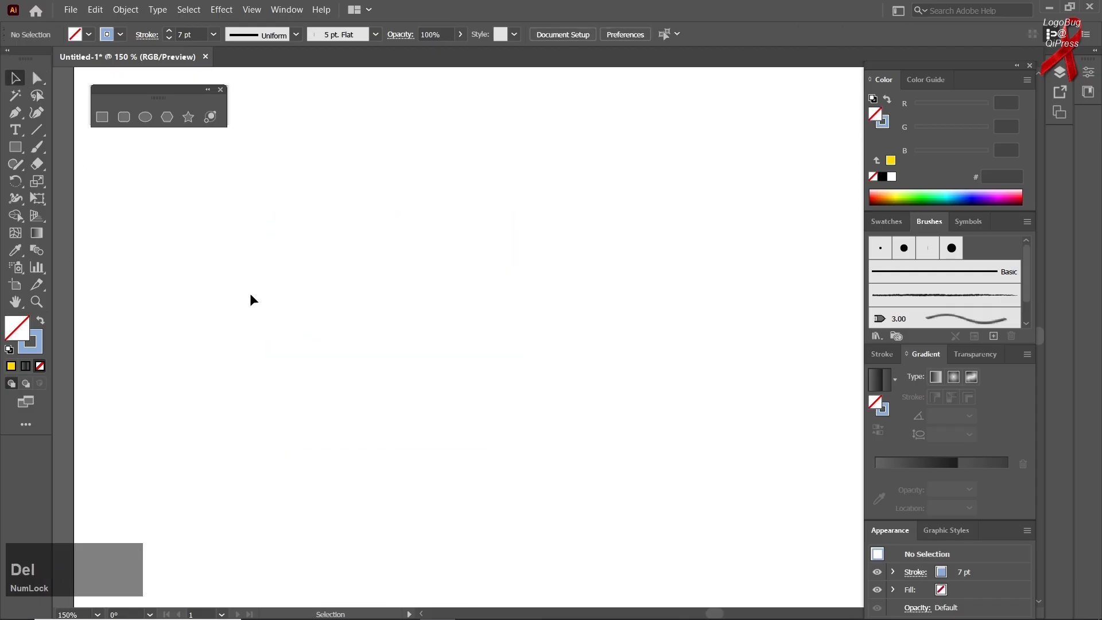
Step: Draw a square outward from its centre with the Rounded Rectangle tool and delete it
{"action": "left_click", "coordinate": [124, 117]}
{"action": "left_click_drag", "start_coordinate": [394, 372], "coordinate": [542, 507]}
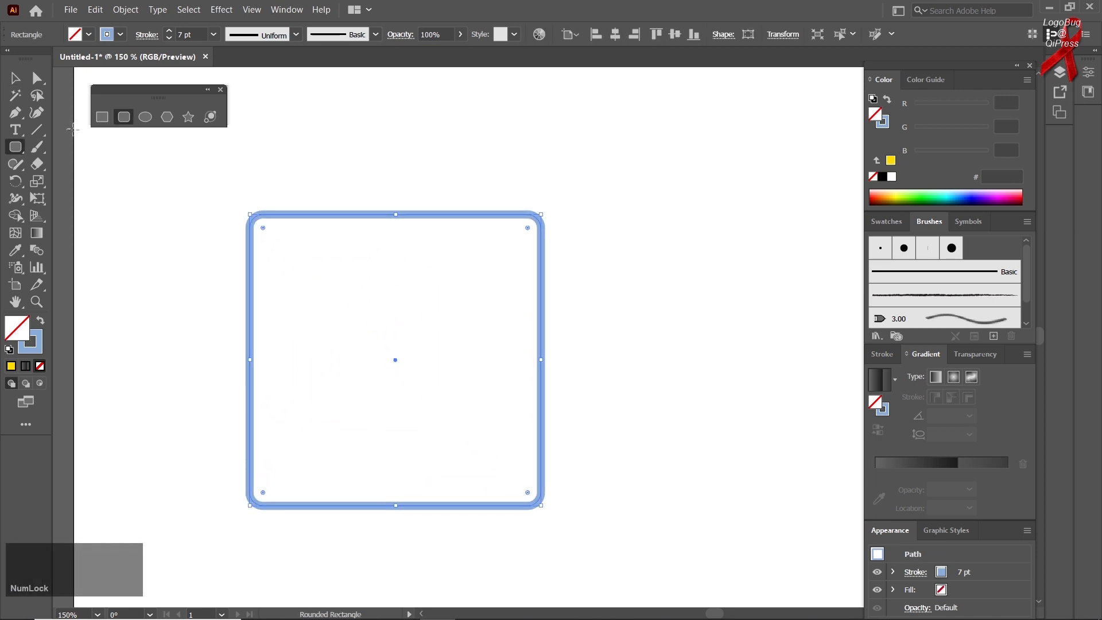
{"action": "left_click", "coordinate": [14, 79]}
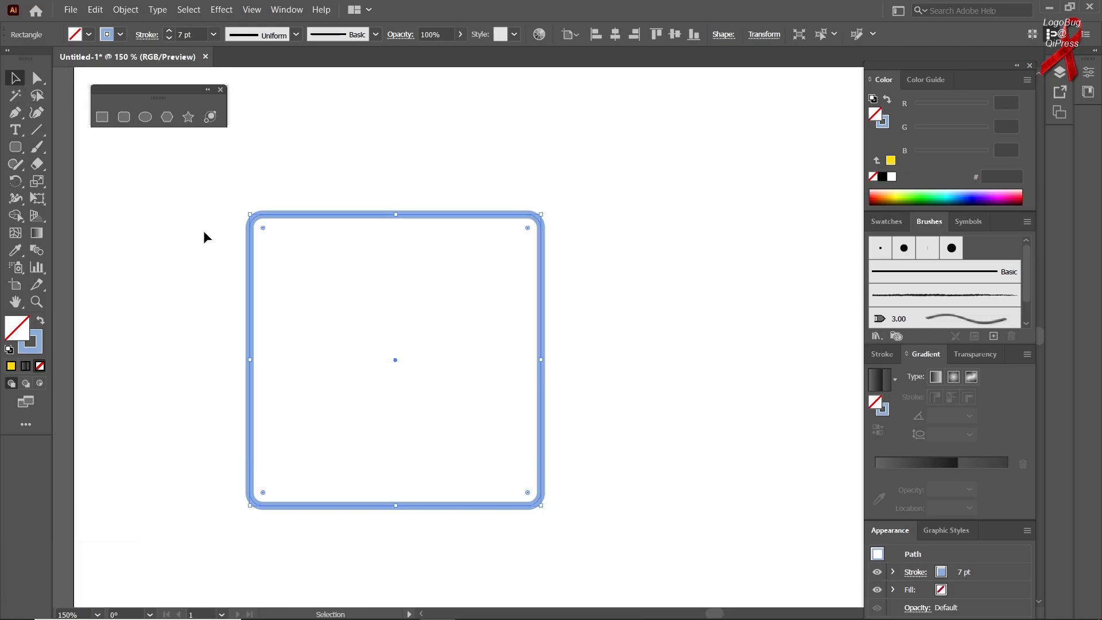
{"action": "key", "text": "Delete"}
Step: Draw a circle outward from its centre with the Ellipse tool, fill it with yellow FFDD00, and delete it
{"action": "right_click", "coordinate": [147, 122]}
{"action": "left_click", "coordinate": [148, 123]}
{"action": "left_click_drag", "start_coordinate": [369, 309], "coordinate": [468, 457]}
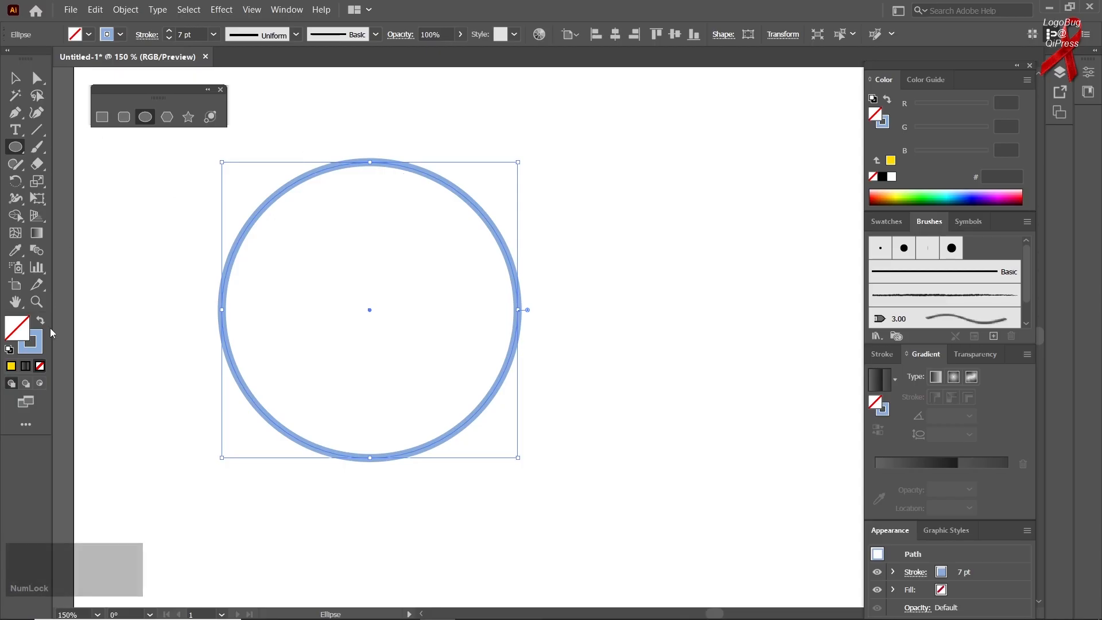
{"action": "left_click", "coordinate": [11, 370]}
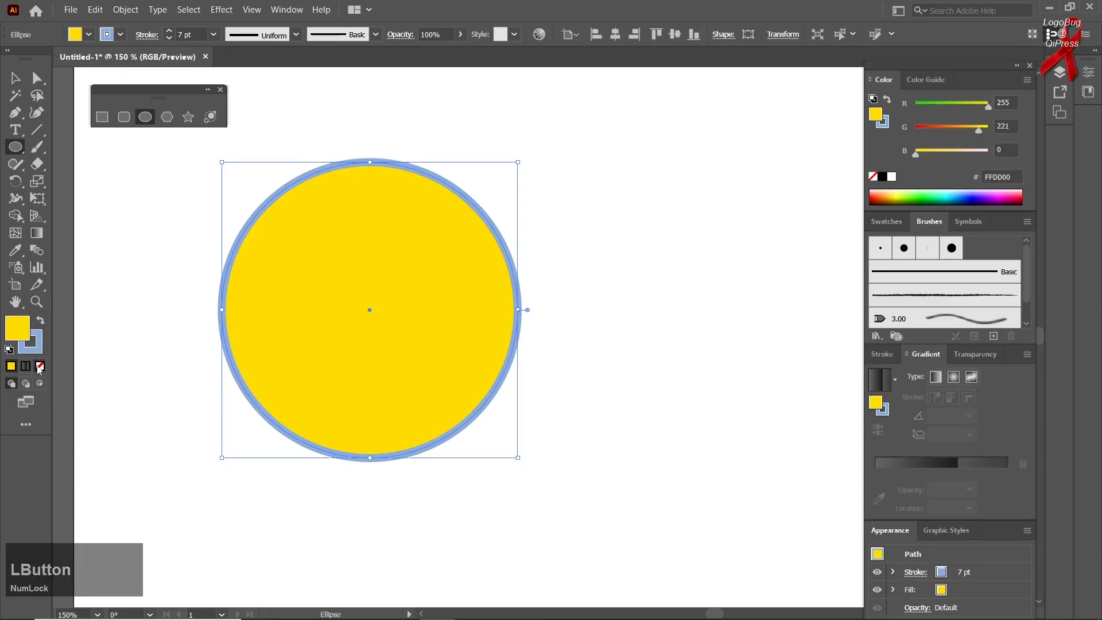
{"action": "left_click", "coordinate": [33, 351]}
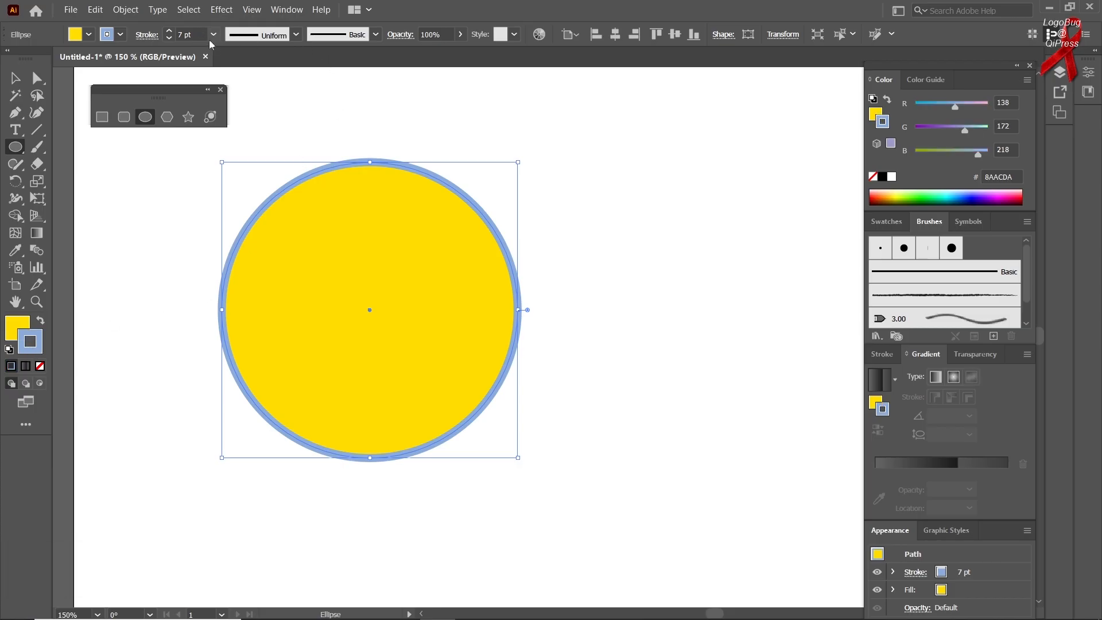
{"action": "left_click", "coordinate": [20, 84]}
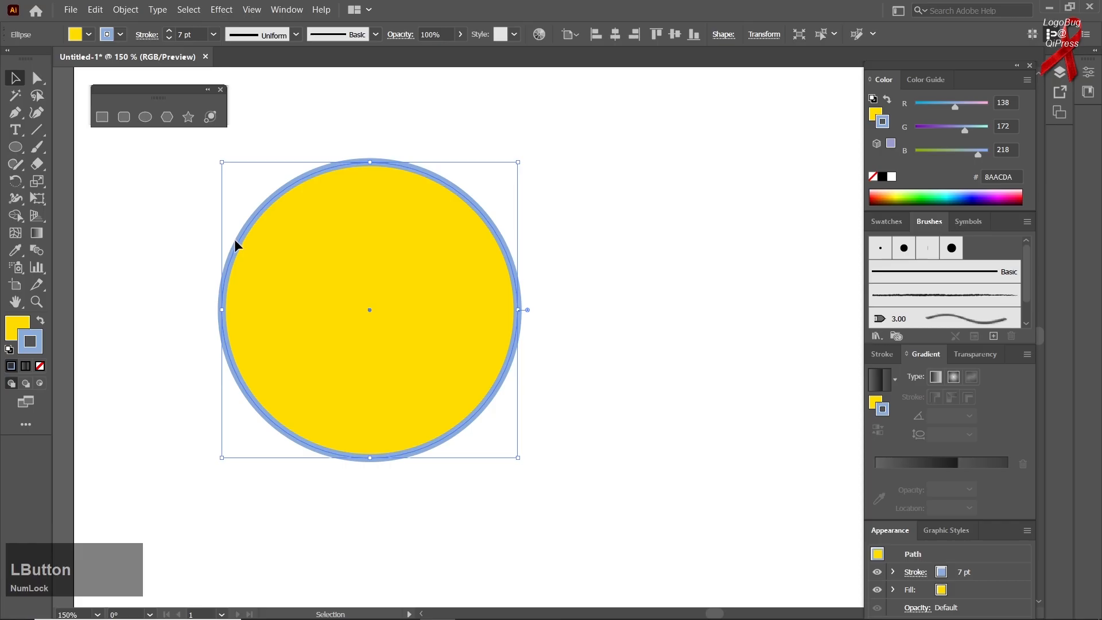
{"action": "key", "text": "Delete"}
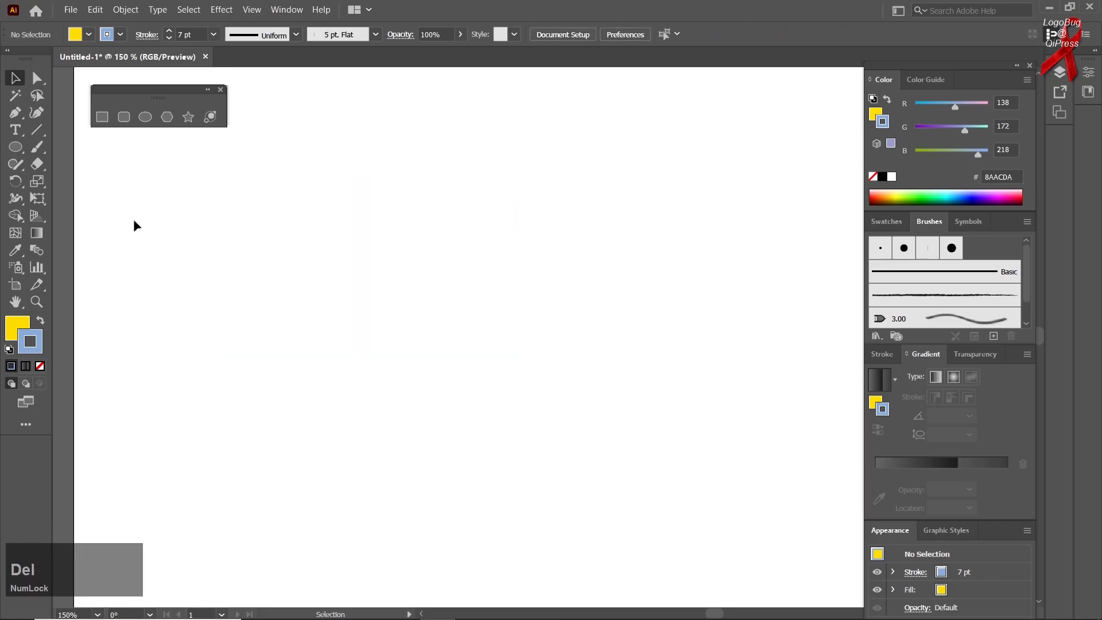
Step: Draw a yellow-filled square outward from its centre and remove its stroke
{"action": "left_click", "coordinate": [103, 117]}
{"action": "left_click_drag", "start_coordinate": [392, 323], "coordinate": [546, 477]}
{"action": "left_click", "coordinate": [40, 366]}
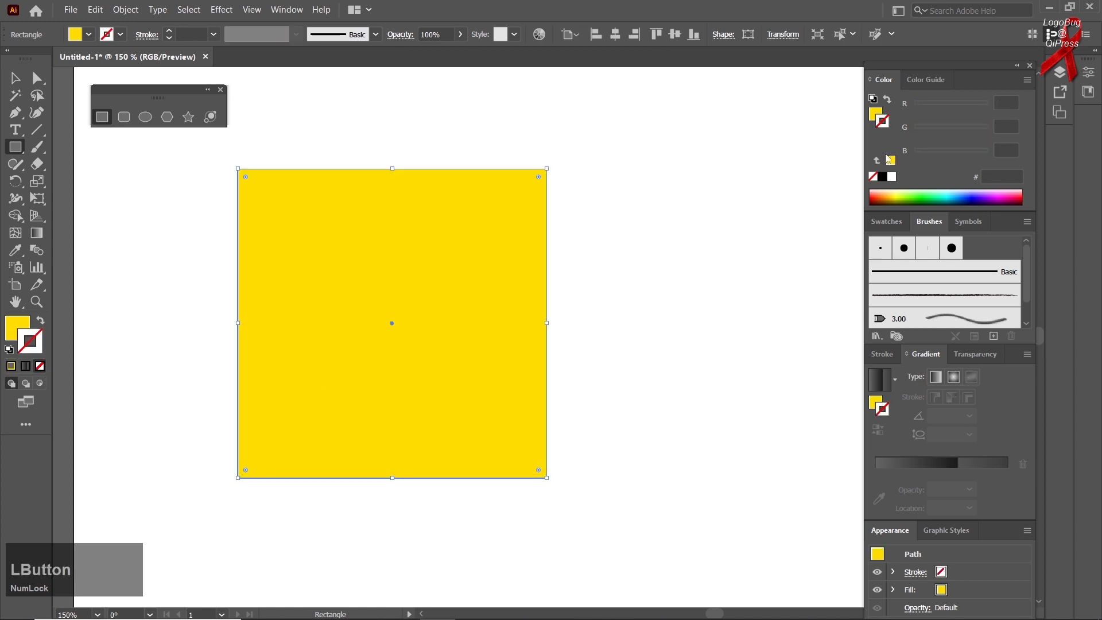
Step: Give the yellow square a dark red AA2600 stroke with a weight of 28 pt
{"action": "left_click", "coordinate": [881, 199]}
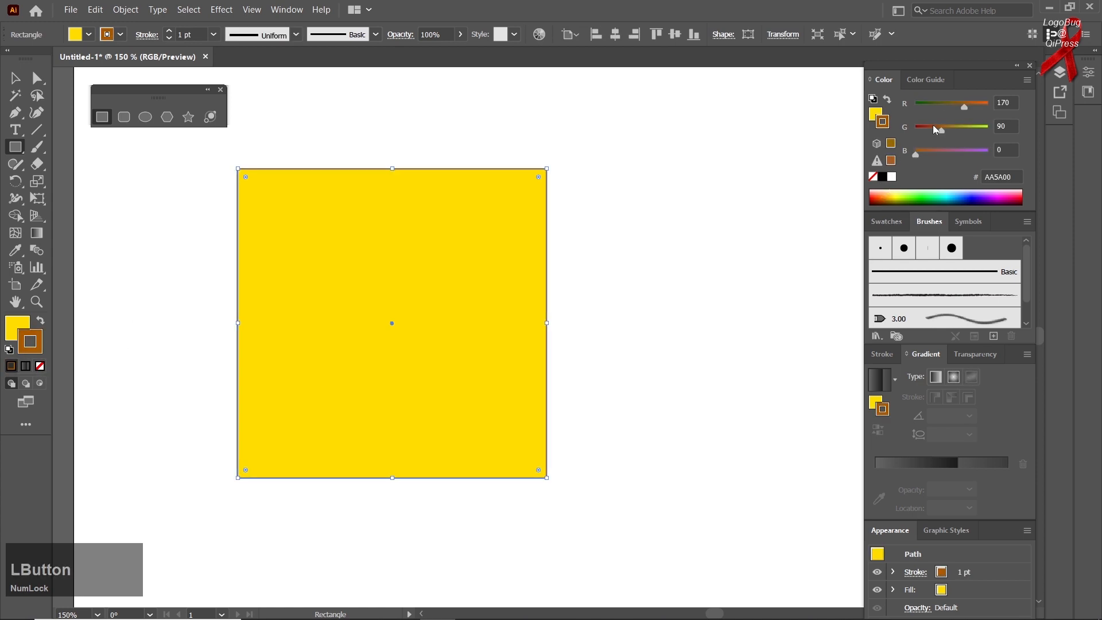
{"action": "left_click_drag", "start_coordinate": [935, 129], "coordinate": [926, 129]}
{"action": "scroll", "coordinate": [191, 33], "scroll_direction": "up", "scroll_amount": 1}
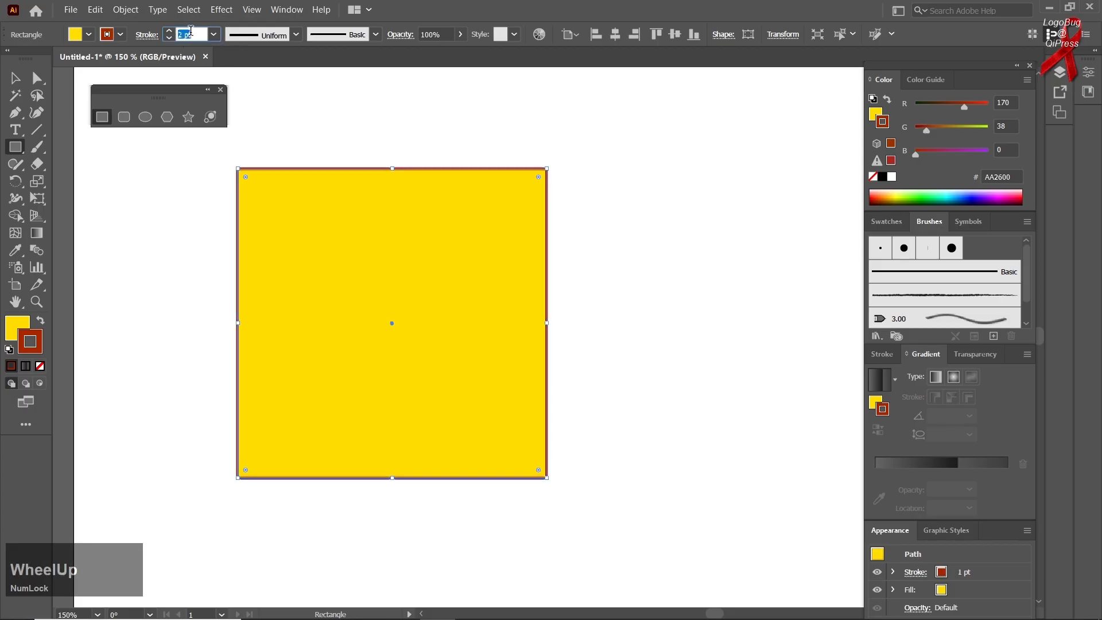
{"action": "scroll", "coordinate": [191, 32], "scroll_direction": "up", "scroll_amount": 20}
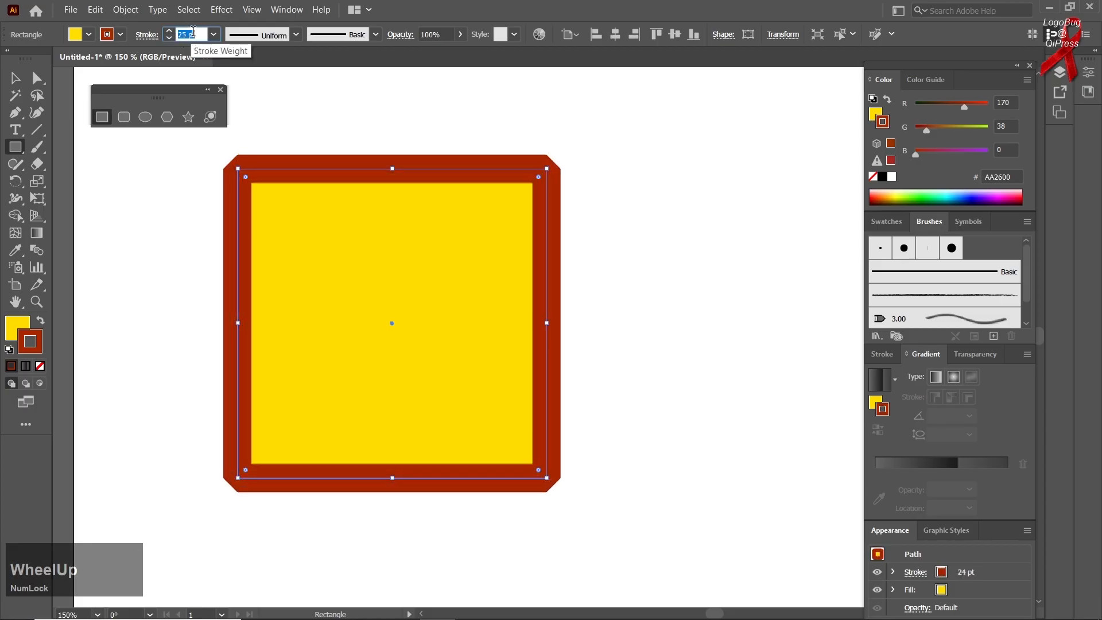
{"action": "scroll", "coordinate": [194, 32], "scroll_direction": "up", "scroll_amount": 3}
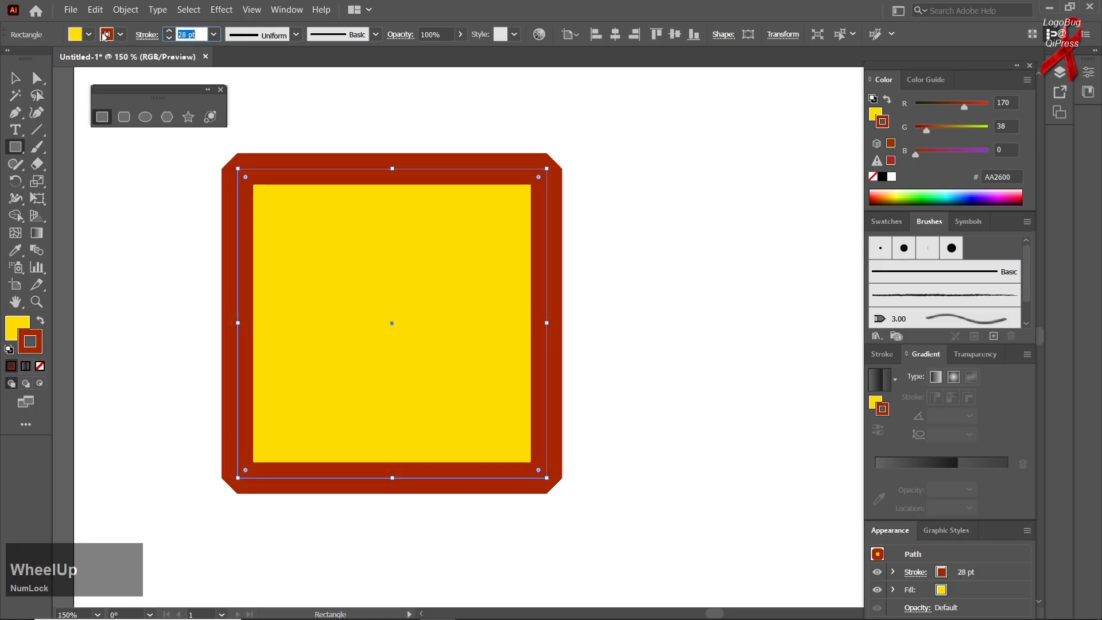
Step: Move the square diagonally down to the right, and try a projecting cap with round and bevel joins on its stroke
{"action": "left_click", "coordinate": [26, 75]}
{"action": "left_click_drag", "start_coordinate": [335, 268], "coordinate": [450, 351]}
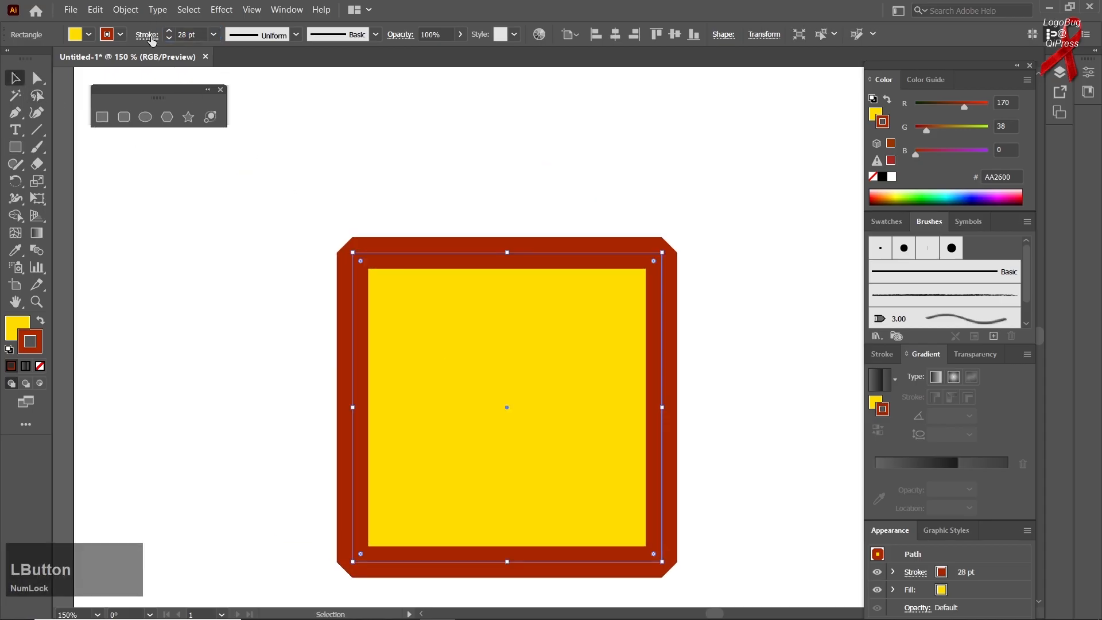
{"action": "left_click", "coordinate": [148, 35]}
{"action": "left_click", "coordinate": [87, 70]}
{"action": "left_click", "coordinate": [72, 90]}
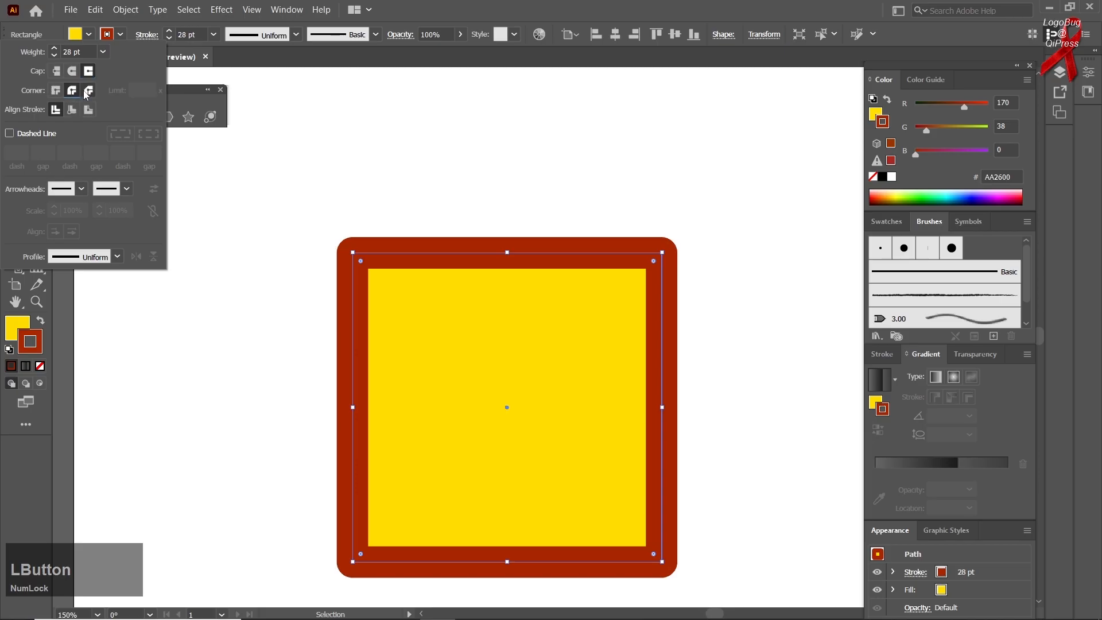
{"action": "left_click", "coordinate": [87, 91]}
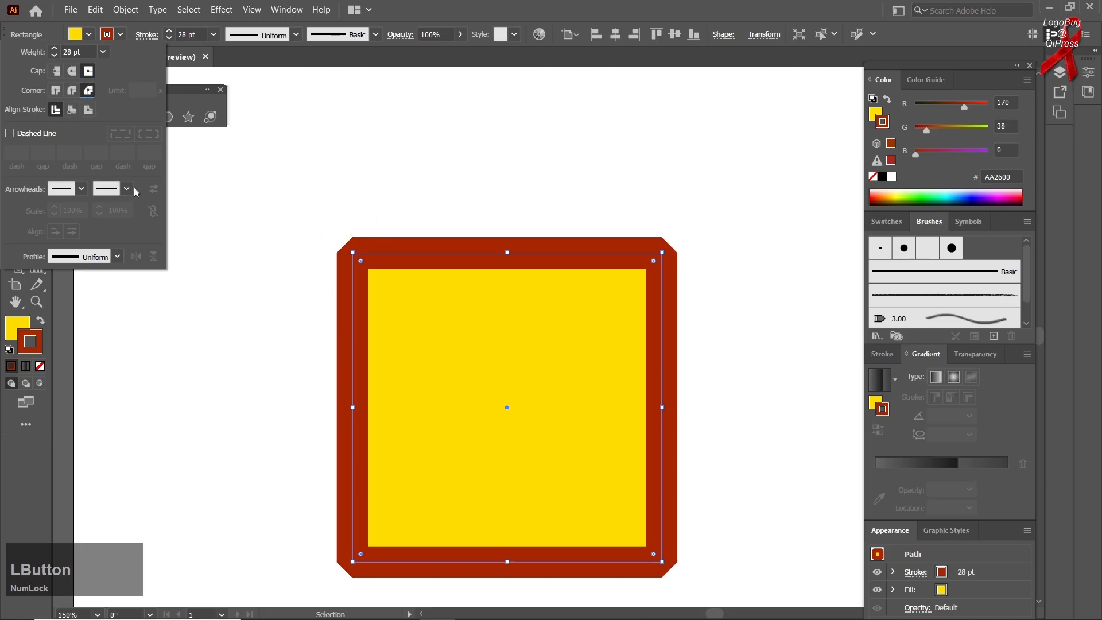
Step: Set the square's stroke to a butt cap and compare the miter, round and bevel corner joins, settling on miter
{"action": "left_click", "coordinate": [55, 90]}
{"action": "left_click", "coordinate": [56, 71]}
{"action": "left_click", "coordinate": [72, 90]}
{"action": "left_click", "coordinate": [88, 90]}
{"action": "left_click", "coordinate": [56, 90]}
{"action": "left_click", "coordinate": [72, 90]}
{"action": "left_click", "coordinate": [55, 90]}
Step: Try different miter limits on the square's stroke and set the limit to 1
{"action": "left_click", "coordinate": [137, 88]}
{"action": "scroll", "coordinate": [137, 86], "scroll_direction": "up", "scroll_amount": 1}
{"action": "scroll", "coordinate": [137, 87], "scroll_direction": "down", "scroll_amount": 2}
{"action": "scroll", "coordinate": [136, 87], "scroll_direction": "up", "scroll_amount": 1}
{"action": "scroll", "coordinate": [137, 87], "scroll_direction": "down", "scroll_amount": 1}
{"action": "scroll", "coordinate": [136, 87], "scroll_direction": "up", "scroll_amount": 1}
{"action": "scroll", "coordinate": [137, 87], "scroll_direction": "down", "scroll_amount": 1}
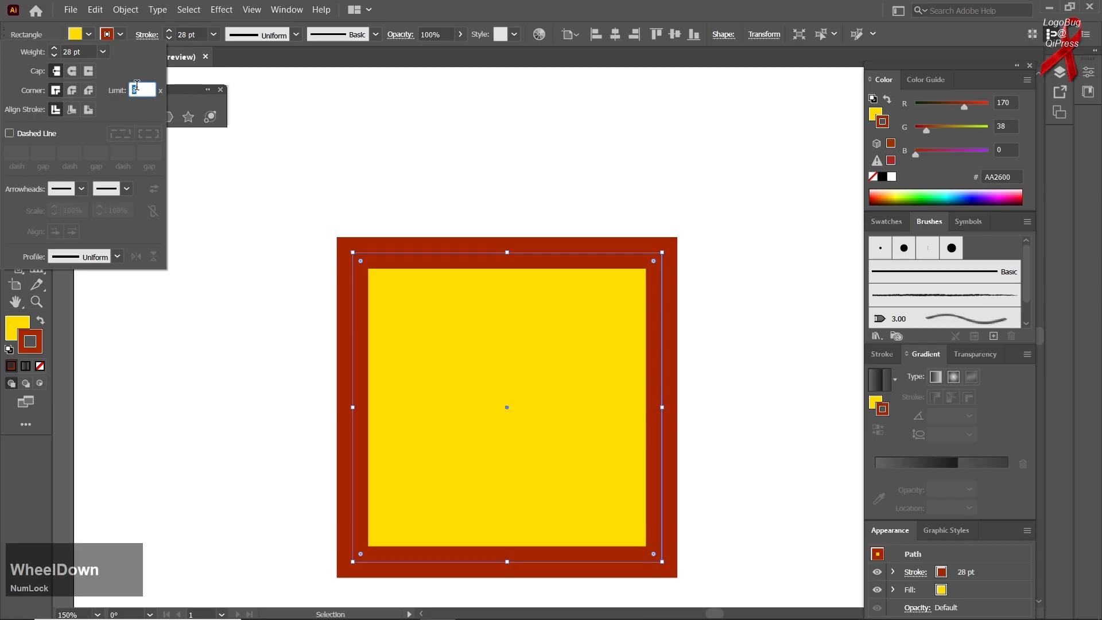
{"action": "scroll", "coordinate": [137, 86], "scroll_direction": "down", "scroll_amount": 2}
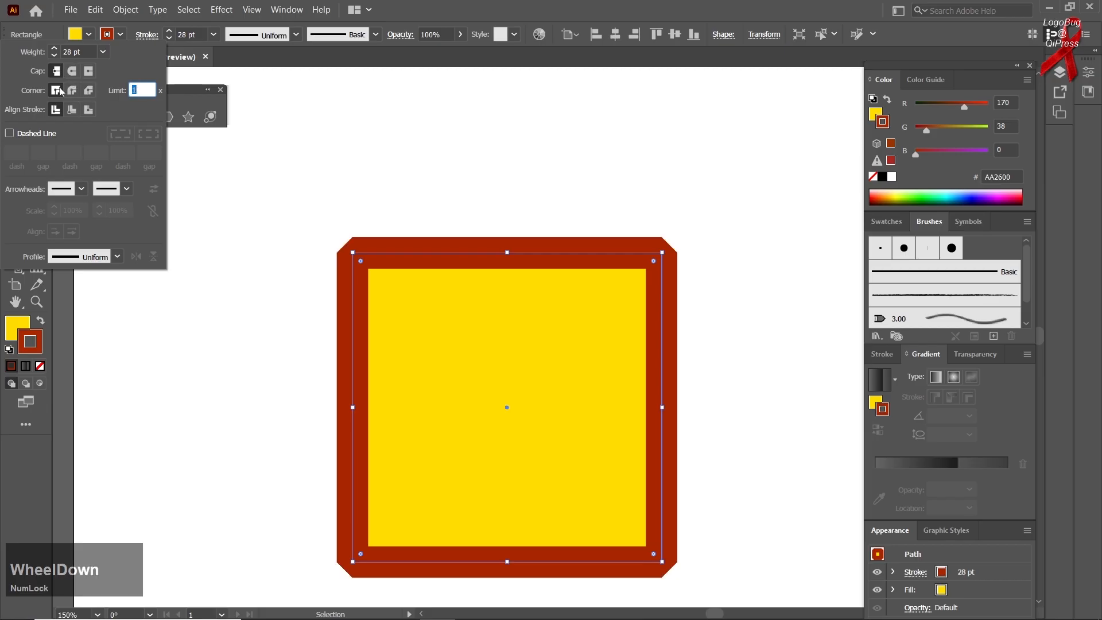
Step: Try a dashed line on the square's stroke and turn it off, and move and delete the square
{"action": "left_click", "coordinate": [24, 136]}
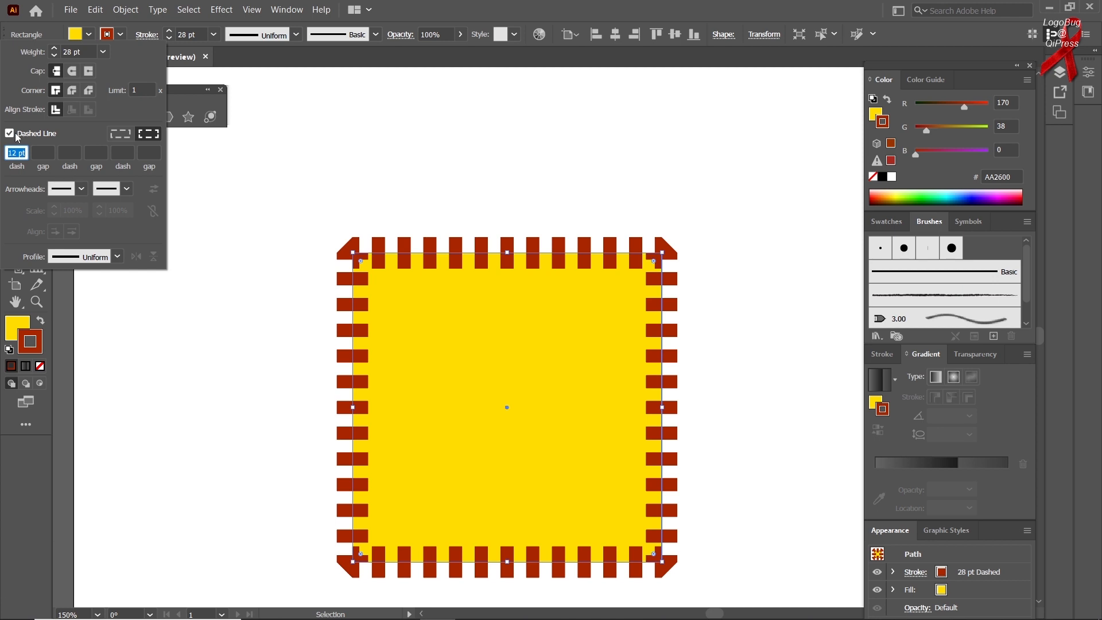
{"action": "left_click", "coordinate": [9, 133]}
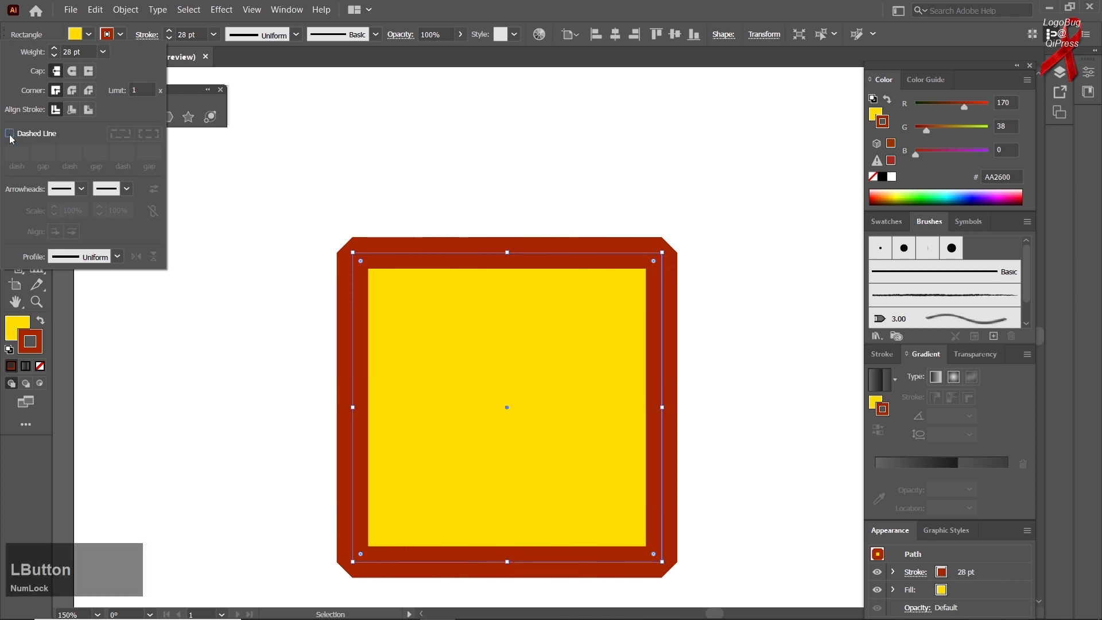
{"action": "left_click_drag", "start_coordinate": [459, 362], "coordinate": [398, 325]}
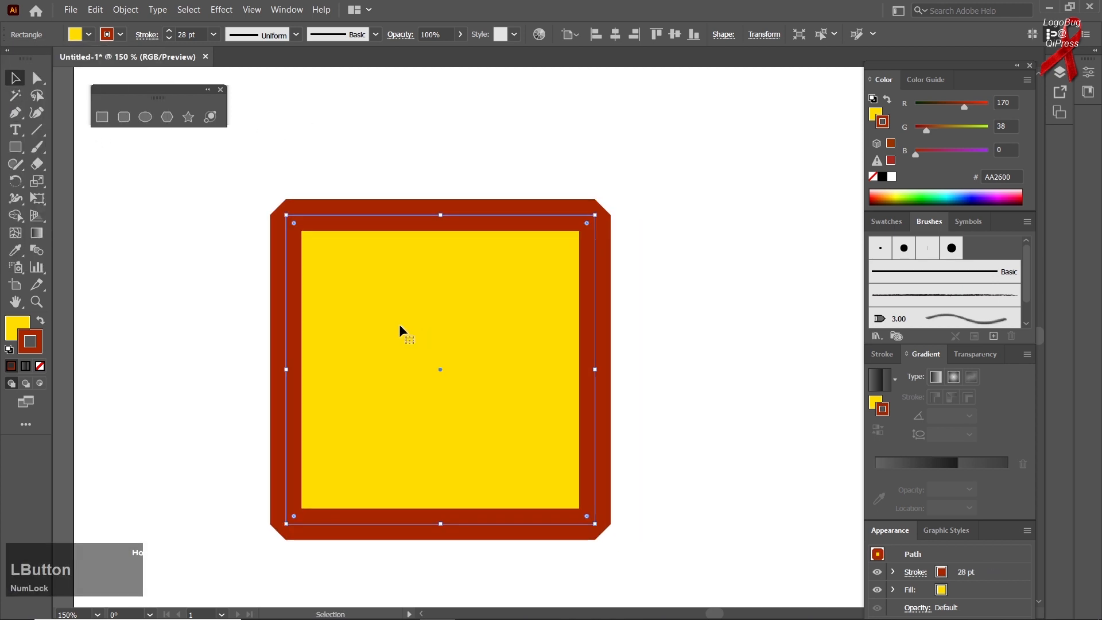
{"action": "key", "text": "Delete"}
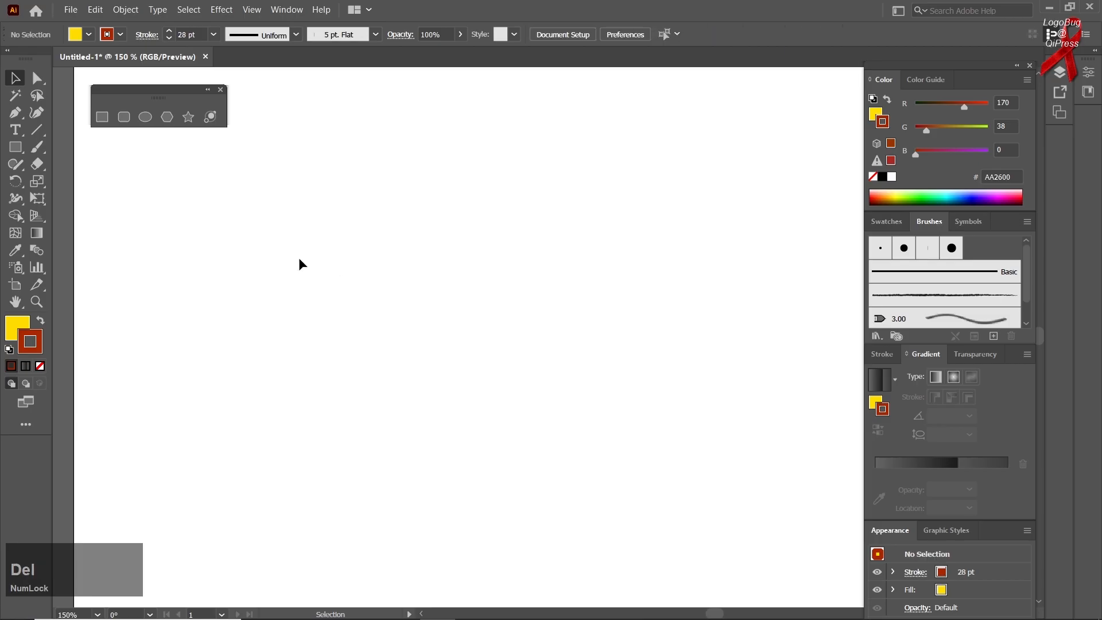
Step: Draw a yellow hexagon outward from its centre with the Polygon tool and remove its stroke
{"action": "left_click", "coordinate": [167, 117]}
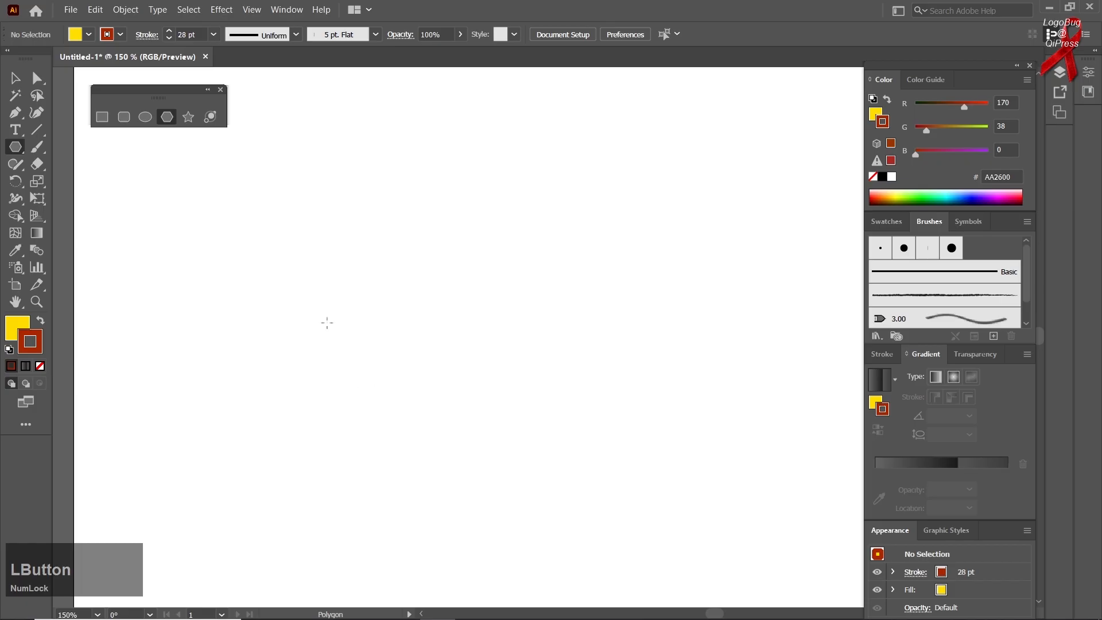
{"action": "mouse_move", "coordinate": [379, 354]}
{"action": "left_mouse_down"}
{"action": "mouse_move", "coordinate": [420, 374]}
{"action": "mouse_move", "coordinate": [513, 510]}
{"action": "left_mouse_up"}
{"action": "left_click", "coordinate": [40, 365]}
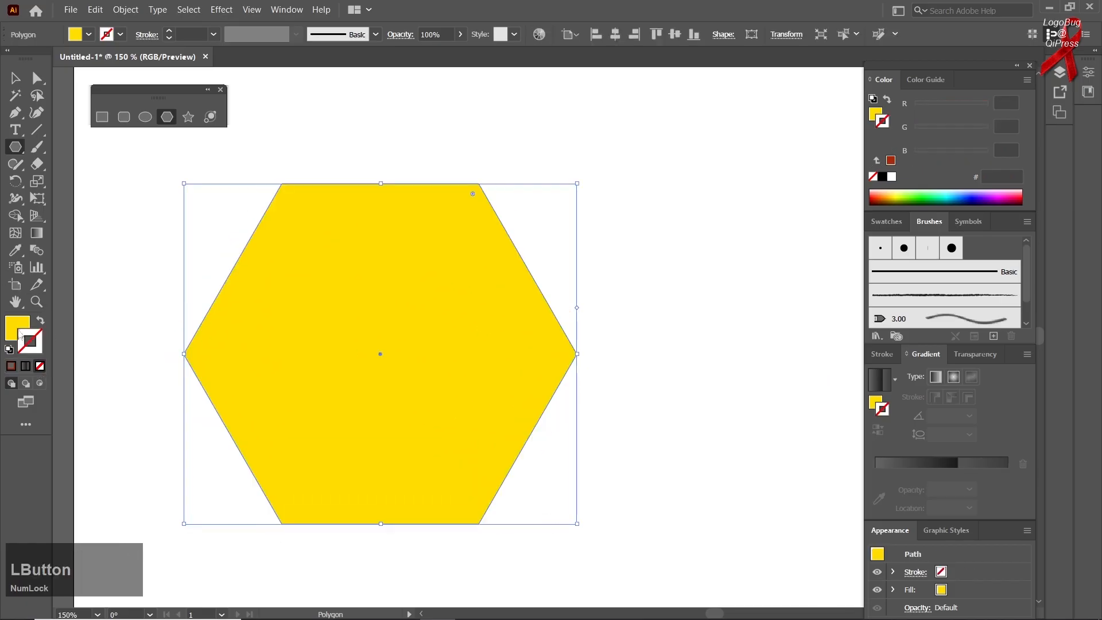
Step: Shift the yellow hexagon slightly and delete it from the artboard
{"action": "left_click", "coordinate": [15, 77]}
{"action": "mouse_move", "coordinate": [320, 283]}
{"action": "left_mouse_down"}
{"action": "mouse_move", "coordinate": [339, 287]}
{"action": "mouse_move", "coordinate": [323, 294]}
{"action": "left_mouse_up"}
{"action": "key", "text": "Delete"}
{"action": "right_click", "coordinate": [175, 124]}
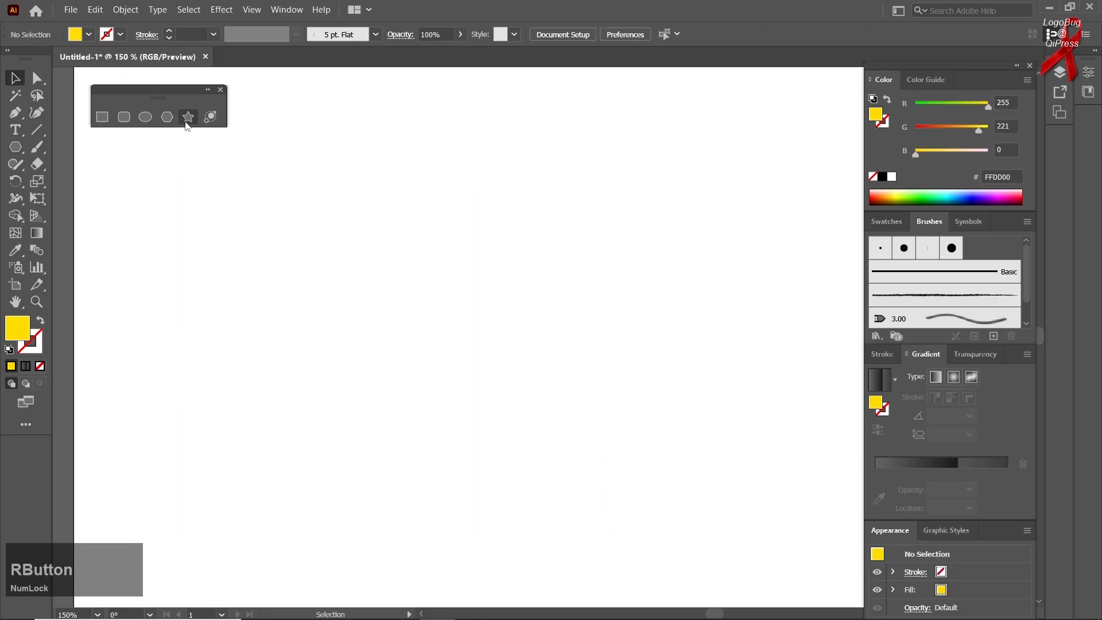
Step: Draw a yellow polygon about 270 px wide outward from its centre with the Polygon tool, trying more and fewer sides while sizing it
{"action": "left_click", "coordinate": [167, 117]}
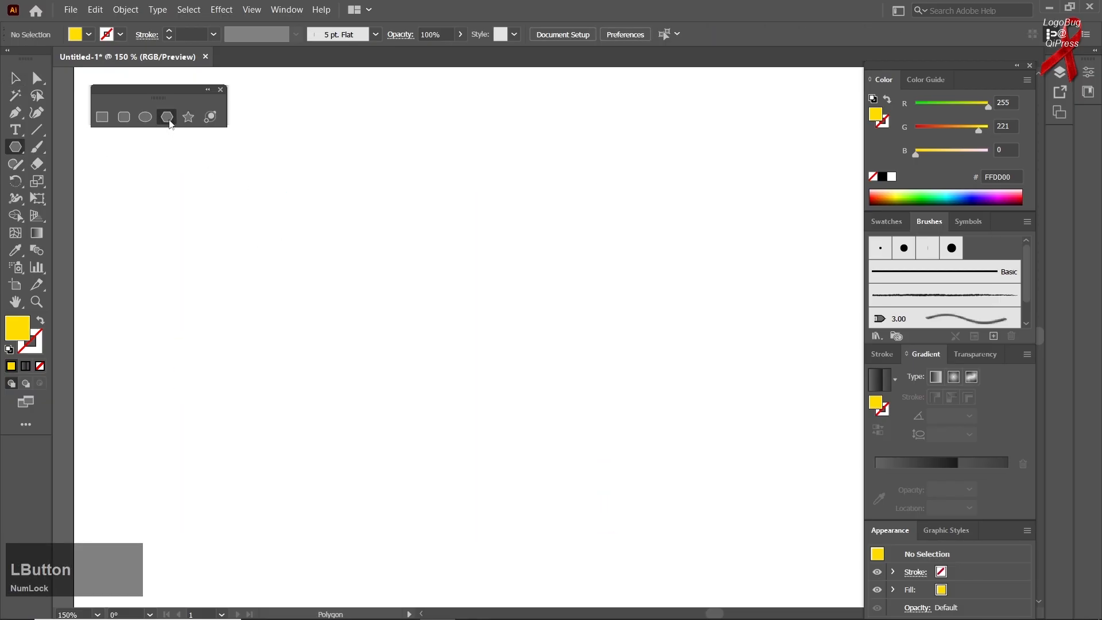
{"action": "mouse_move", "coordinate": [361, 346]}
{"action": "left_mouse_down"}
{"action": "mouse_move", "coordinate": [408, 395]}
{"action": "mouse_move", "coordinate": [406, 434]}
{"action": "mouse_move", "coordinate": [431, 477]}
{"action": "left_mouse_up"}
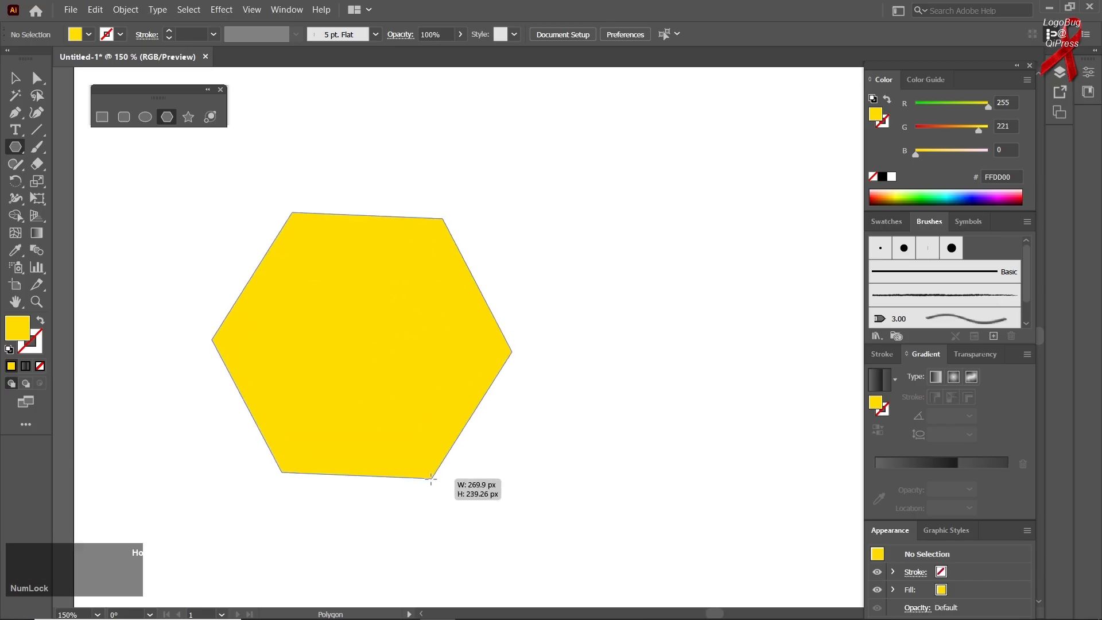
{"action": "key", "text": "Up"}
{"action": "key", "text": "Up"}
{"action": "left_click_drag", "start_coordinate": [431, 478], "coordinate": [430, 510]}
{"action": "key", "text": "Up"}
{"action": "key", "text": "Up"}
{"action": "key", "text": "Up"}
{"action": "key", "text": "Down"}
{"action": "key", "text": "Down"}
{"action": "key", "text": "Down"}
{"action": "key", "text": "Down"}
{"action": "key", "text": "Down"}
{"action": "key", "text": "Down"}
{"action": "key", "text": "Down"}
{"action": "key", "text": "Down"}
Step: Rotate the polygon being drawn, try more sides, and reduce it to an upward-pointing triangle about 267 px wide and 233 px high
{"action": "left_click_drag", "start_coordinate": [431, 510], "coordinate": [358, 173]}
{"action": "key", "text": "Up"}
{"action": "key", "text": "Up"}
{"action": "key", "text": "Up"}
{"action": "key", "text": "Up"}
{"action": "key", "text": "Up"}
{"action": "key", "text": "Up"}
{"action": "key", "text": "Up"}
{"action": "key", "text": "Up"}
{"action": "key", "text": "Up"}
{"action": "key", "text": "Down"}
{"action": "key", "text": "Down"}
{"action": "key", "text": "Down"}
{"action": "key", "text": "Down"}
{"action": "key", "text": "Down"}
{"action": "key", "text": "Down"}
{"action": "key", "text": "Down"}
{"action": "key", "text": "Down"}
{"action": "key", "text": "Down"}
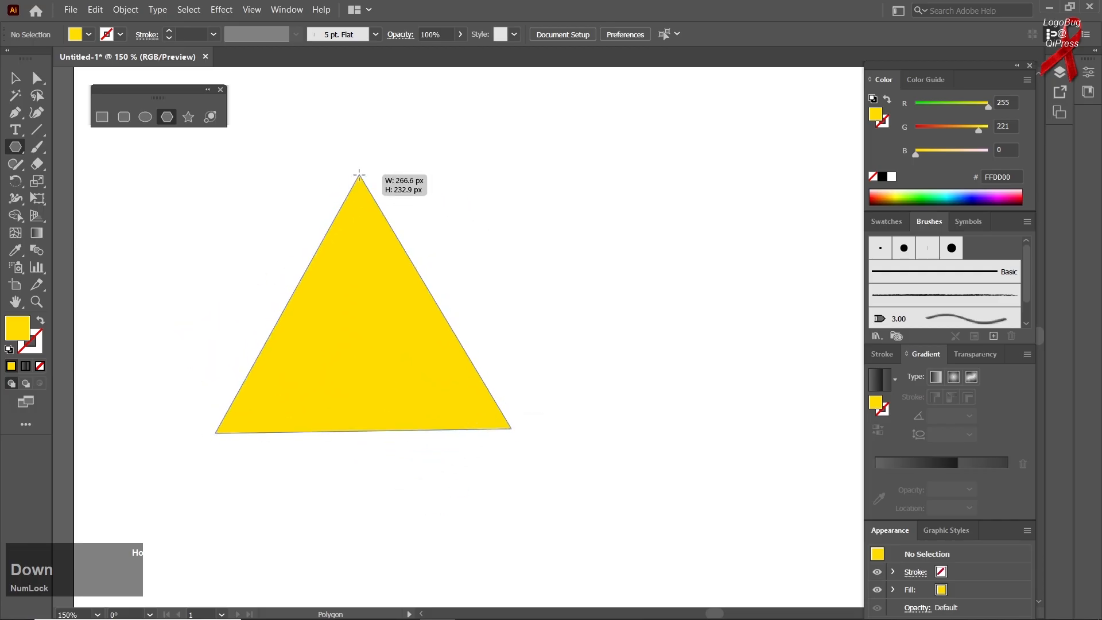
Step: Swing the polygon's corner around to its lower-right side and try repeatedly adding and removing sides before finishing the shape
{"action": "left_click_drag", "start_coordinate": [358, 173], "coordinate": [544, 277]}
{"action": "key", "text": "Up"}
{"action": "key", "text": "Up"}
{"action": "key", "text": "Up"}
{"action": "key", "text": "Up"}
{"action": "key", "text": "Up"}
{"action": "key", "text": "Up"}
{"action": "key", "text": "Up"}
{"action": "key", "text": "Up"}
{"action": "key", "text": "Up"}
{"action": "key", "text": "Down"}
{"action": "key", "text": "Down"}
{"action": "key", "text": "Down"}
{"action": "key", "text": "Down"}
{"action": "key", "text": "Down"}
{"action": "key", "text": "Down"}
{"action": "key", "text": "Down"}
{"action": "key", "text": "Down"}
{"action": "key", "text": "Down"}
{"action": "key", "text": "Up"}
{"action": "key", "text": "Up"}
{"action": "key", "text": "Up"}
{"action": "key", "text": "Up"}
{"action": "key", "text": "Down"}
{"action": "key", "text": "Down"}
{"action": "key", "text": "Down"}
{"action": "key", "text": "Down"}
Step: Shift the finished yellow polygon slightly and delete it from the artboard
{"action": "left_click", "coordinate": [15, 76]}
{"action": "left_click_drag", "start_coordinate": [256, 344], "coordinate": [293, 325]}
{"action": "key", "text": "Delete"}
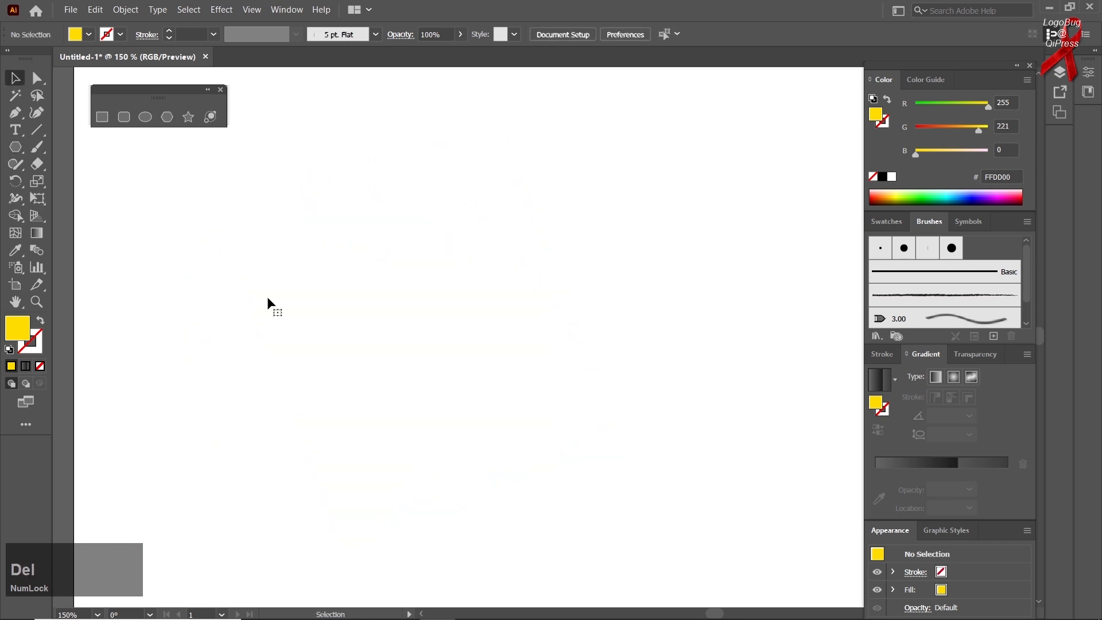
Step: Draw a yellow star outward from its centre with the Star tool, varying the points to give a four-pointed star about 257 px wide
{"action": "left_click", "coordinate": [189, 119]}
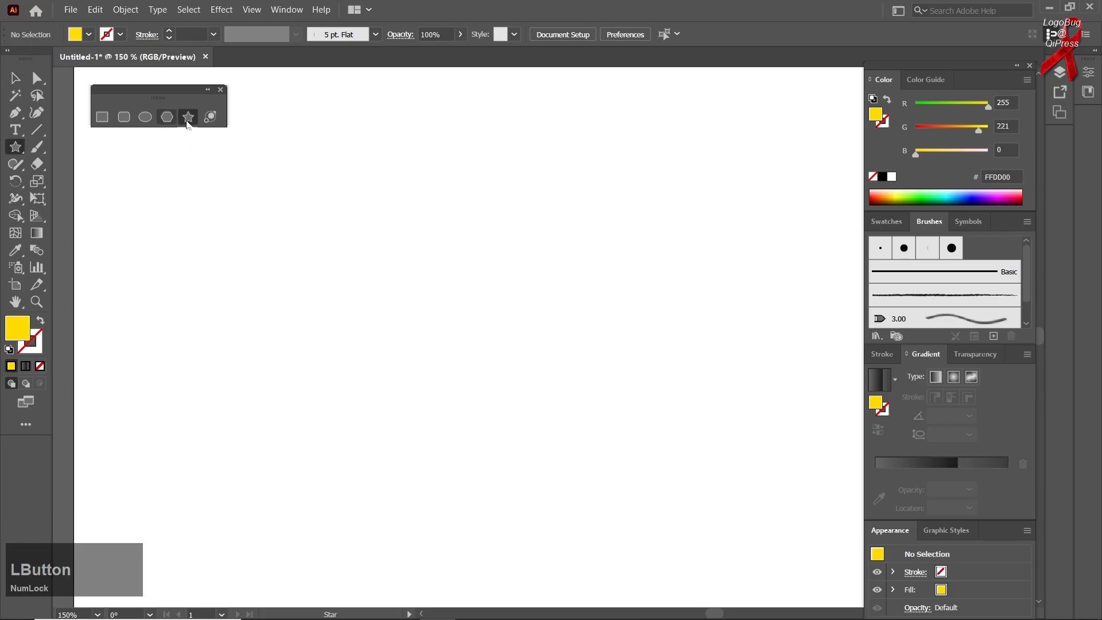
{"action": "left_click_drag", "start_coordinate": [361, 308], "coordinate": [513, 395]}
{"action": "key", "text": "Up"}
{"action": "key", "text": "Up"}
{"action": "key", "text": "Up"}
{"action": "key", "text": "Up"}
{"action": "key", "text": "Down"}
{"action": "key", "text": "Down"}
{"action": "key", "text": "Down"}
{"action": "key", "text": "Down"}
{"action": "key", "text": "Down"}
{"action": "key", "text": "Down"}
{"action": "key", "text": "Up"}
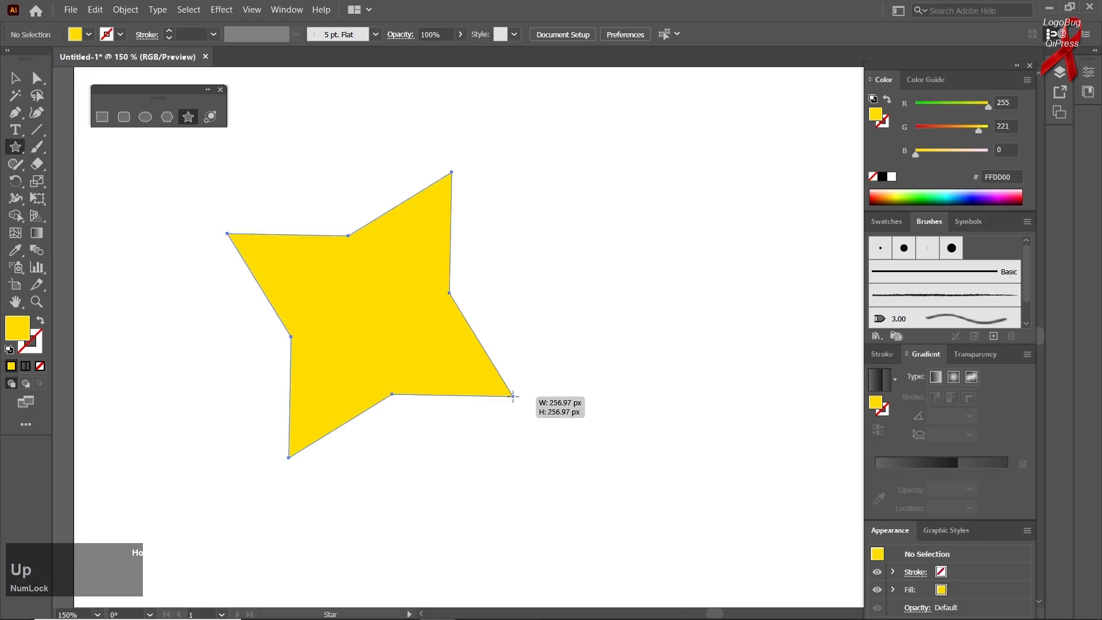
Step: Keep adding points to the star being drawn until it forms a dense sunburst about 296 px across
{"action": "key", "text": "Up"}
{"action": "key", "text": "Up"}
{"action": "key", "text": "Up"}
{"action": "key", "text": "Up"}
{"action": "key", "text": "Up"}
{"action": "key", "text": "Up"}
{"action": "key", "text": "Up"}
{"action": "key", "text": "Up"}
{"action": "key", "text": "Up"}
{"action": "left_click_drag", "start_coordinate": [513, 395], "coordinate": [513, 395]}
{"action": "key", "text": "Up"}
{"action": "key", "text": "Up"}
{"action": "key", "text": "Up"}
{"action": "key", "text": "Up"}
{"action": "key", "text": "Up"}
{"action": "key", "text": "Up"}
{"action": "key", "text": "Up"}
{"action": "key", "text": "Up"}
{"action": "key", "text": "Up"}
{"action": "key", "text": "Up"}
{"action": "key", "text": "Up"}
{"action": "key", "text": "Up"}
{"action": "key", "text": "Up"}
{"action": "key", "text": "Up"}
{"action": "key", "text": "Up"}
{"action": "key", "text": "Up"}
{"action": "key", "text": "Up"}
{"action": "key", "text": "Up"}
{"action": "key", "text": "Up"}
{"action": "key", "text": "Up"}
{"action": "key", "text": "Up"}
{"action": "key", "text": "Up"}
{"action": "key", "text": "Up"}
{"action": "key", "text": "Up"}
{"action": "key", "text": "Up"}
{"action": "key", "text": "Up"}
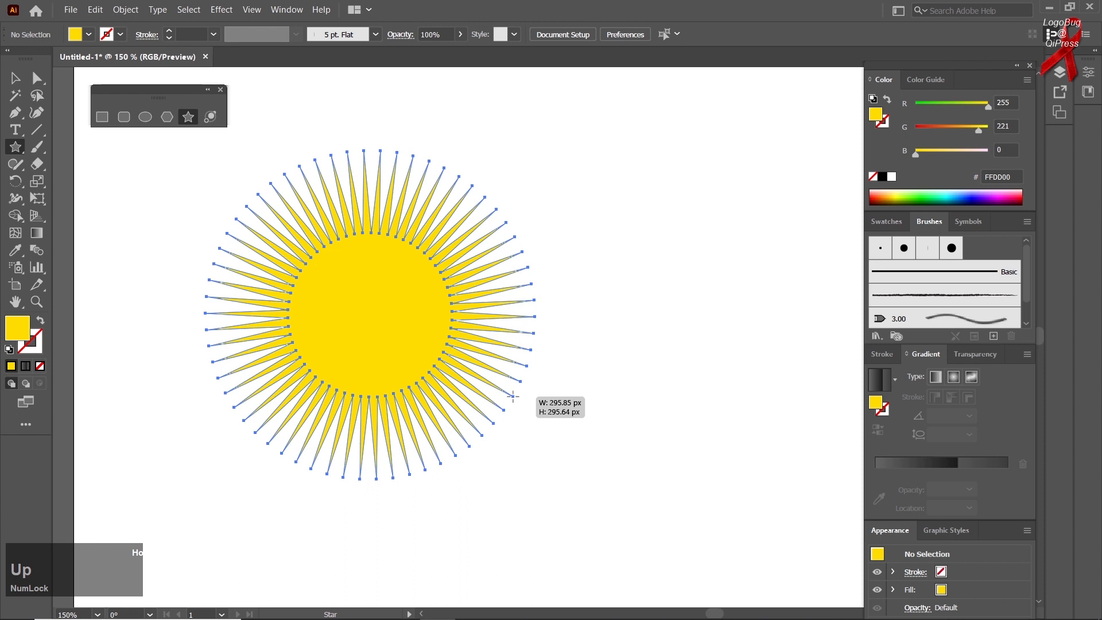
Step: Keep removing points from the star being drawn until it becomes a plain triangle, and delete the finished shape
{"action": "key", "text": "Down"}
{"action": "left_click_drag", "start_coordinate": [513, 396], "coordinate": [524, 407]}
{"action": "key", "text": "Up"}
{"action": "key", "text": "Down"}
{"action": "key", "text": "Up"}
{"action": "key", "text": "Down"}
{"action": "key", "text": "Down"}
{"action": "key", "text": "Down"}
{"action": "key", "text": "Down"}
{"action": "key", "text": "Down"}
{"action": "key", "text": "Down"}
{"action": "key", "text": "Down"}
{"action": "key", "text": "Down"}
{"action": "key", "text": "Down"}
{"action": "key", "text": "Down"}
{"action": "key", "text": "Down"}
{"action": "key", "text": "Down"}
{"action": "key", "text": "Down"}
{"action": "key", "text": "Down"}
{"action": "key", "text": "Down"}
{"action": "key", "text": "Down"}
{"action": "key", "text": "Down"}
{"action": "key", "text": "Down"}
{"action": "key", "text": "Down"}
{"action": "key", "text": "Down"}
{"action": "key", "text": "Down"}
{"action": "key", "text": "Down"}
{"action": "key", "text": "Down"}
{"action": "key", "text": "Down"}
{"action": "key", "text": "Down"}
{"action": "key", "text": "Down"}
{"action": "key", "text": "Down"}
{"action": "key", "text": "Down"}
{"action": "key", "text": "Down"}
{"action": "key", "text": "Down"}
{"action": "key", "text": "Down"}
{"action": "key", "text": "Down"}
{"action": "key", "text": "Down"}
{"action": "key", "text": "Down"}
{"action": "key", "text": "Down"}
{"action": "key", "text": "Down"}
{"action": "key", "text": "Down"}
{"action": "key", "text": "Down"}
{"action": "key", "text": "Down"}
{"action": "key", "text": "Down"}
{"action": "key", "text": "Down"}
{"action": "key", "text": "Down"}
{"action": "key", "text": "Down"}
{"action": "key", "text": "Down"}
{"action": "key", "text": "Down"}
{"action": "key", "text": "Down"}
{"action": "key", "text": "Down"}
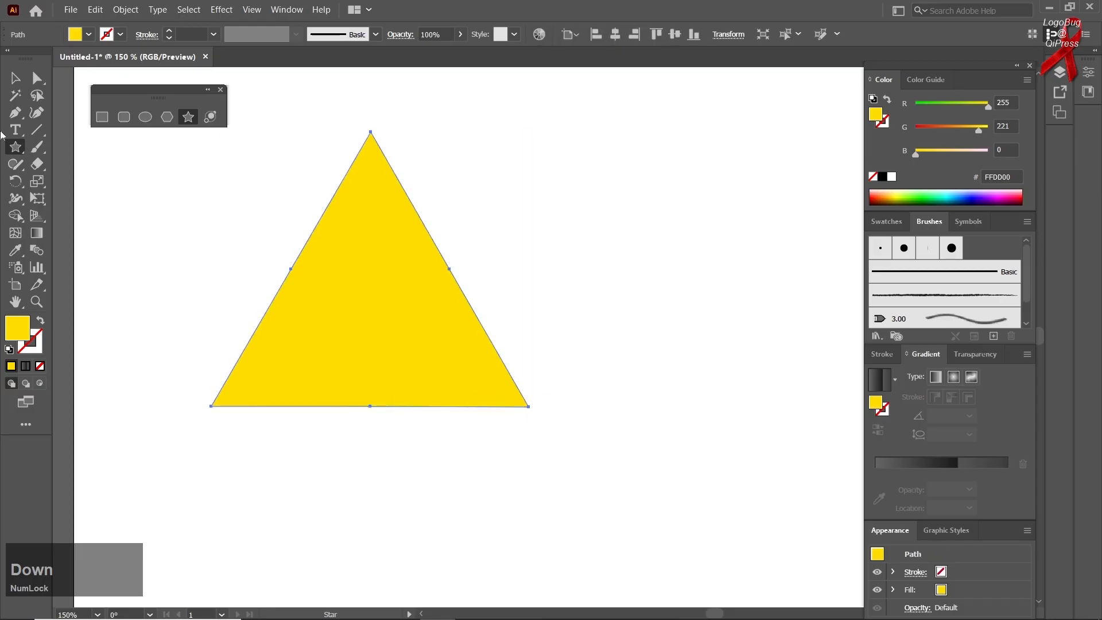
{"action": "left_click", "coordinate": [15, 77]}
{"action": "key", "text": "Delete"}
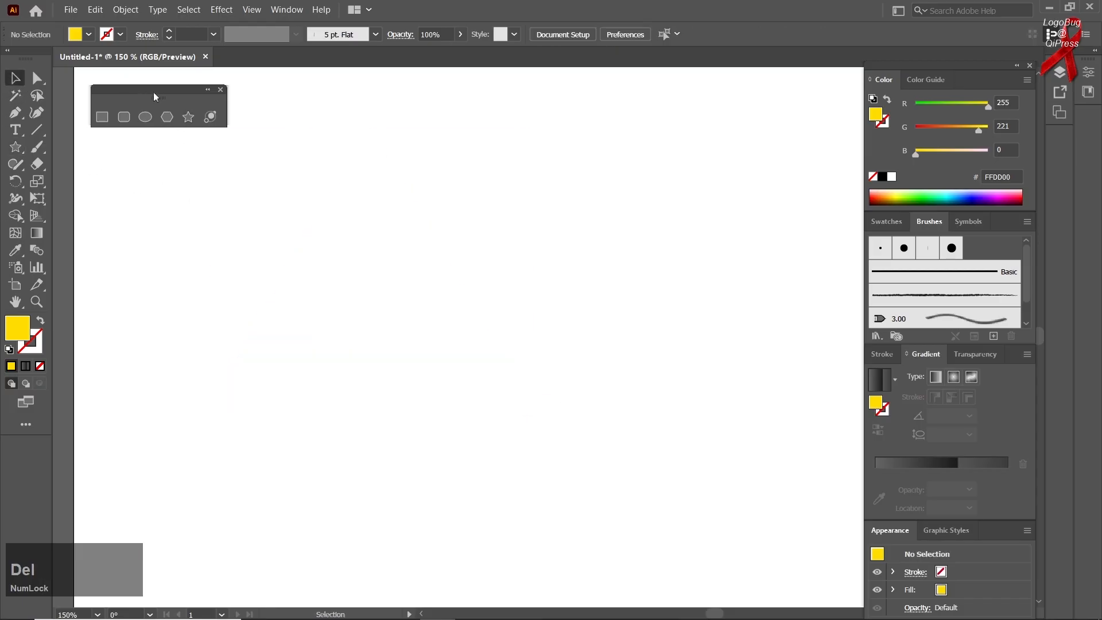
Step: Create a yellow rectangle with an exact width of 300 px and height of 150 px using the Rectangle tool
{"action": "left_click", "coordinate": [105, 119]}
{"action": "left_click", "coordinate": [339, 262]}
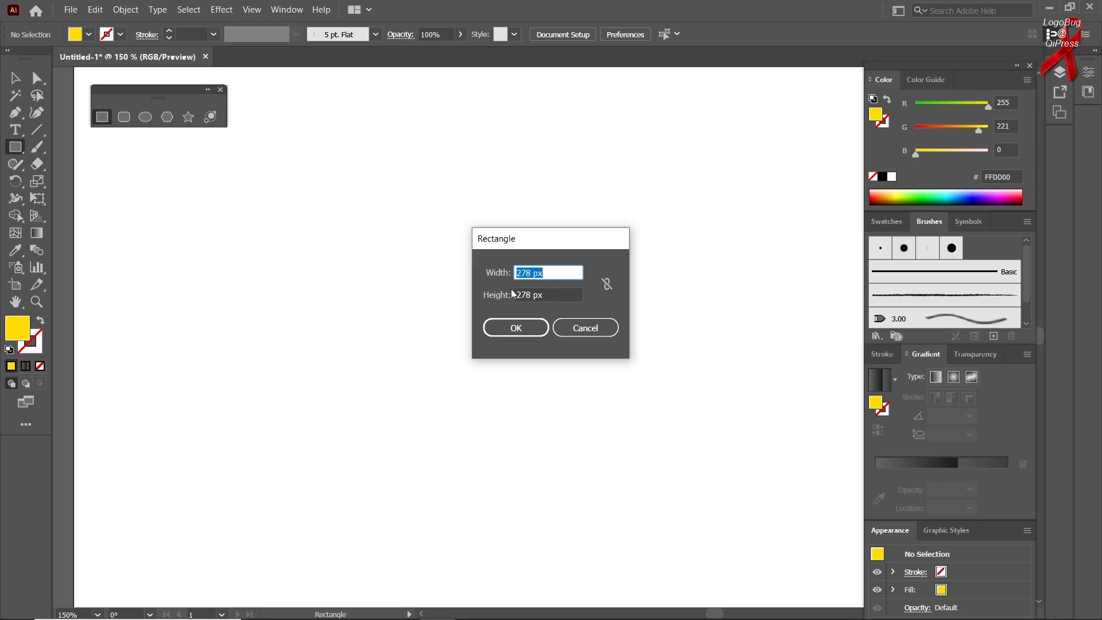
{"action": "left_click", "coordinate": [542, 295]}
{"action": "left_click", "coordinate": [638, 280]}
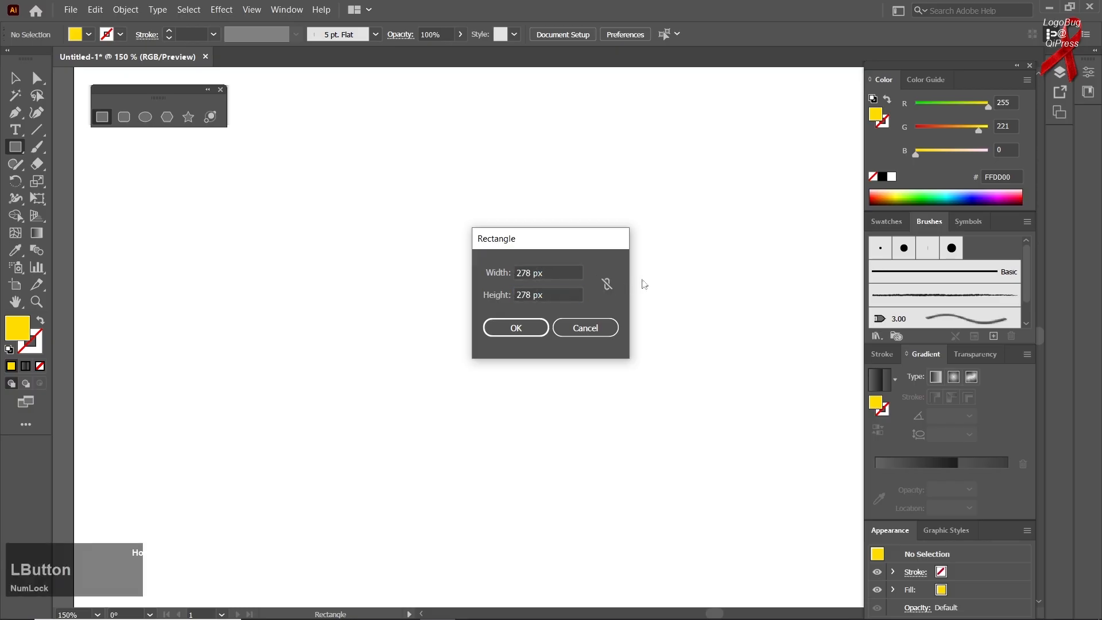
{"action": "left_click", "coordinate": [489, 298]}
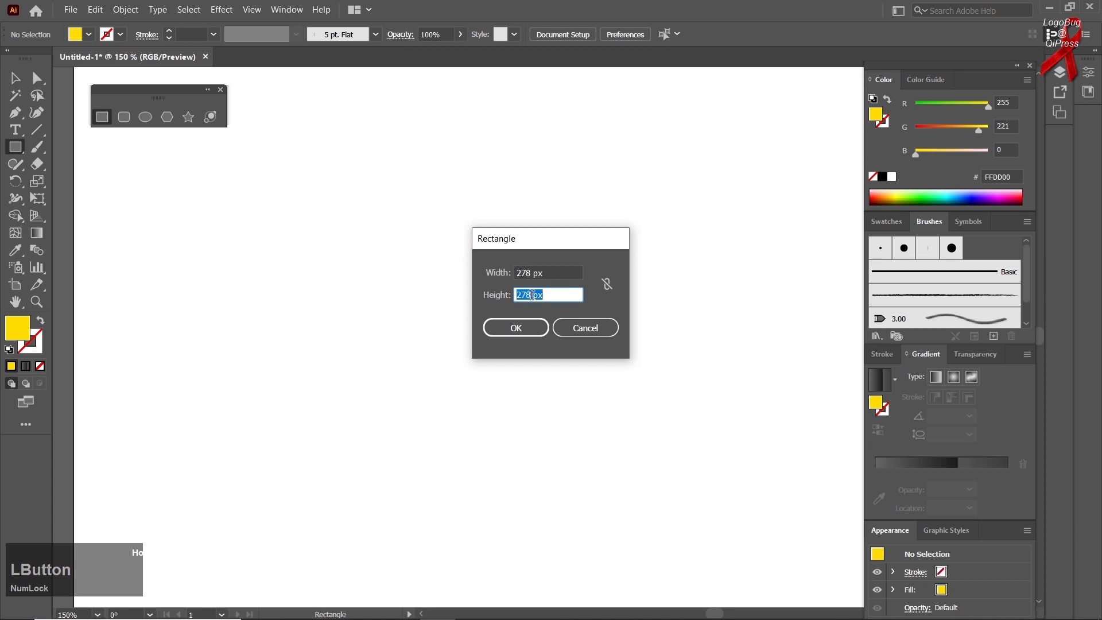
{"action": "type", "text": "150"}
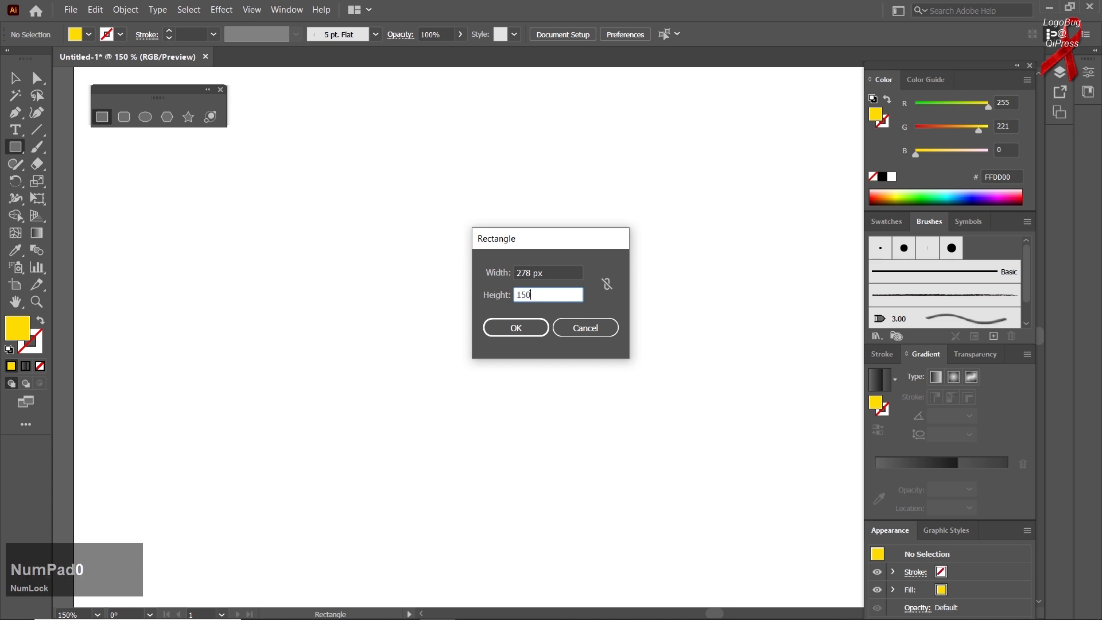
{"action": "left_click", "coordinate": [536, 272]}
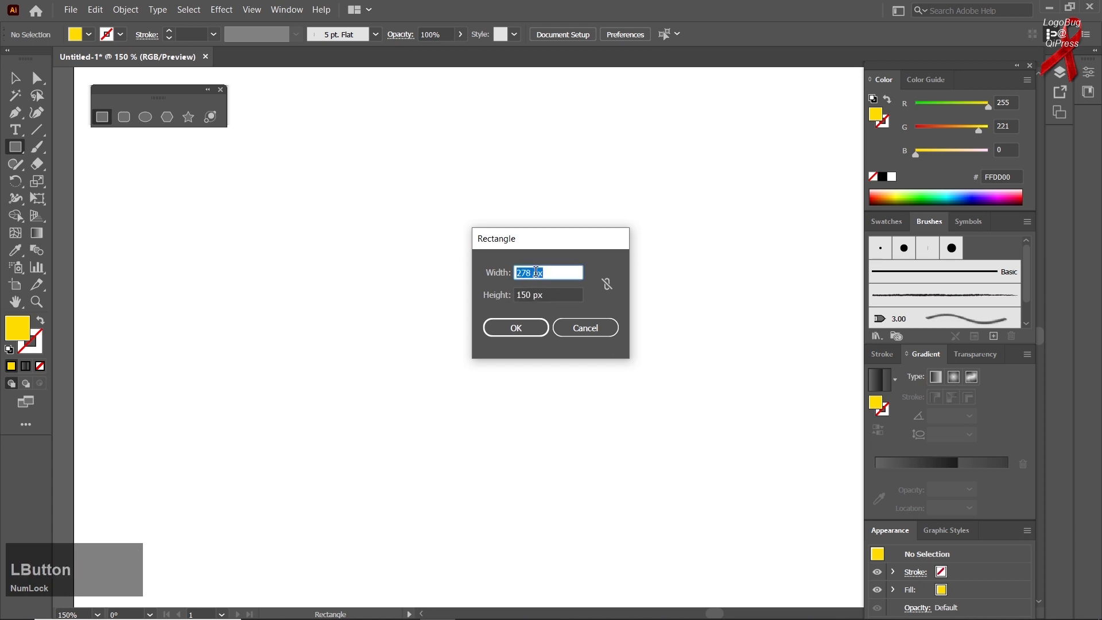
{"action": "type", "text": "300"}
{"action": "left_click", "coordinate": [517, 326]}
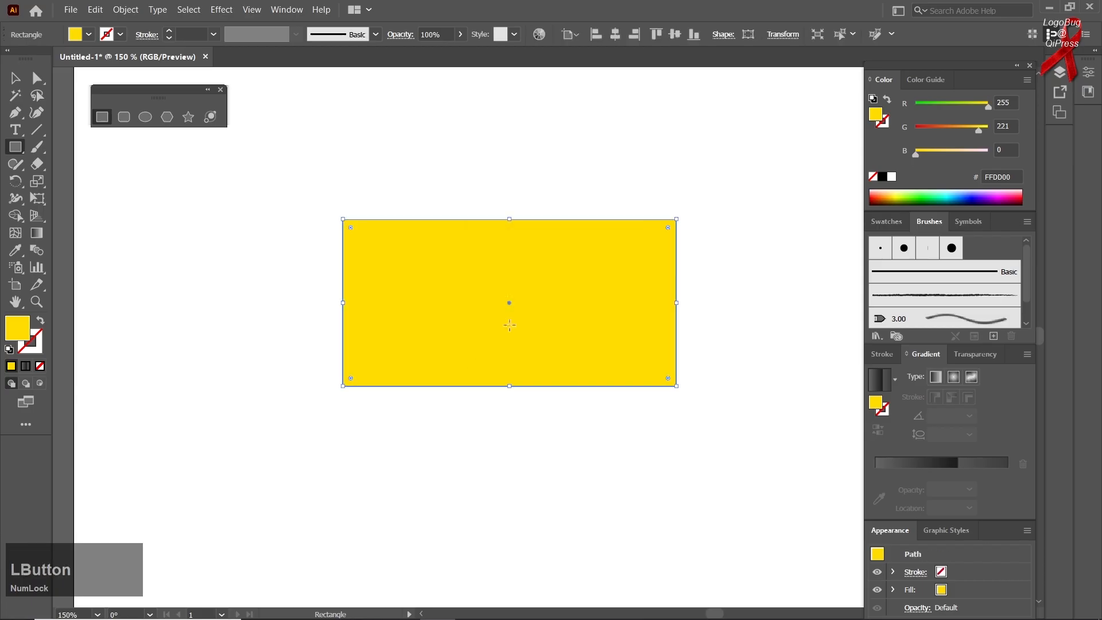
Step: Shift the yellow rectangle toward the artboard's left side and delete it
{"action": "left_click", "coordinate": [15, 78]}
{"action": "left_click_drag", "start_coordinate": [391, 282], "coordinate": [295, 287]}
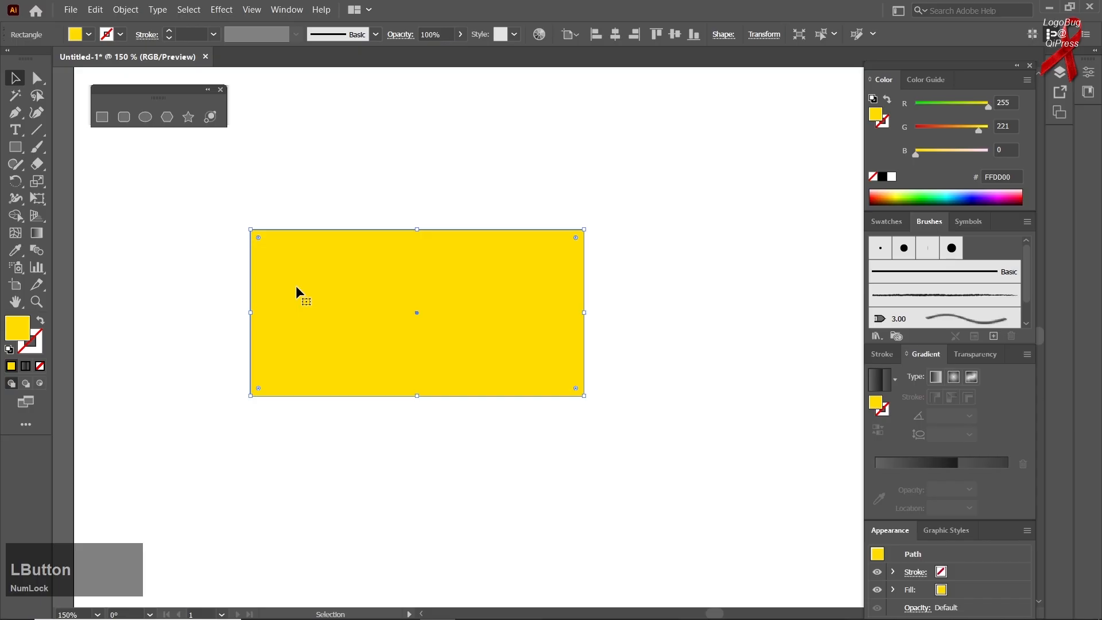
{"action": "key", "text": "Delete"}
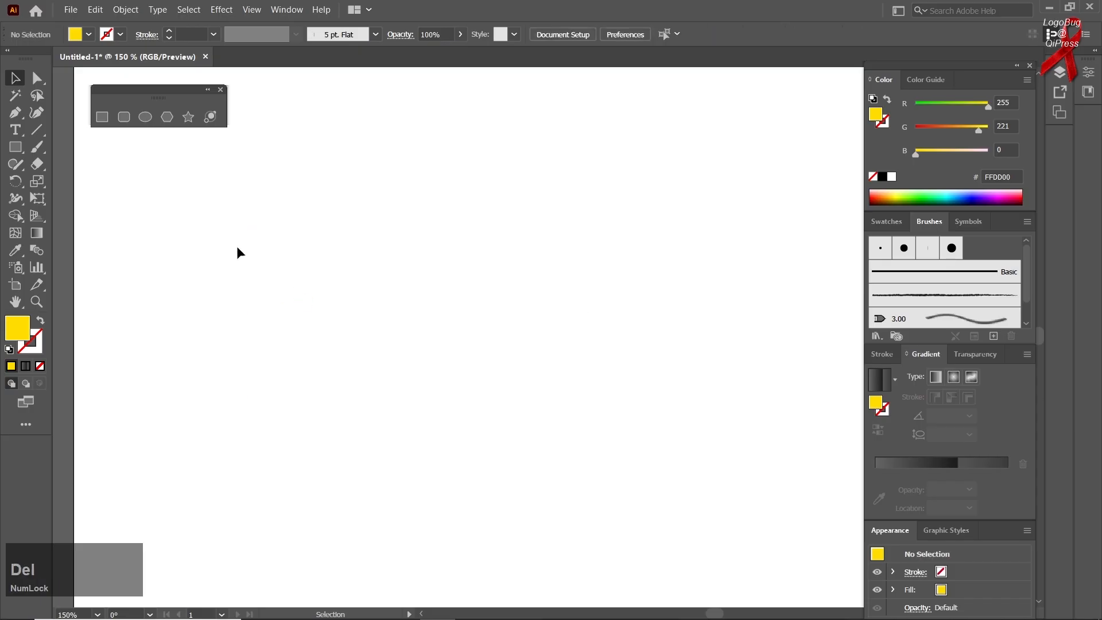
Step: Create an 11-point yellow star with radii of 164.6456 px and 82.3228 px by entering exact values
{"action": "left_click", "coordinate": [188, 116]}
{"action": "left_click", "coordinate": [308, 315]}
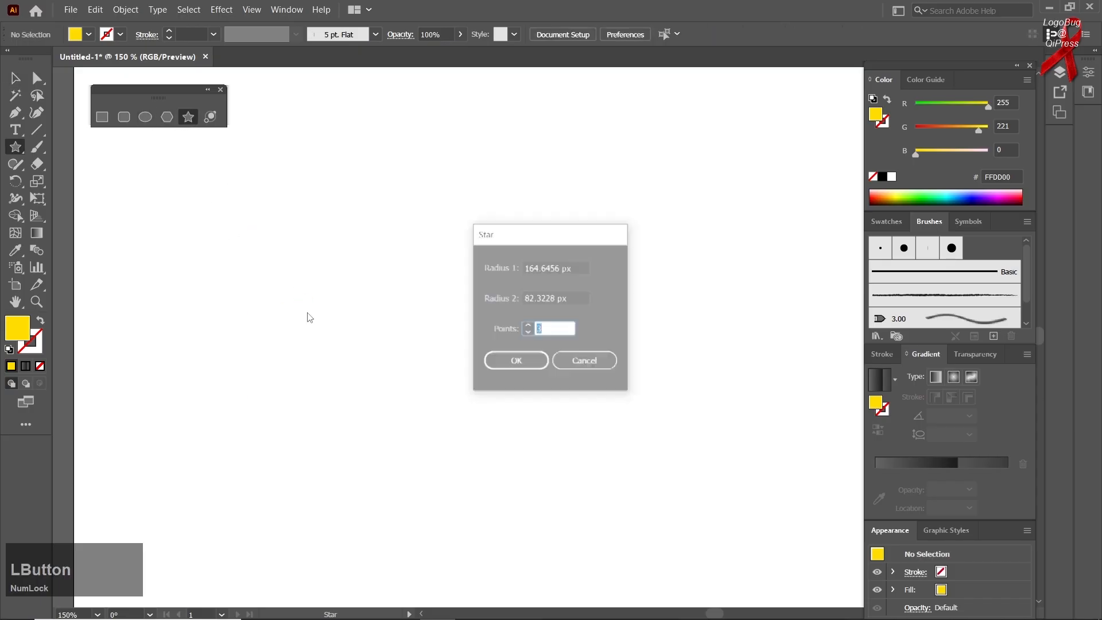
{"action": "left_click", "coordinate": [528, 324]}
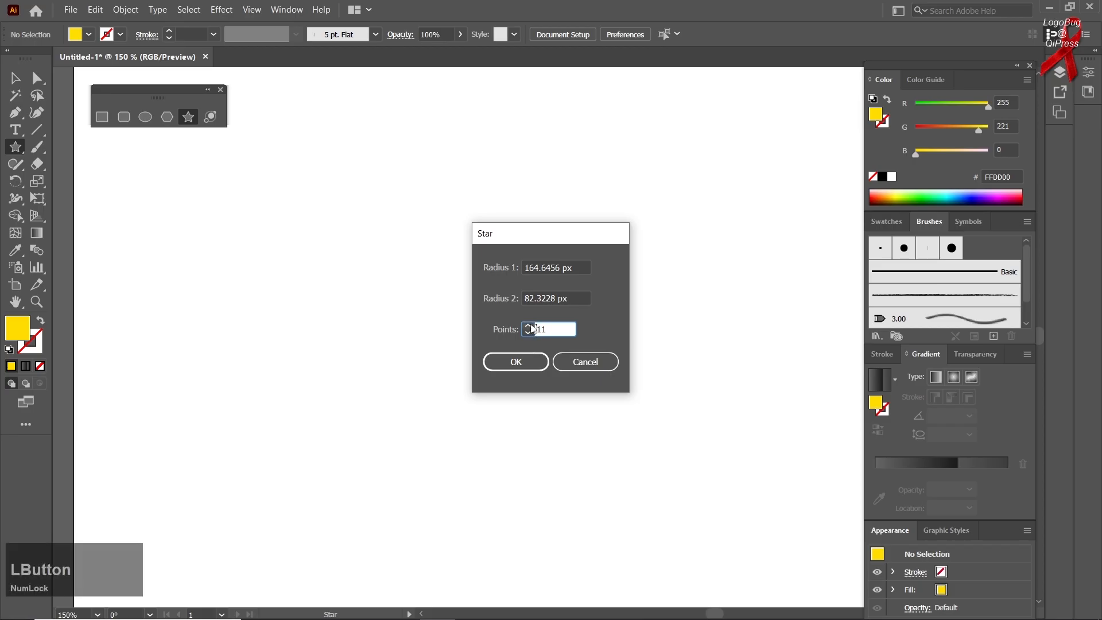
{"action": "left_click", "coordinate": [536, 372]}
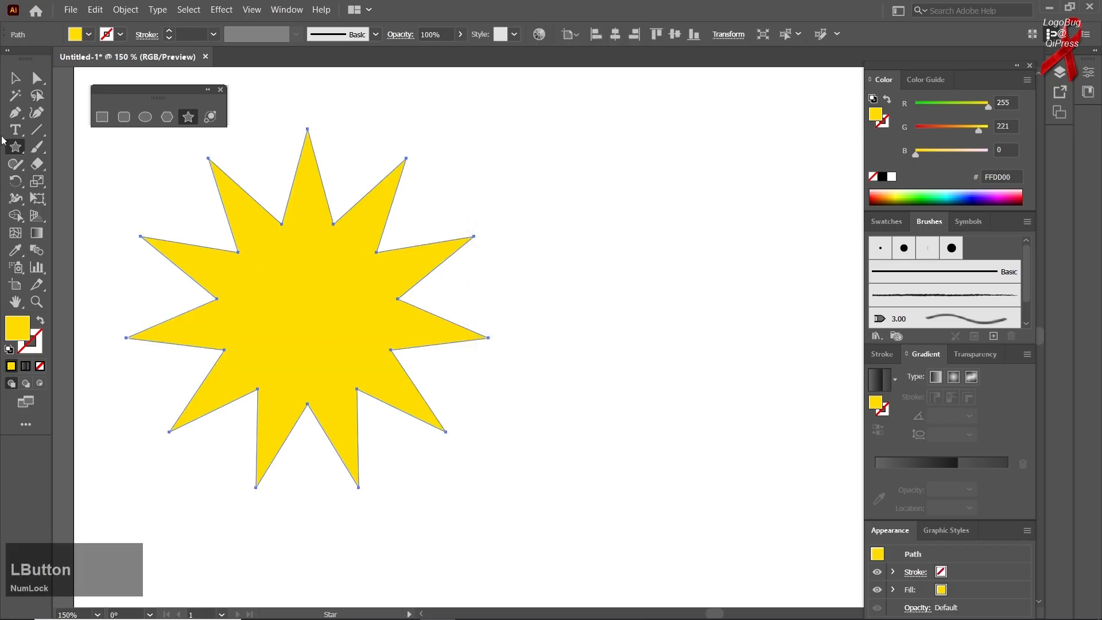
Step: Move the 11-point star down and to the right, and delete it from the artboard
{"action": "left_click", "coordinate": [16, 78]}
{"action": "left_click_drag", "start_coordinate": [242, 267], "coordinate": [353, 311]}
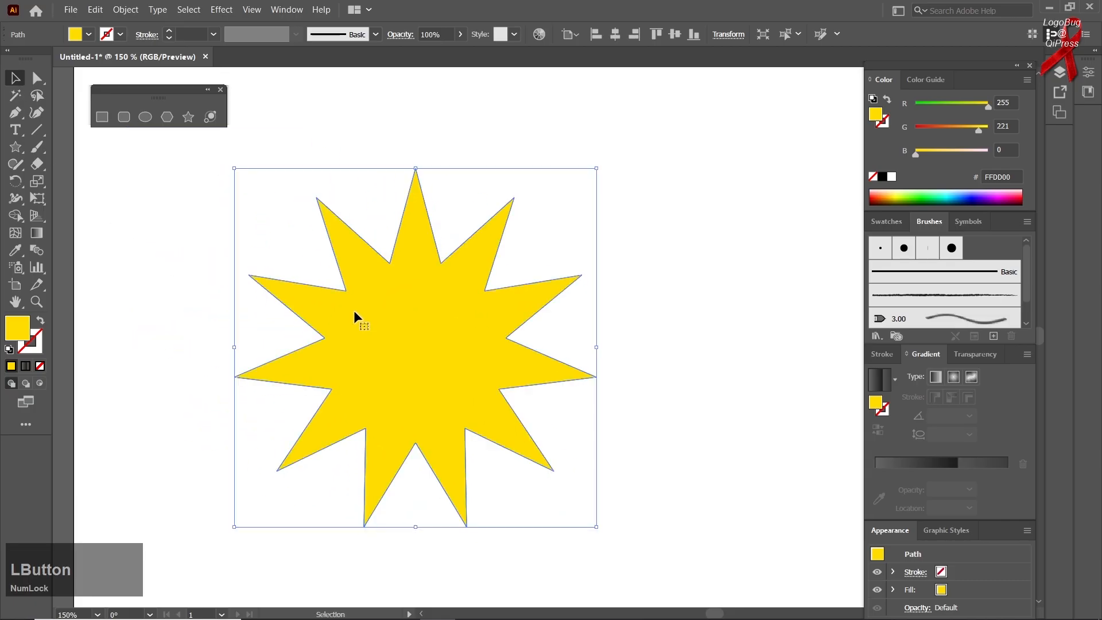
{"action": "key", "text": "Delete"}
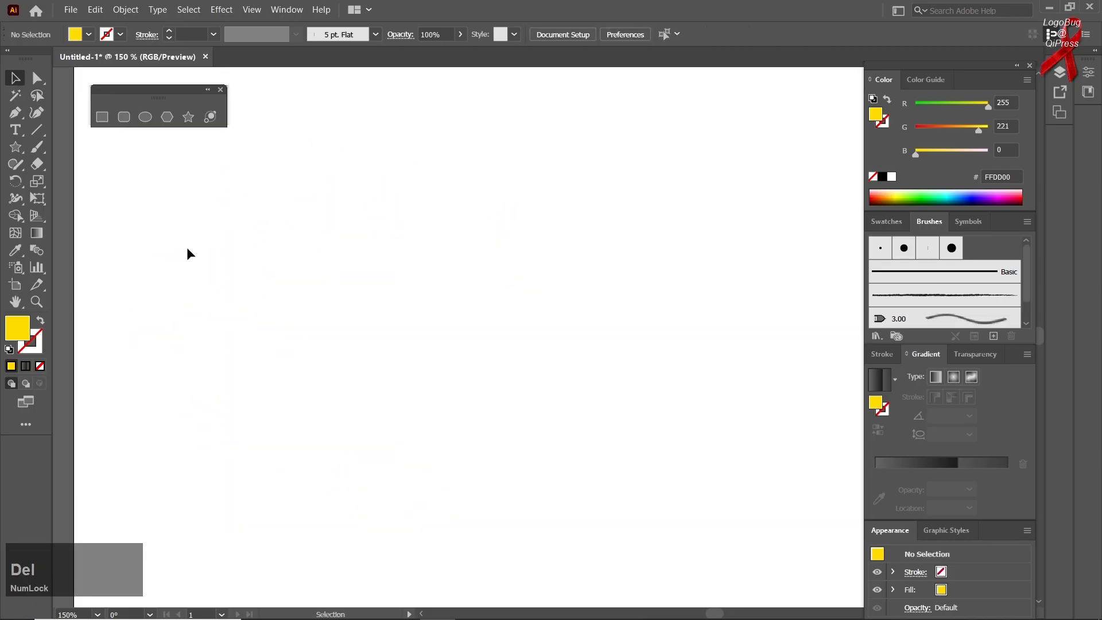
Step: Examine the Flare tool's centre, halo, rays and rings options without applying any changes
{"action": "left_click", "coordinate": [211, 117]}
{"action": "left_click", "coordinate": [399, 273]}
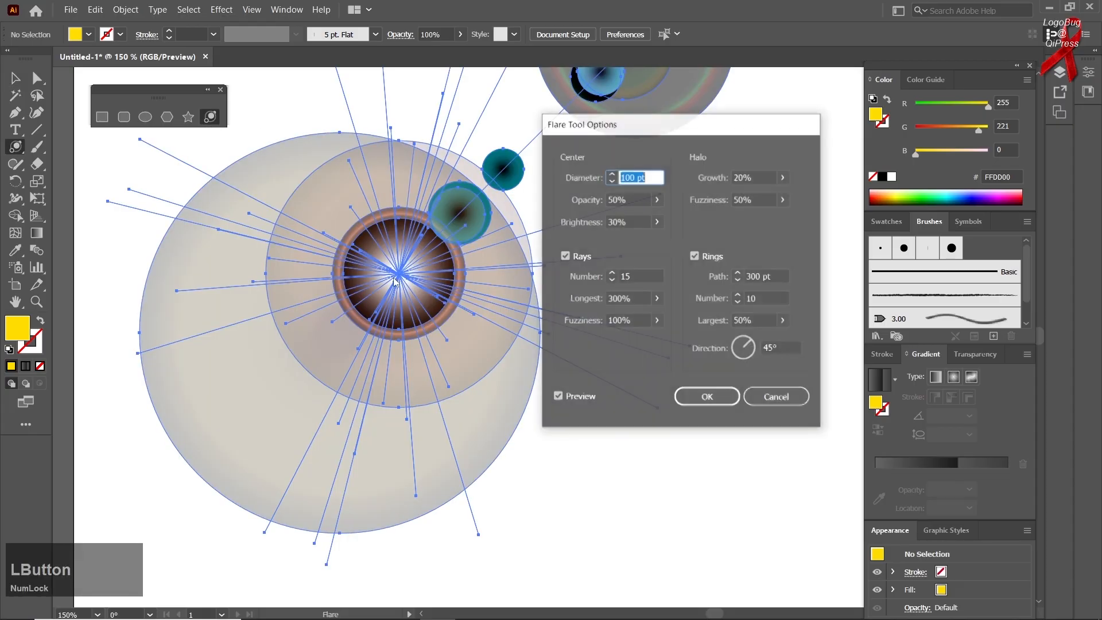
{"action": "left_click", "coordinate": [777, 395]}
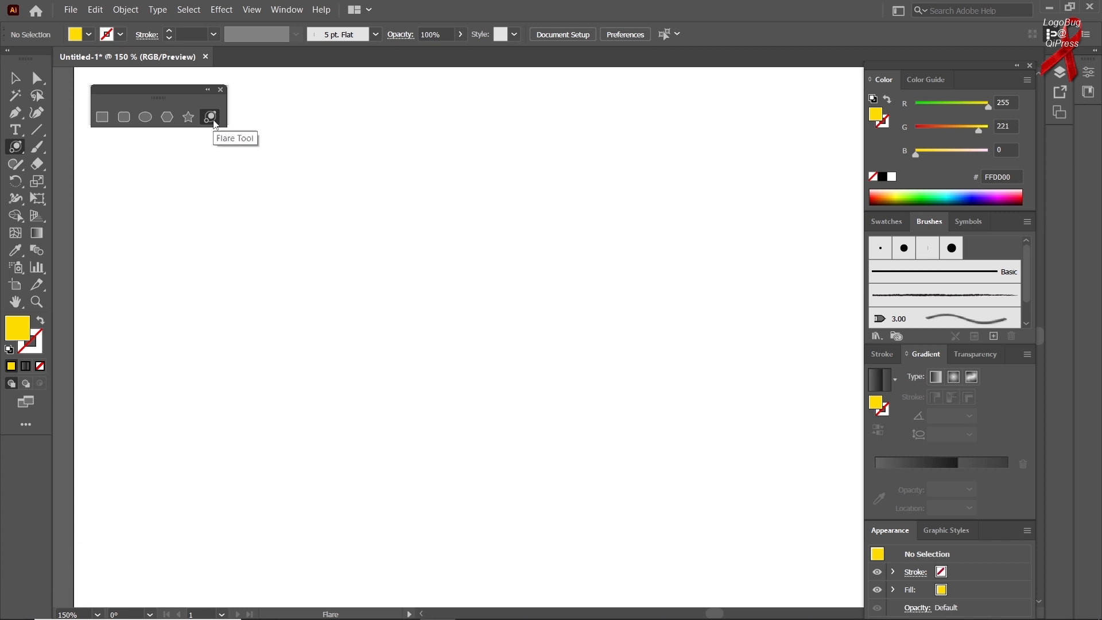
{"action": "double_click", "coordinate": [213, 120]}
{"action": "left_click", "coordinate": [776, 394]}
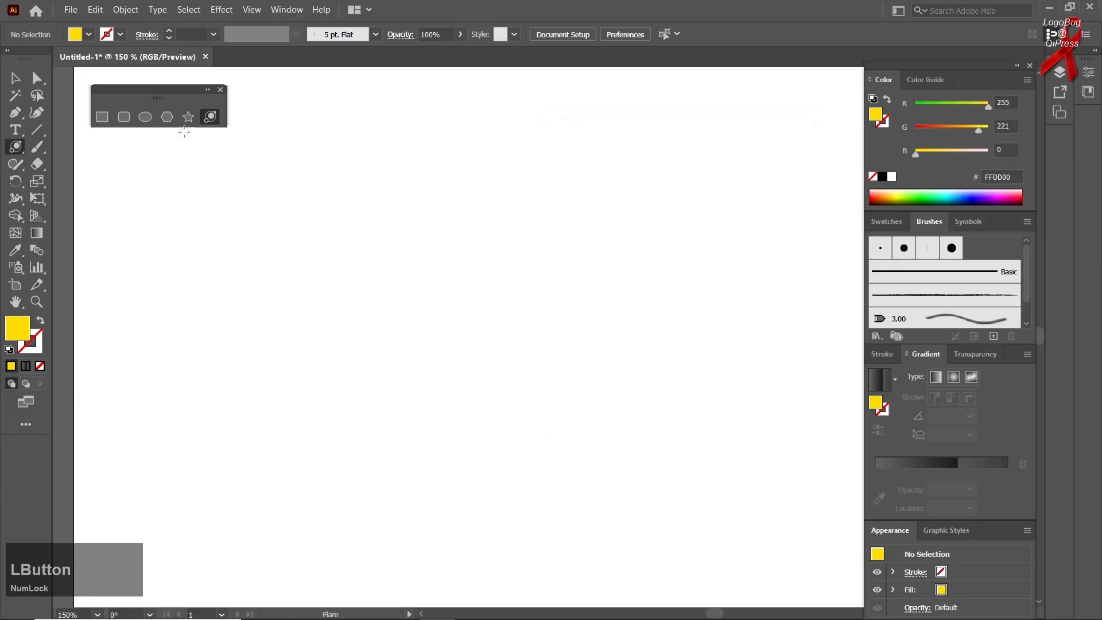
{"action": "double_click", "coordinate": [210, 117]}
{"action": "left_click", "coordinate": [725, 395]}
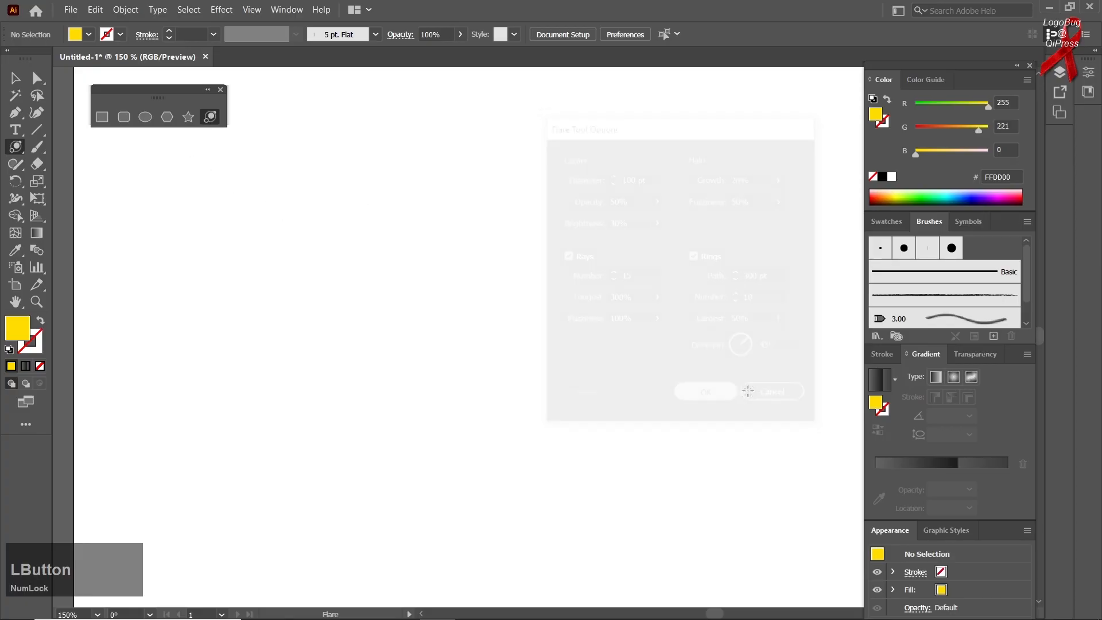
Step: Draw a large flare near the artboard's upper-left corner and scale it proportionally about its centre to about 523 px wide
{"action": "left_click_drag", "start_coordinate": [283, 271], "coordinate": [455, 419]}
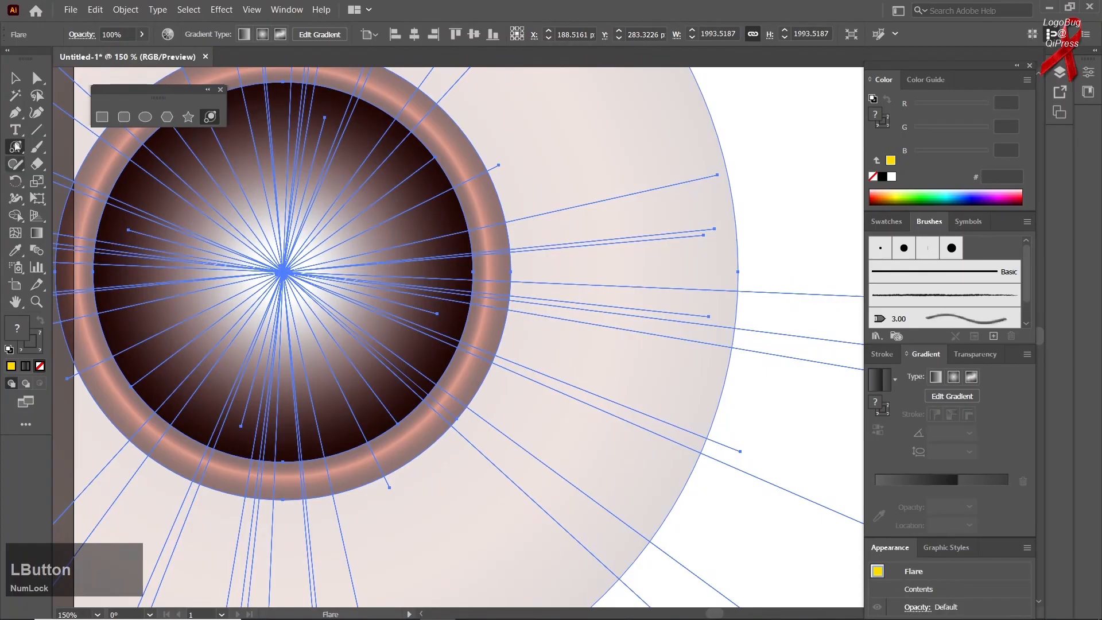
{"action": "left_click", "coordinate": [13, 77]}
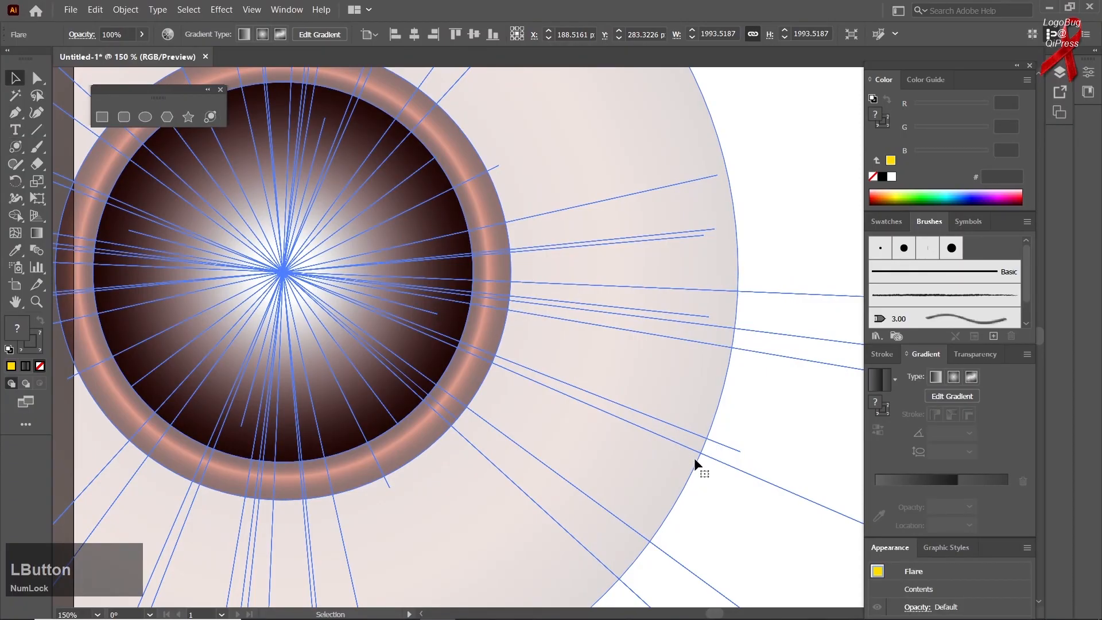
{"action": "scroll", "coordinate": [696, 462], "scroll_direction": "down", "scroll_amount": 3, "text": "alt"}
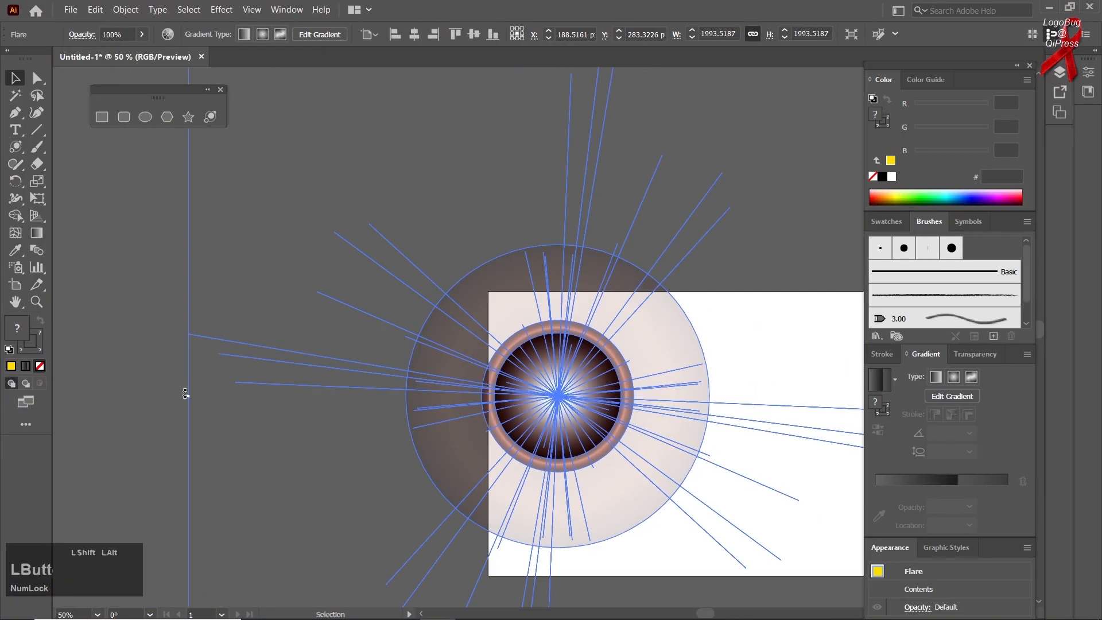
{"action": "left_click_drag", "start_coordinate": [190, 398], "coordinate": [461, 396]}
{"action": "scroll", "coordinate": [693, 447], "scroll_direction": "up", "scroll_amount": 2, "text": "alt"}
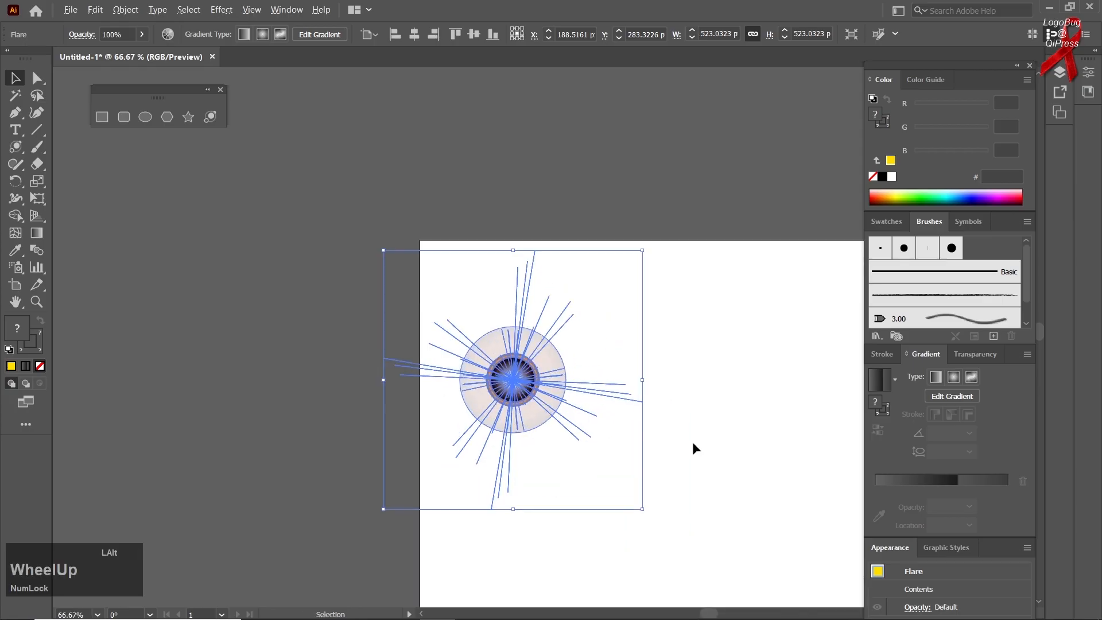
Step: Move the scaled-down flare right and slightly down so that it lies fully within the artboard
{"action": "key", "text": "space"}
{"action": "left_click_drag", "start_coordinate": [667, 441], "coordinate": [455, 400]}
{"action": "left_click_drag", "start_coordinate": [234, 319], "coordinate": [372, 351]}
Step: Enable the preview in the selected flare's options and try centre opacities of 34% and 59%
{"action": "double_click", "coordinate": [210, 116]}
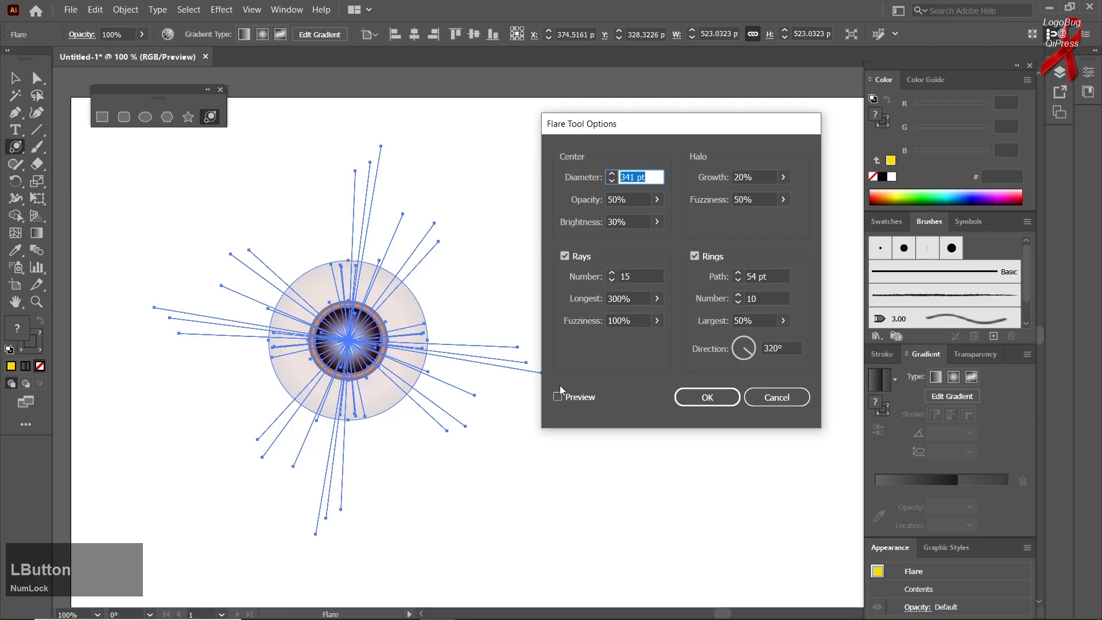
{"action": "left_click", "coordinate": [557, 397]}
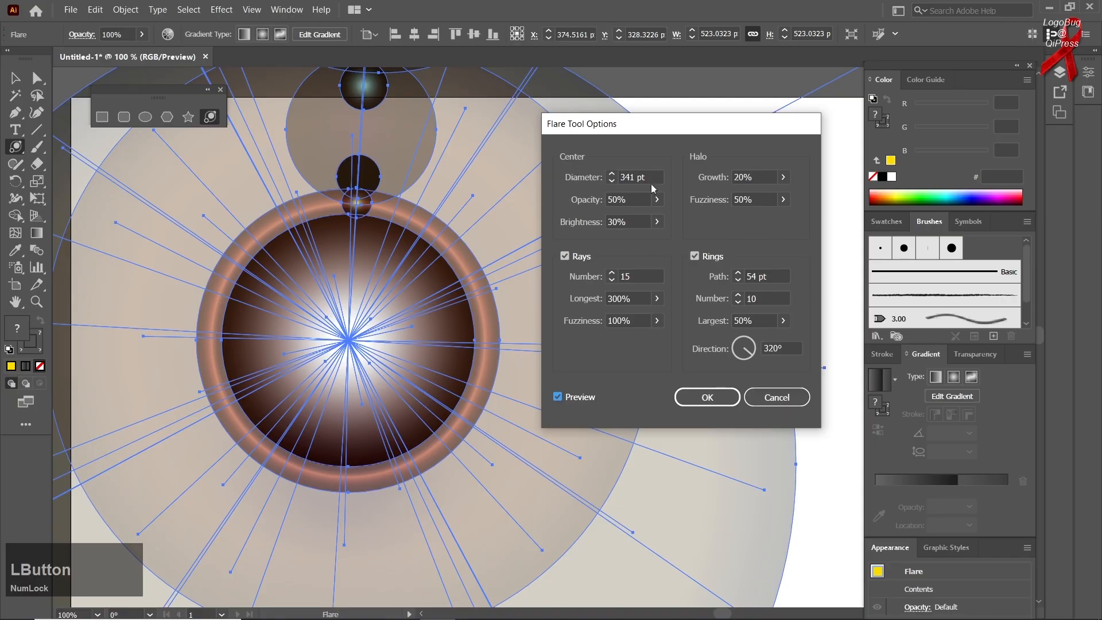
{"action": "left_click", "coordinate": [655, 200]}
{"action": "left_click", "coordinate": [620, 223]}
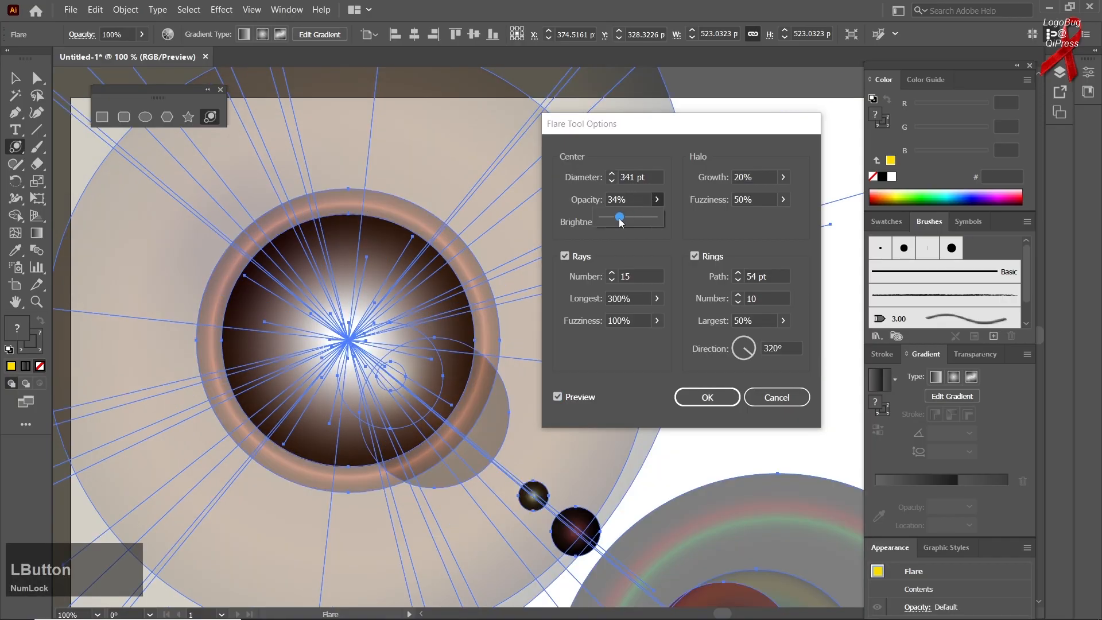
{"action": "left_click_drag", "start_coordinate": [615, 220], "coordinate": [632, 222]}
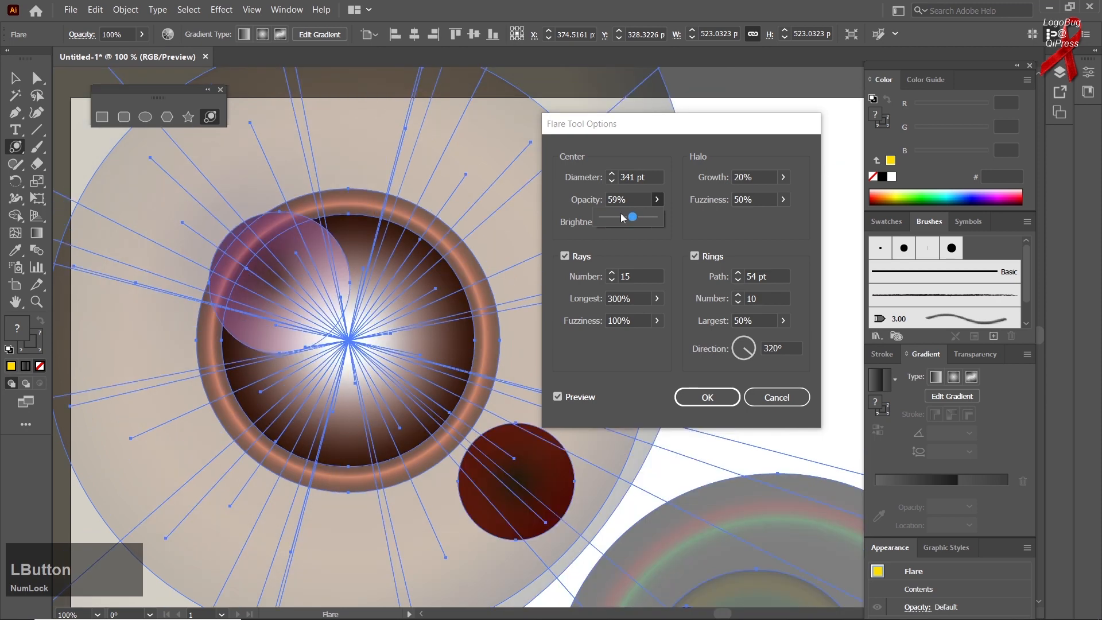
Step: Set the flare's centre opacity to 98%, its brightness to 71% and the halo growth to 18%
{"action": "left_click", "coordinate": [657, 201]}
{"action": "left_click_drag", "start_coordinate": [611, 218], "coordinate": [639, 240]}
{"action": "left_click", "coordinate": [656, 222]}
{"action": "left_click", "coordinate": [781, 178]}
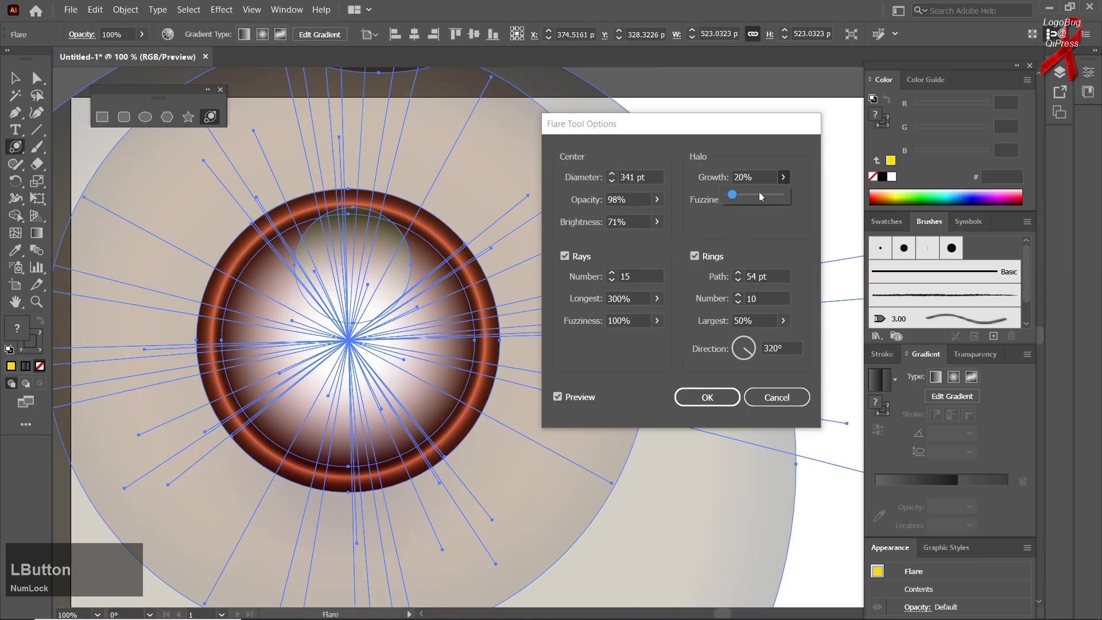
{"action": "left_click_drag", "start_coordinate": [745, 195], "coordinate": [731, 196]}
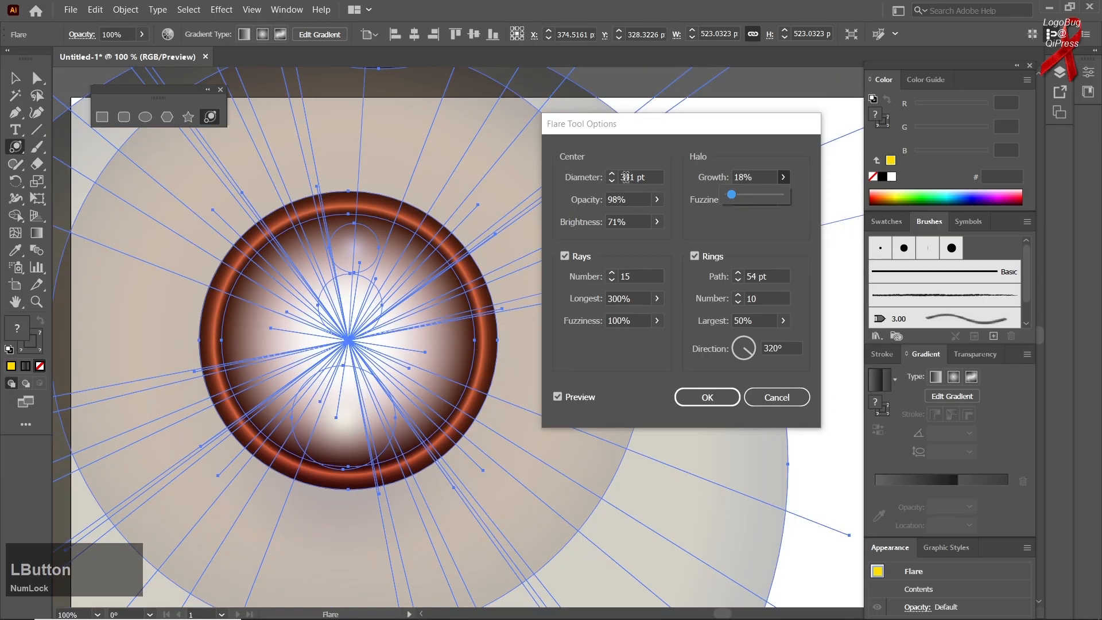
Step: Reduce the flare's centre diameter gradually to 245 pt
{"action": "left_click", "coordinate": [612, 182]}
{"action": "left_click", "coordinate": [612, 183]}
{"action": "left_click", "coordinate": [612, 182]}
{"action": "left_click", "coordinate": [612, 182]}
{"action": "left_click", "coordinate": [612, 181]}
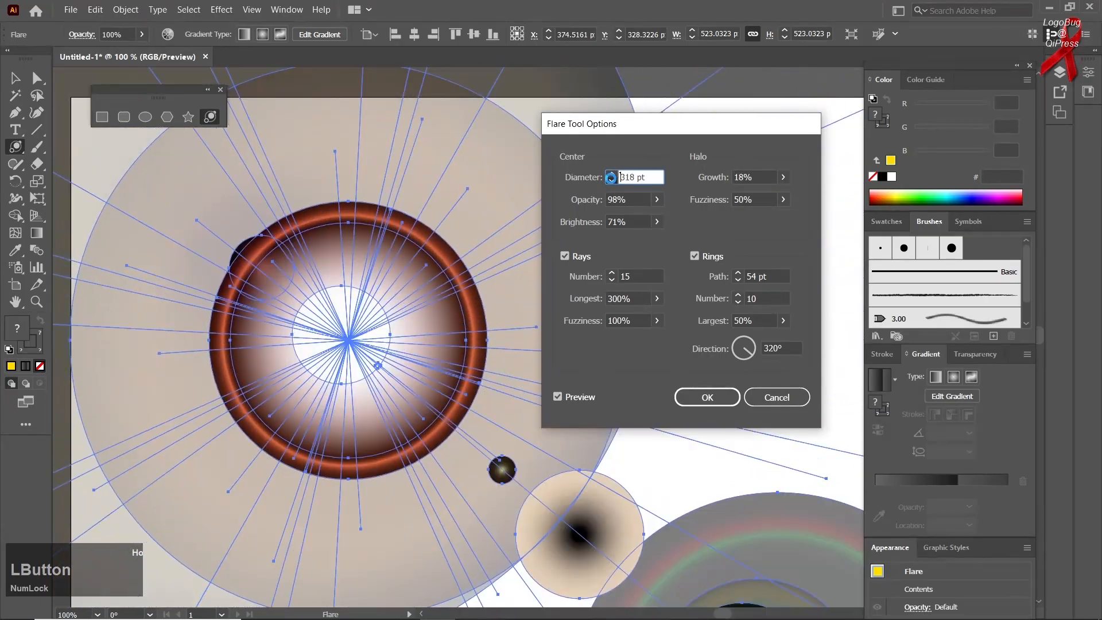
{"action": "left_click", "coordinate": [611, 181]}
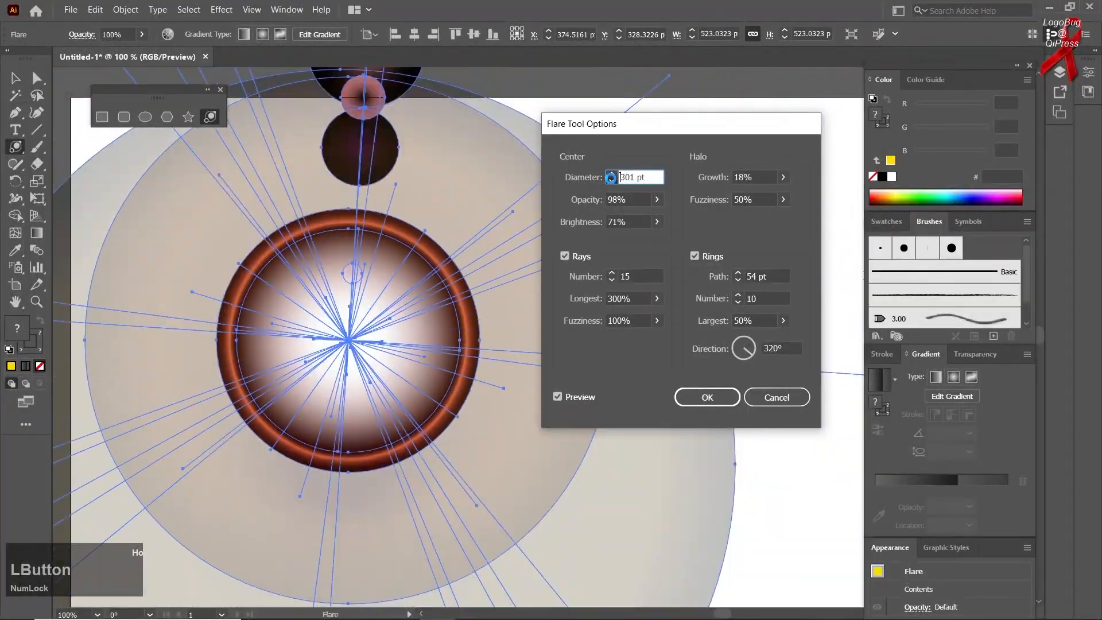
{"action": "left_click", "coordinate": [612, 180]}
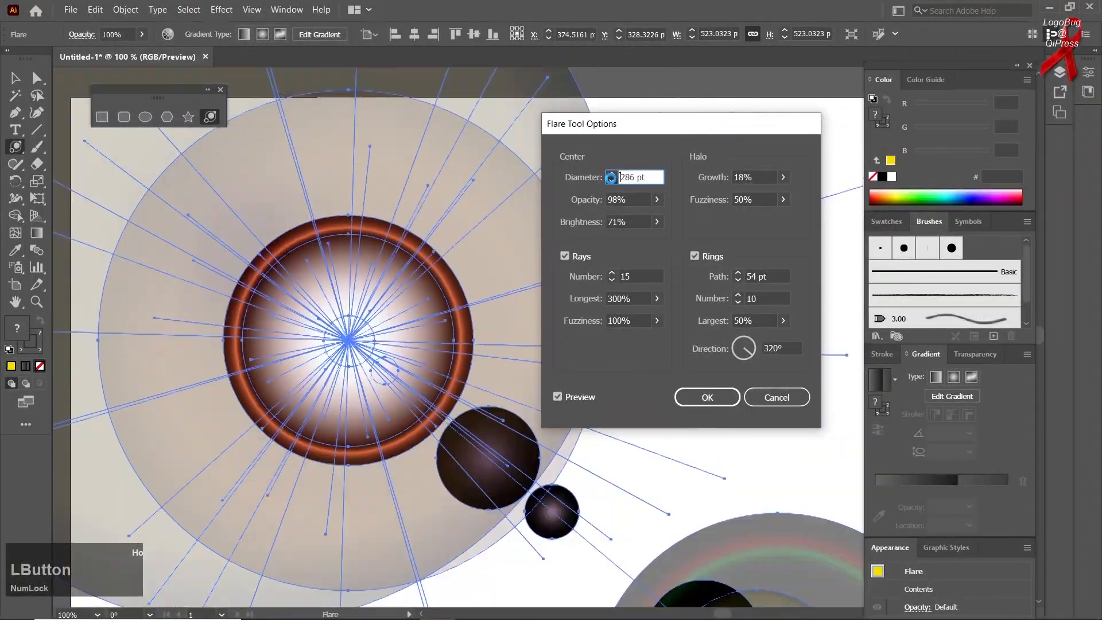
{"action": "left_click", "coordinate": [611, 181]}
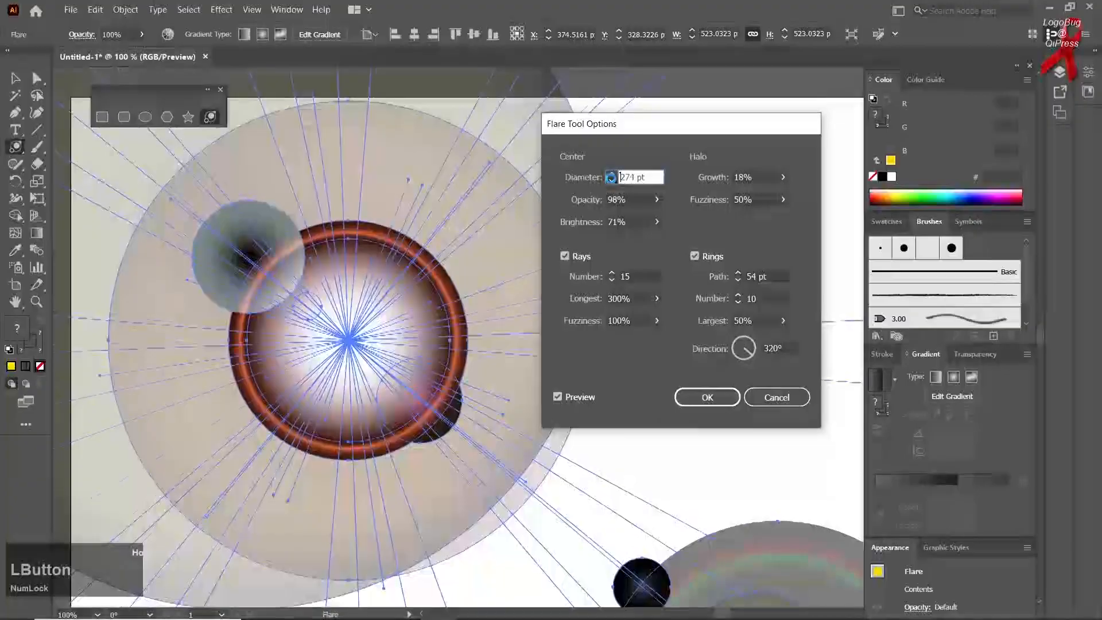
{"action": "left_click", "coordinate": [612, 181]}
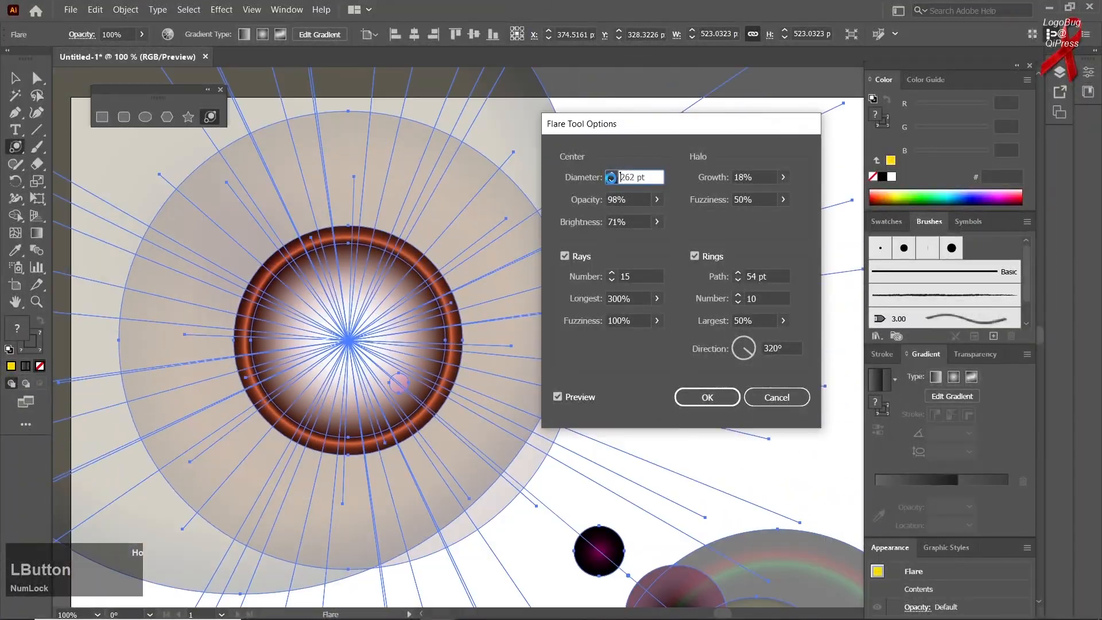
{"action": "left_click", "coordinate": [612, 181]}
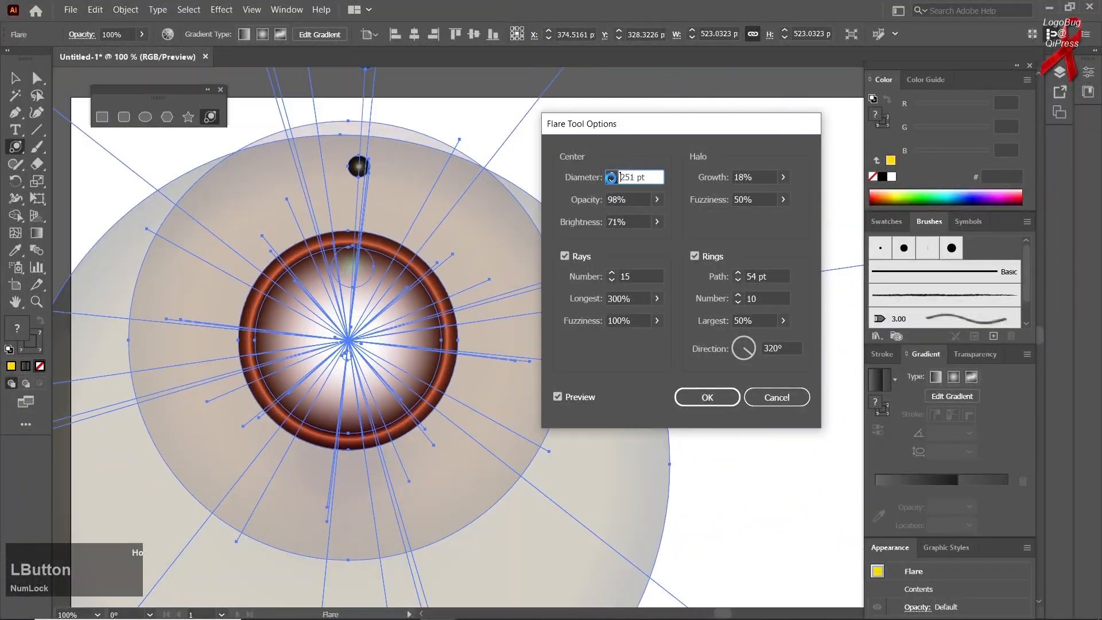
{"action": "left_click", "coordinate": [611, 178]}
Step: Try 17 rays for the flare and discard the option changes
{"action": "left_click", "coordinate": [657, 222]}
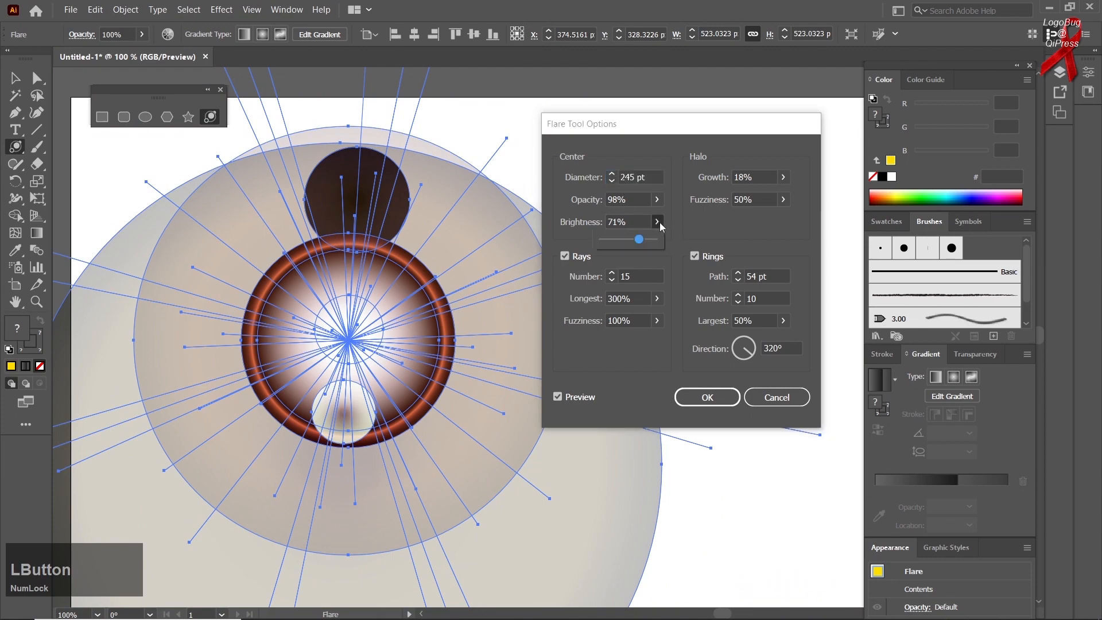
{"action": "left_click", "coordinate": [611, 273]}
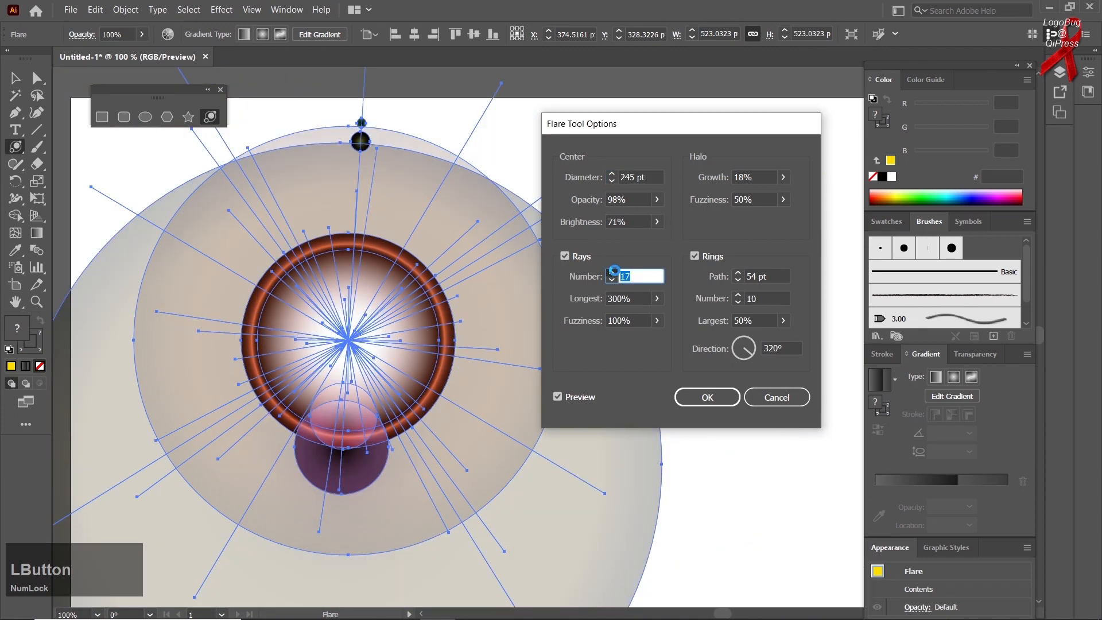
{"action": "left_click", "coordinate": [776, 397]}
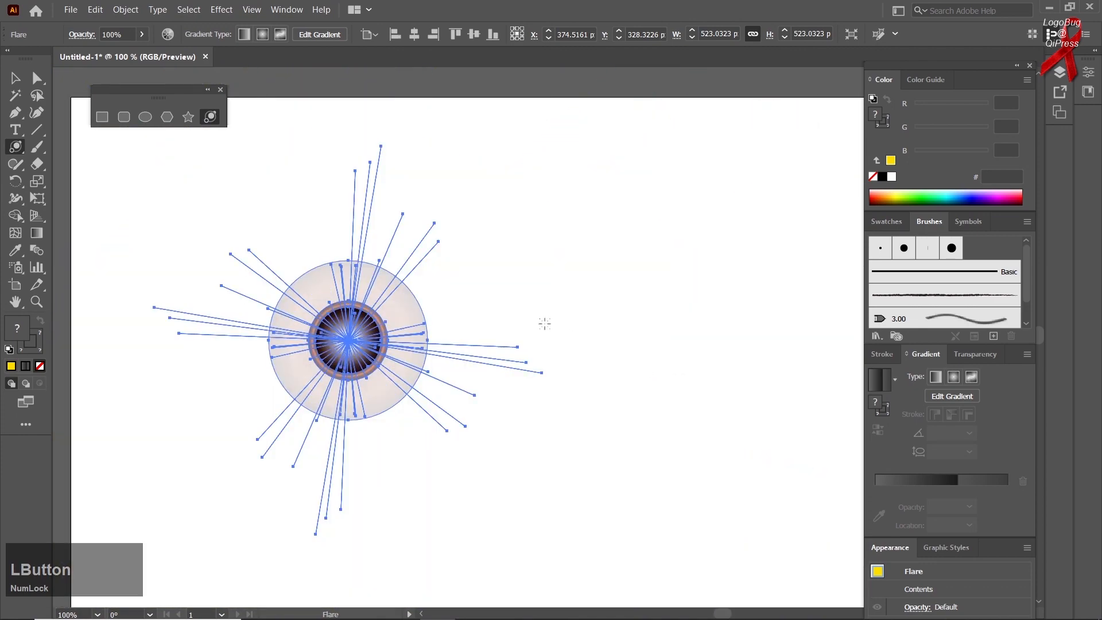
Step: Reopen the selected flare's options and set the ring direction to 93°
{"action": "left_click", "coordinate": [12, 79]}
{"action": "key", "text": "ctrl+minus"}
{"action": "double_click", "coordinate": [210, 116]}
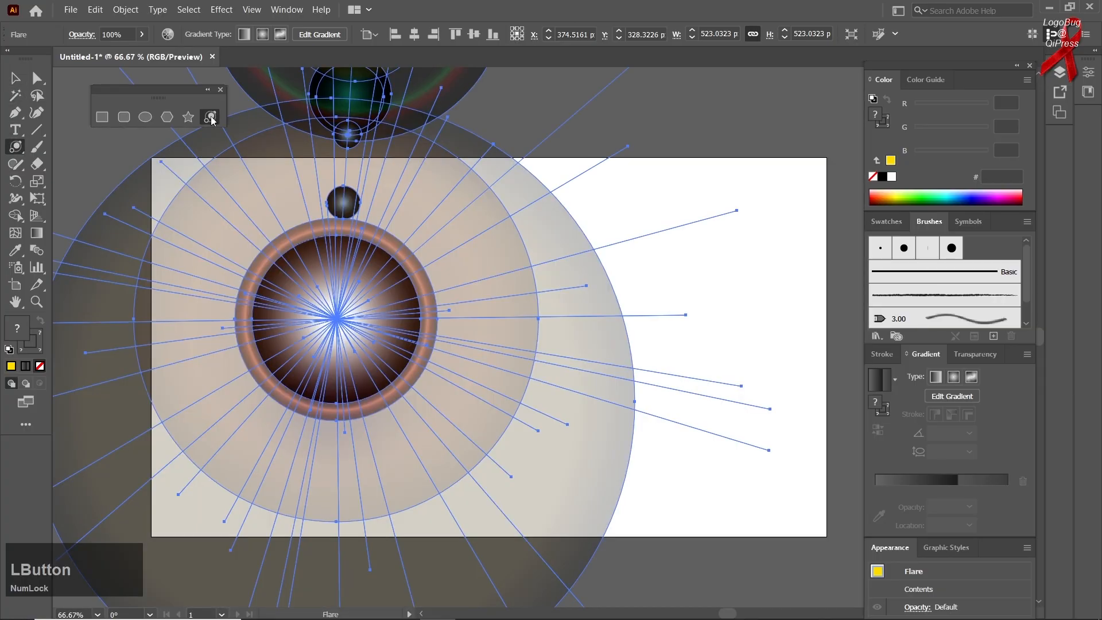
{"action": "left_click", "coordinate": [740, 355]}
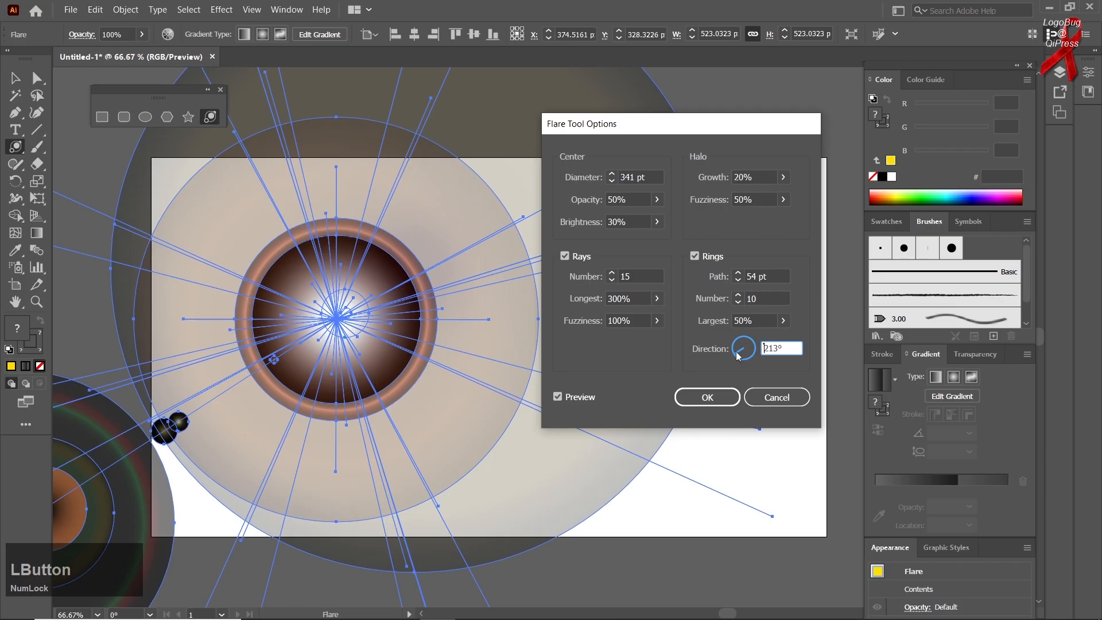
Step: Switch the flare preview off and on twice to compare the flare with its original settings
{"action": "left_click", "coordinate": [557, 397]}
{"action": "left_click", "coordinate": [558, 397]}
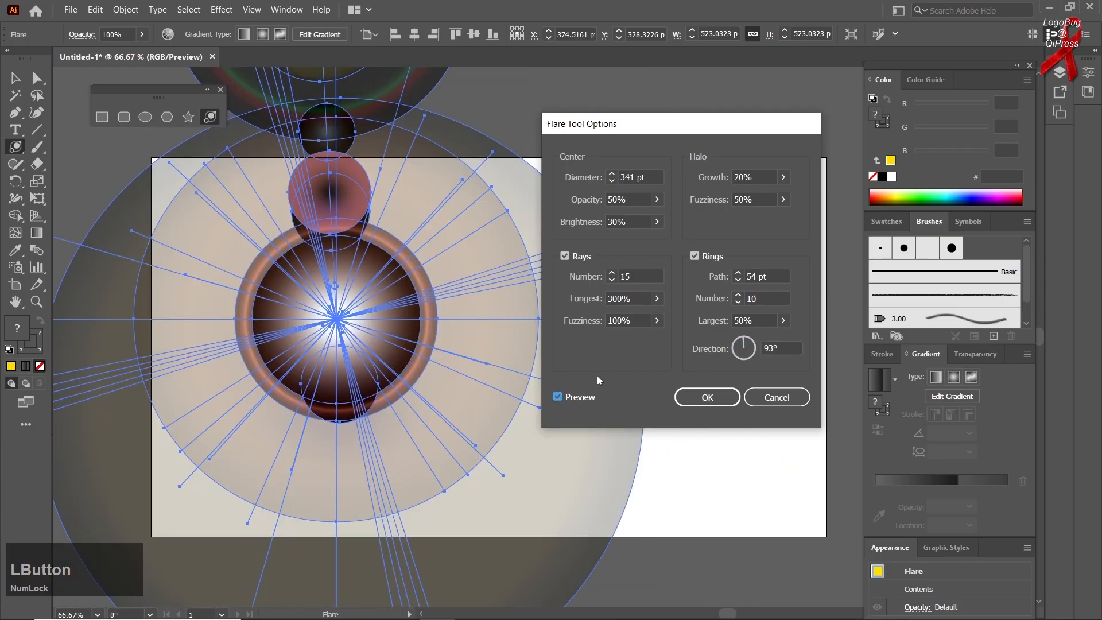
{"action": "left_click", "coordinate": [564, 397]}
{"action": "left_click", "coordinate": [562, 397]}
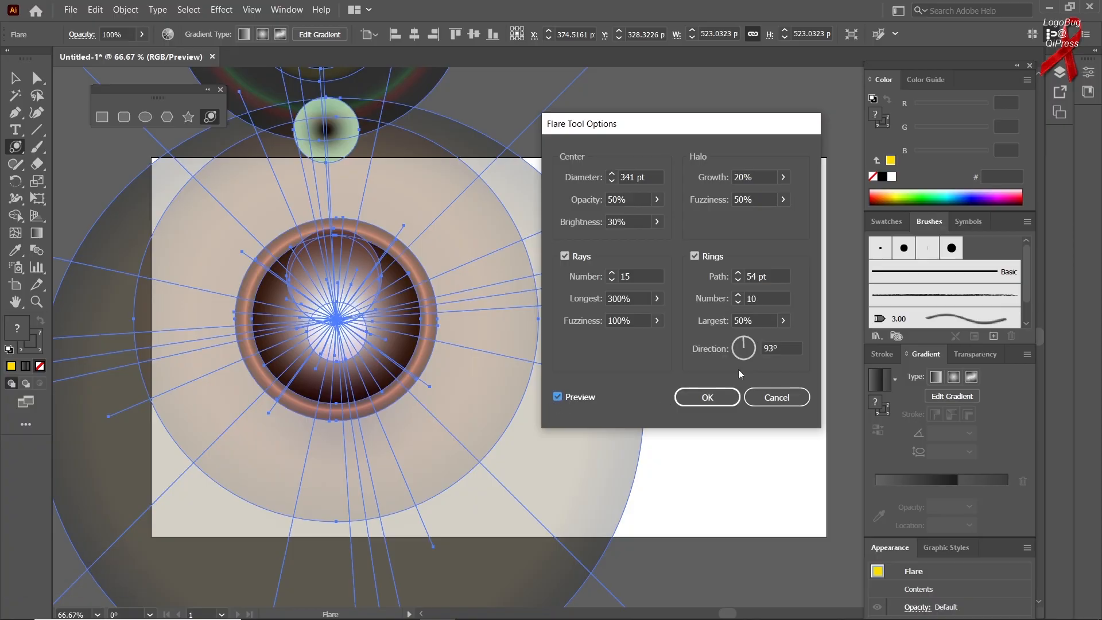
Step: Set the number of rings to 2 and switch the rays and rings off and back on
{"action": "left_click", "coordinate": [737, 295]}
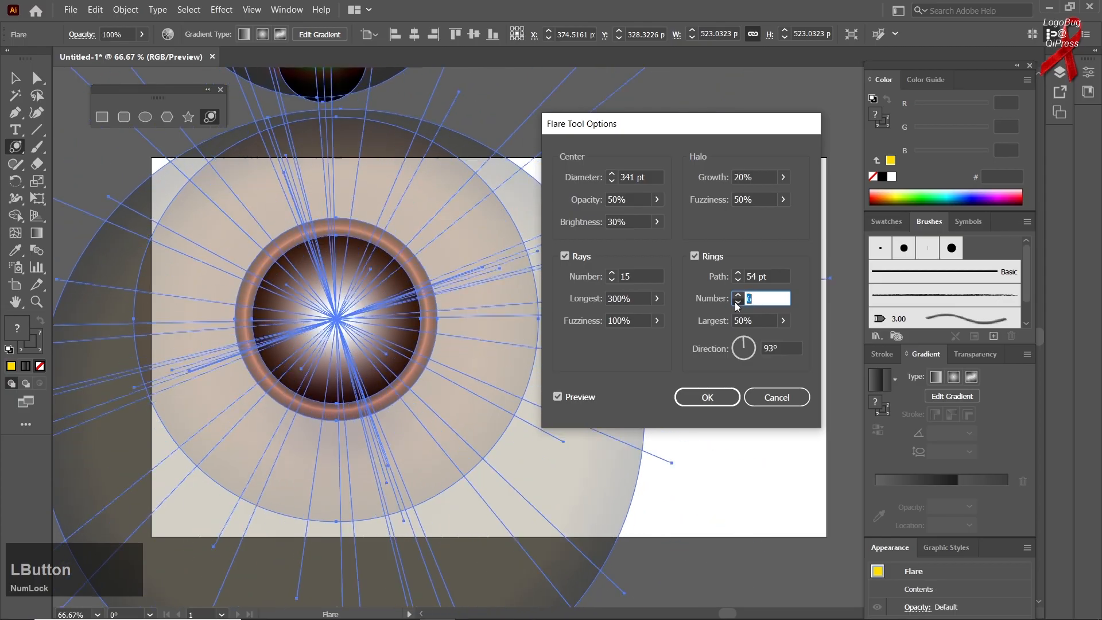
{"action": "type", "text": "2"}
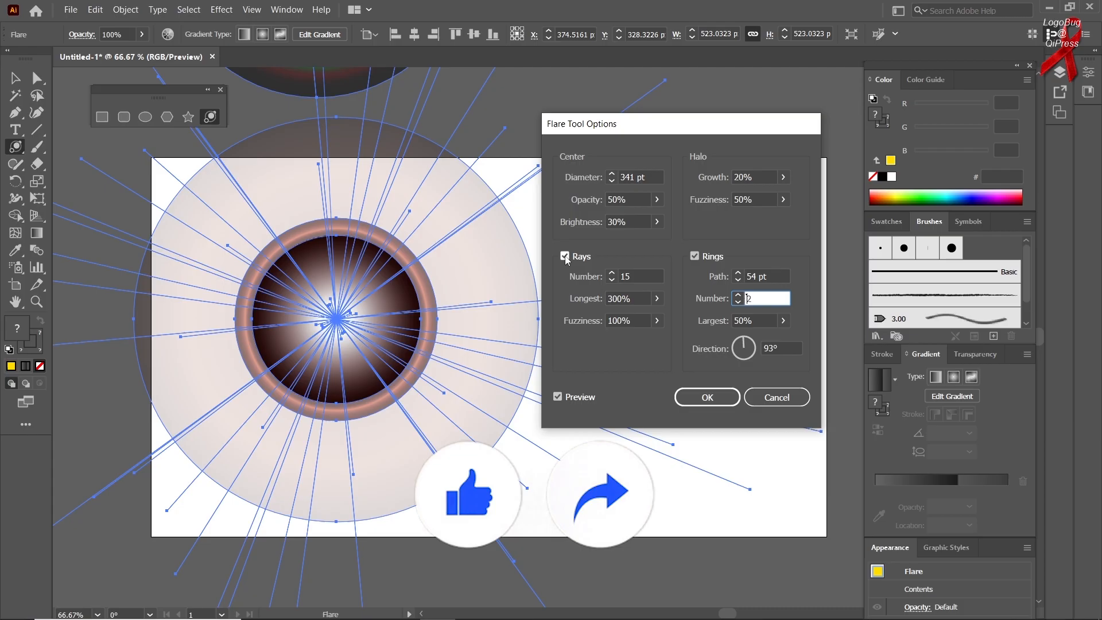
{"action": "left_click", "coordinate": [565, 256]}
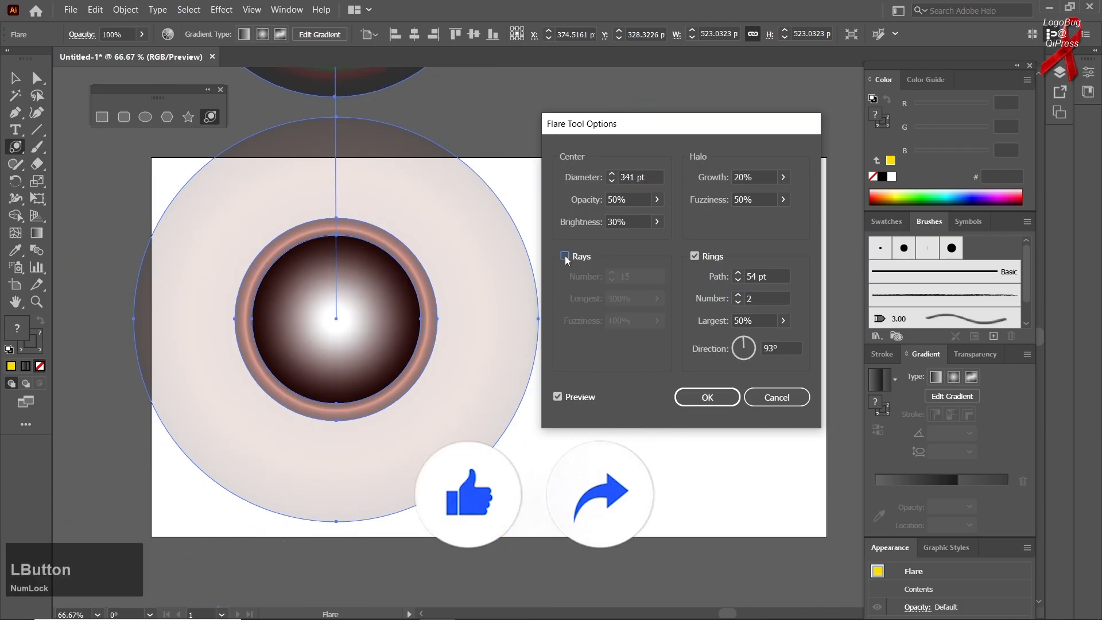
{"action": "left_click", "coordinate": [693, 257]}
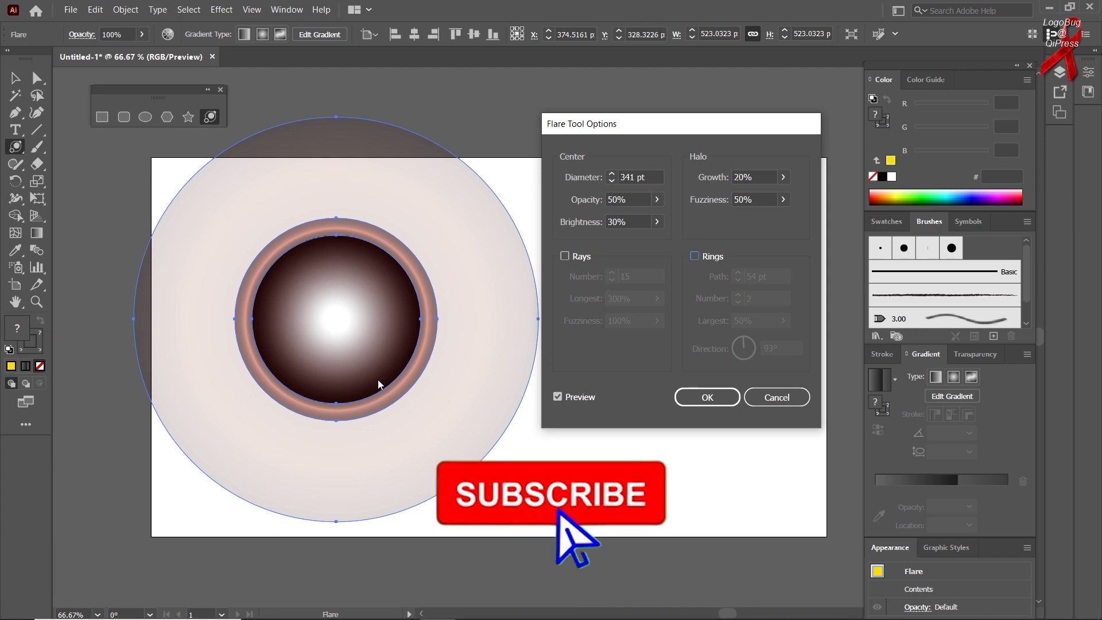
{"action": "left_click", "coordinate": [565, 256]}
{"action": "left_click", "coordinate": [694, 256]}
Step: Try 38% for the flare's longest ray and raise it to 717%
{"action": "left_click", "coordinate": [656, 320]}
{"action": "left_click_drag", "start_coordinate": [629, 325], "coordinate": [605, 321]}
{"action": "left_click", "coordinate": [657, 299]}
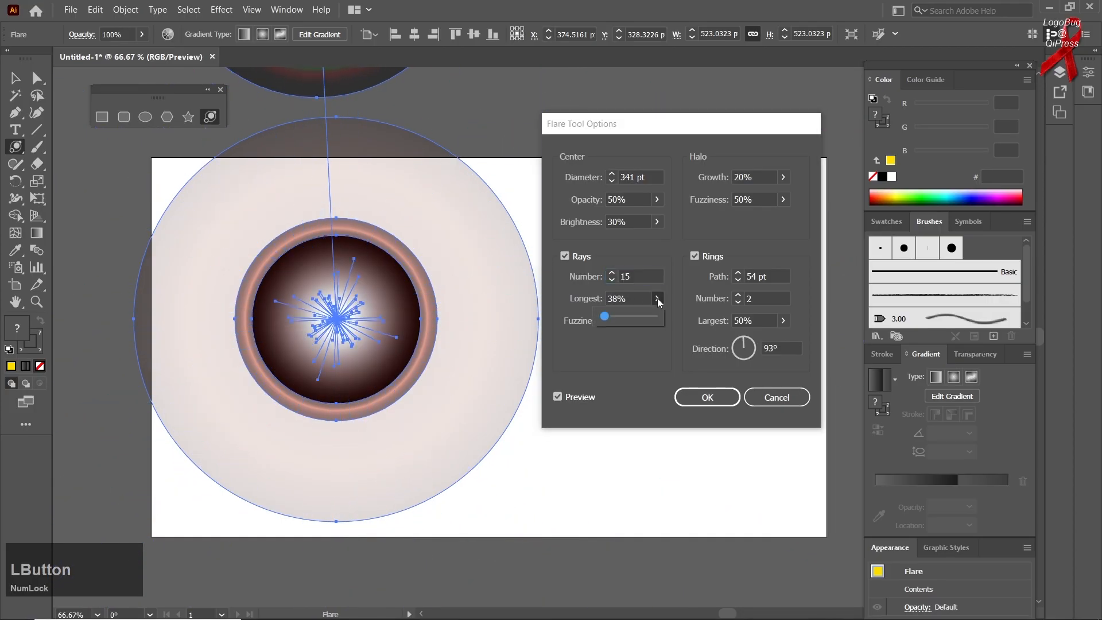
{"action": "left_click_drag", "start_coordinate": [617, 323], "coordinate": [680, 339]}
{"action": "left_click", "coordinate": [656, 320]}
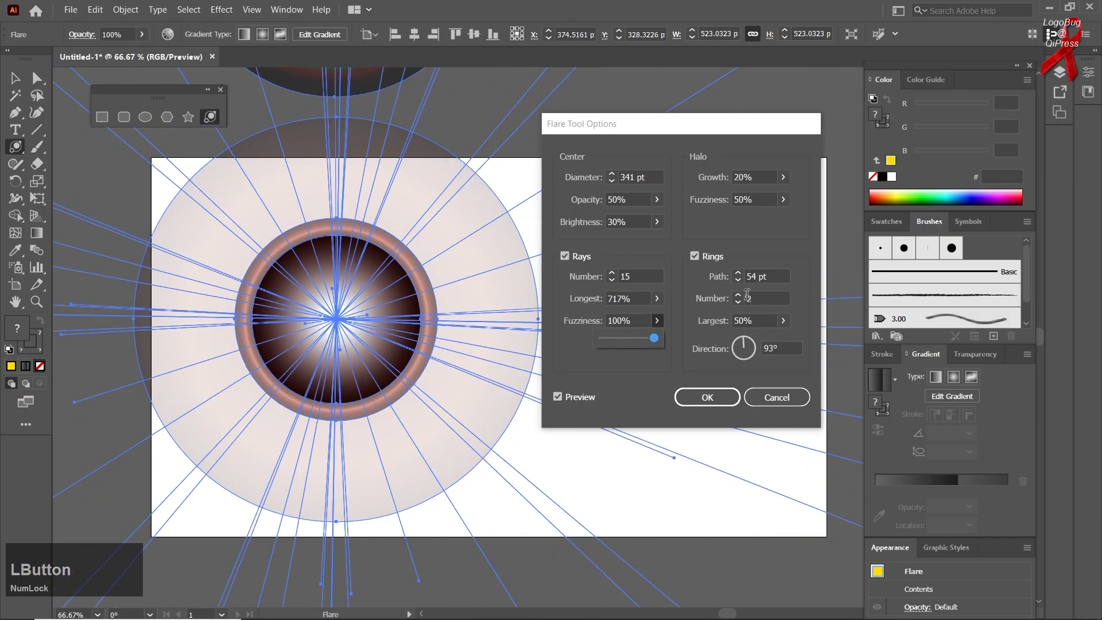
Step: Try different ring counts for the flare, including 7, and discard the option changes
{"action": "left_click", "coordinate": [737, 295]}
{"action": "left_click", "coordinate": [737, 295]}
{"action": "left_click", "coordinate": [738, 303]}
{"action": "left_click", "coordinate": [737, 303]}
{"action": "left_click", "coordinate": [738, 303]}
{"action": "left_click", "coordinate": [738, 302]}
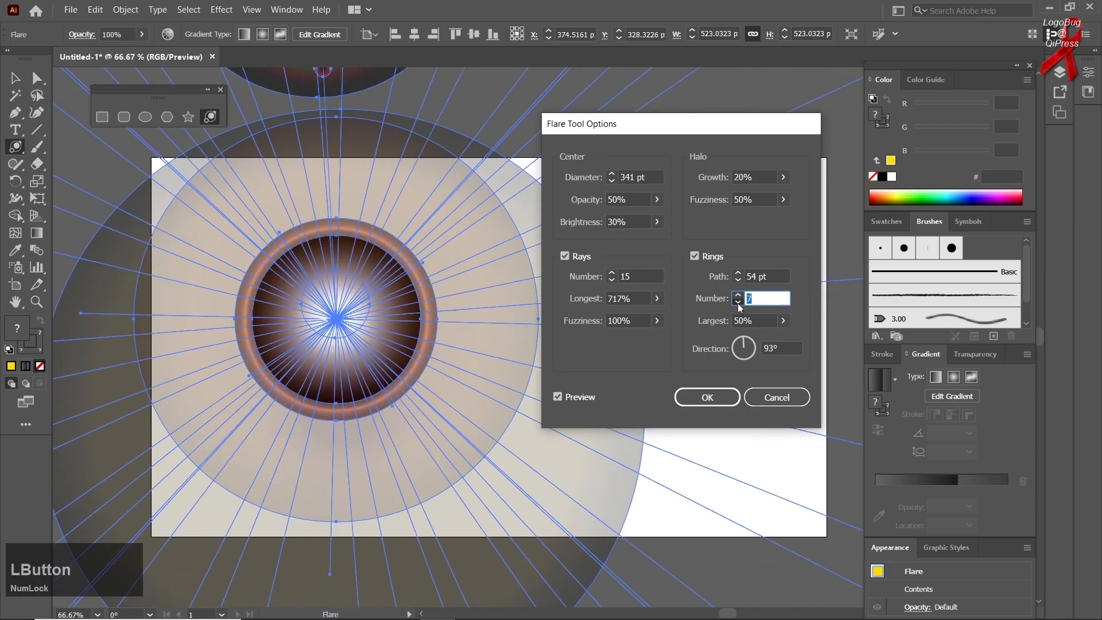
{"action": "left_click", "coordinate": [737, 302]}
{"action": "left_click", "coordinate": [737, 302]}
{"action": "left_click", "coordinate": [738, 303]}
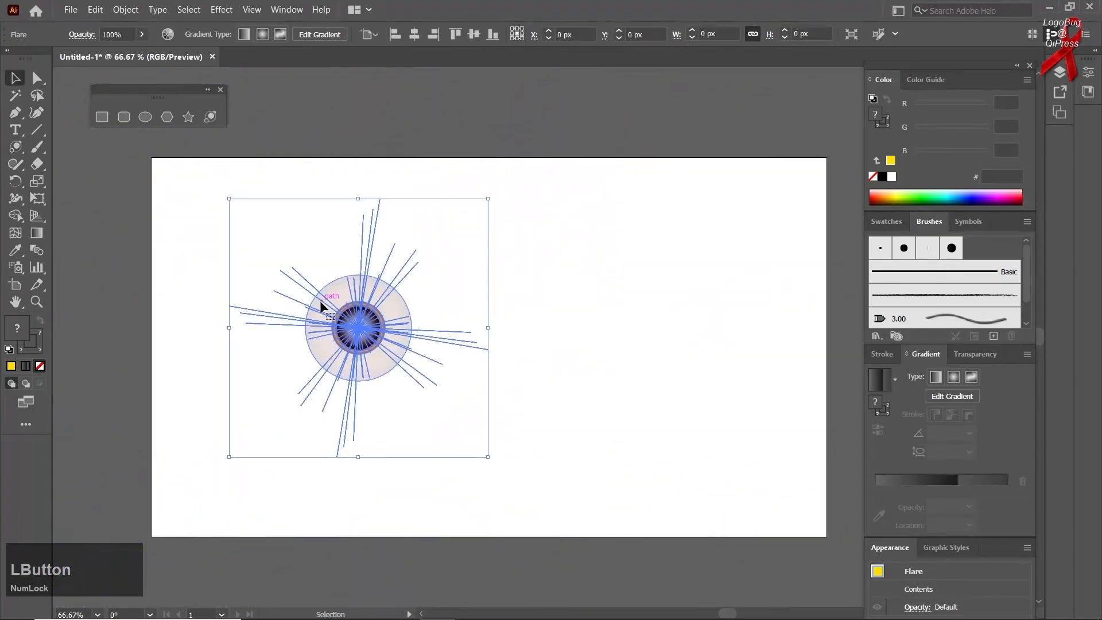
Step: Enlarge the flare non-proportionally from its lower-right corner to about 781 × 672 px and deselect it
{"action": "left_click", "coordinate": [680, 403]}
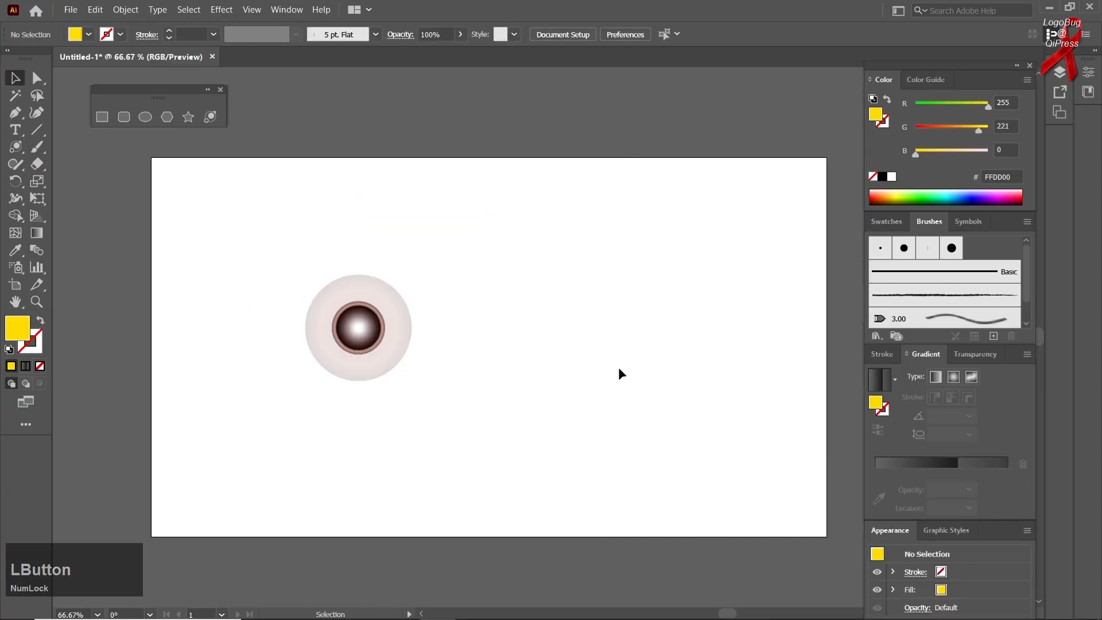
{"action": "left_click", "coordinate": [347, 356]}
{"action": "left_click_drag", "start_coordinate": [488, 457], "coordinate": [617, 528]}
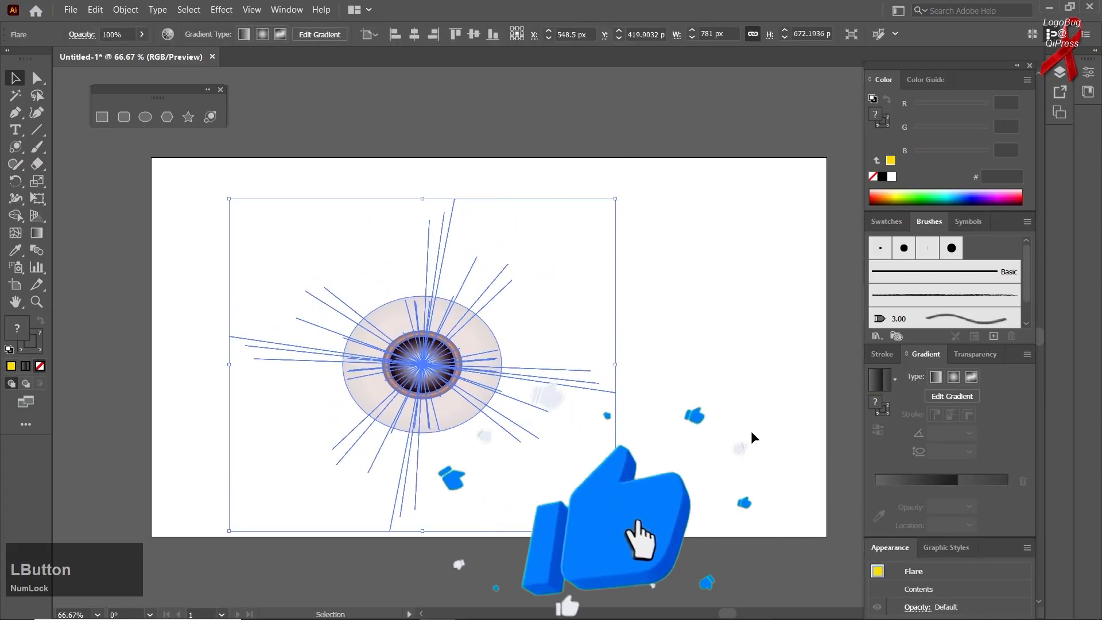
{"action": "left_click", "coordinate": [628, 367]}
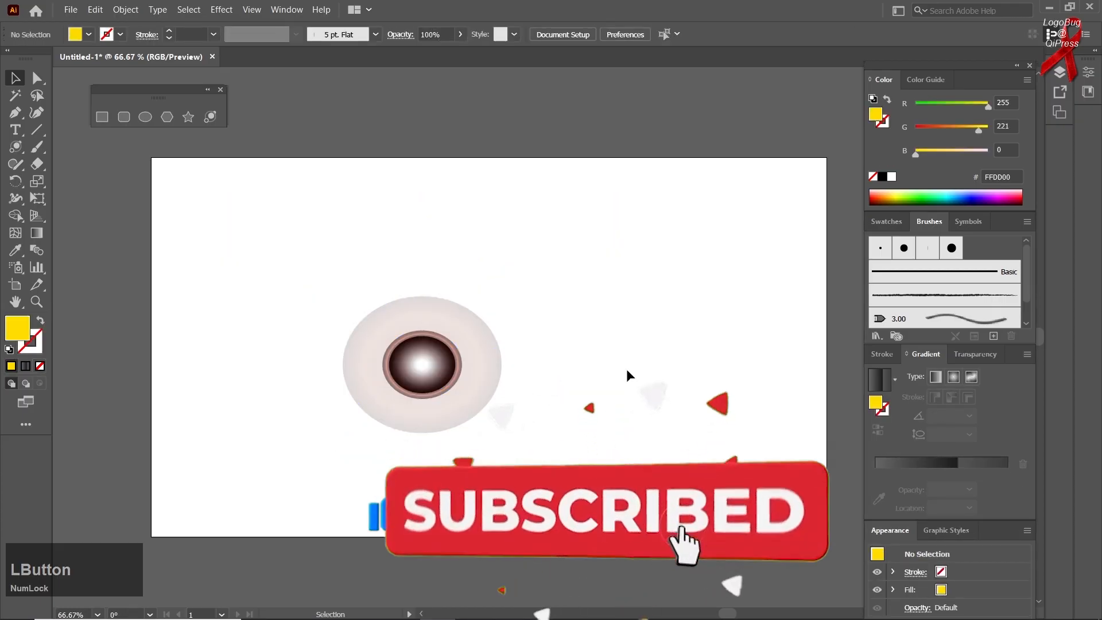